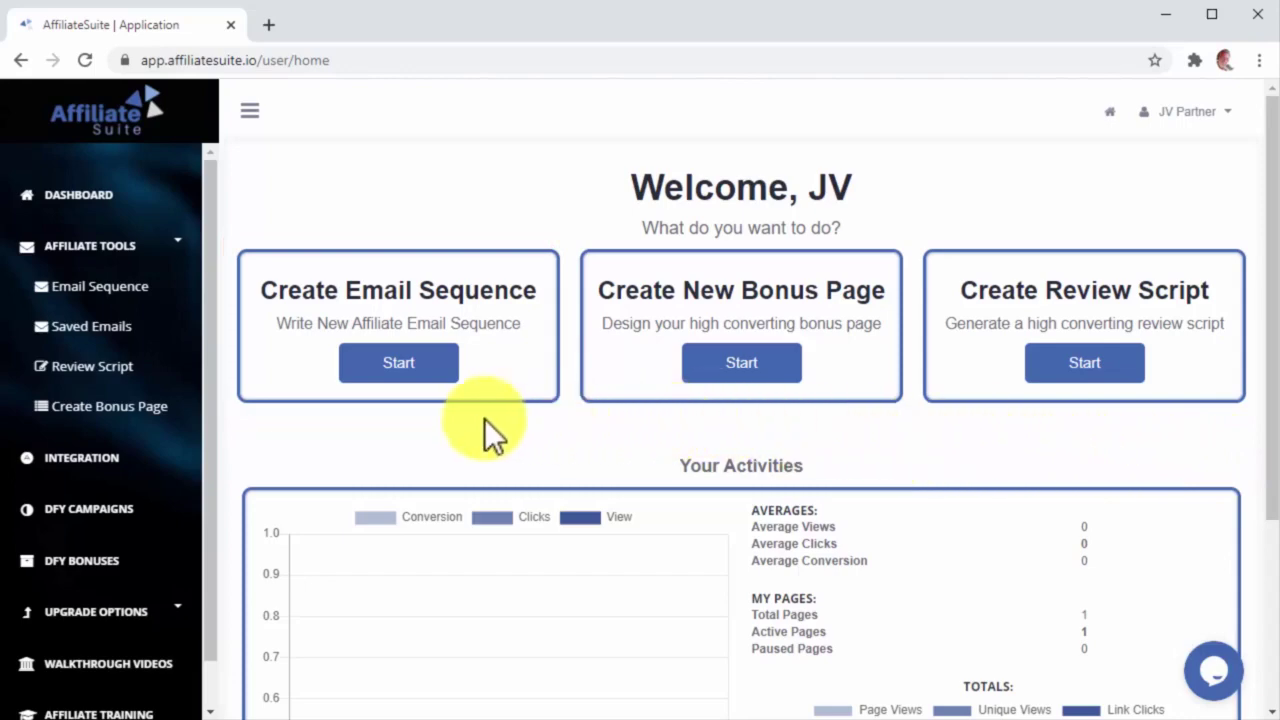
# Step: Start a new affiliate email sequence from the dashboard's Create Email Sequence option
pyautogui.click(440, 370)
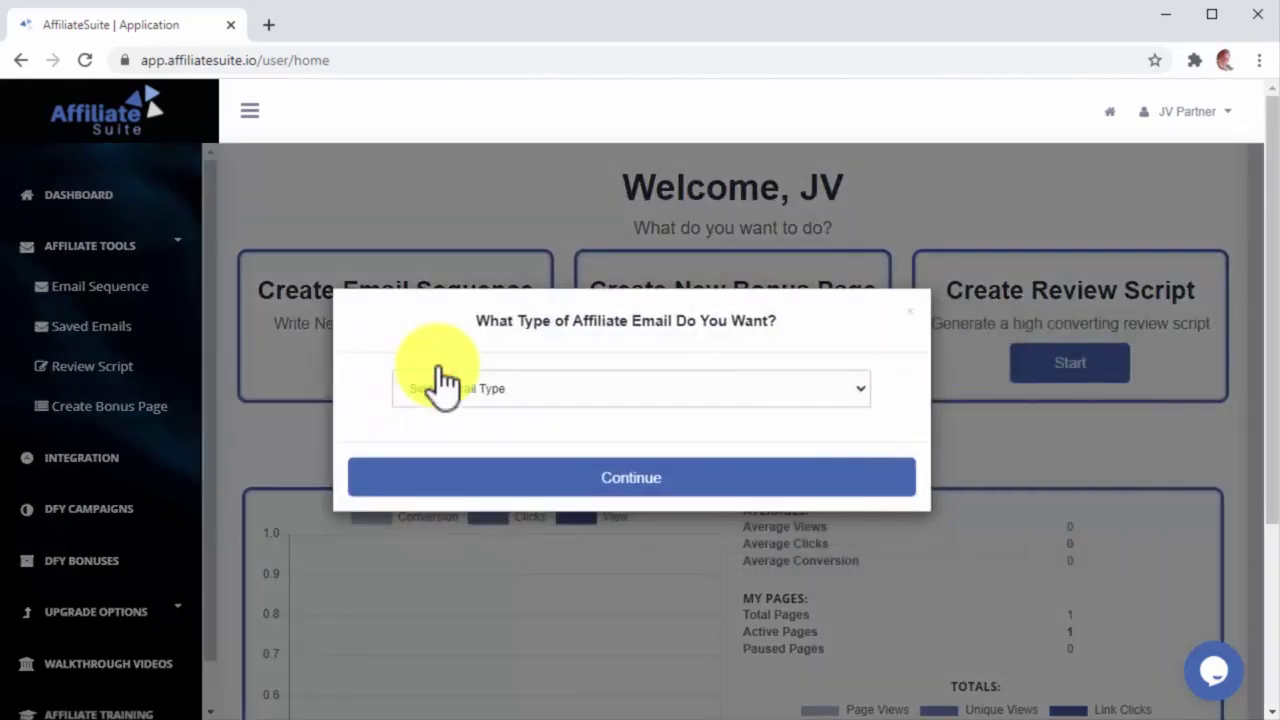
# Step: Choose Benefit-Oriented as the email type and continue to the Write Email Sequence form
pyautogui.click(815, 398)
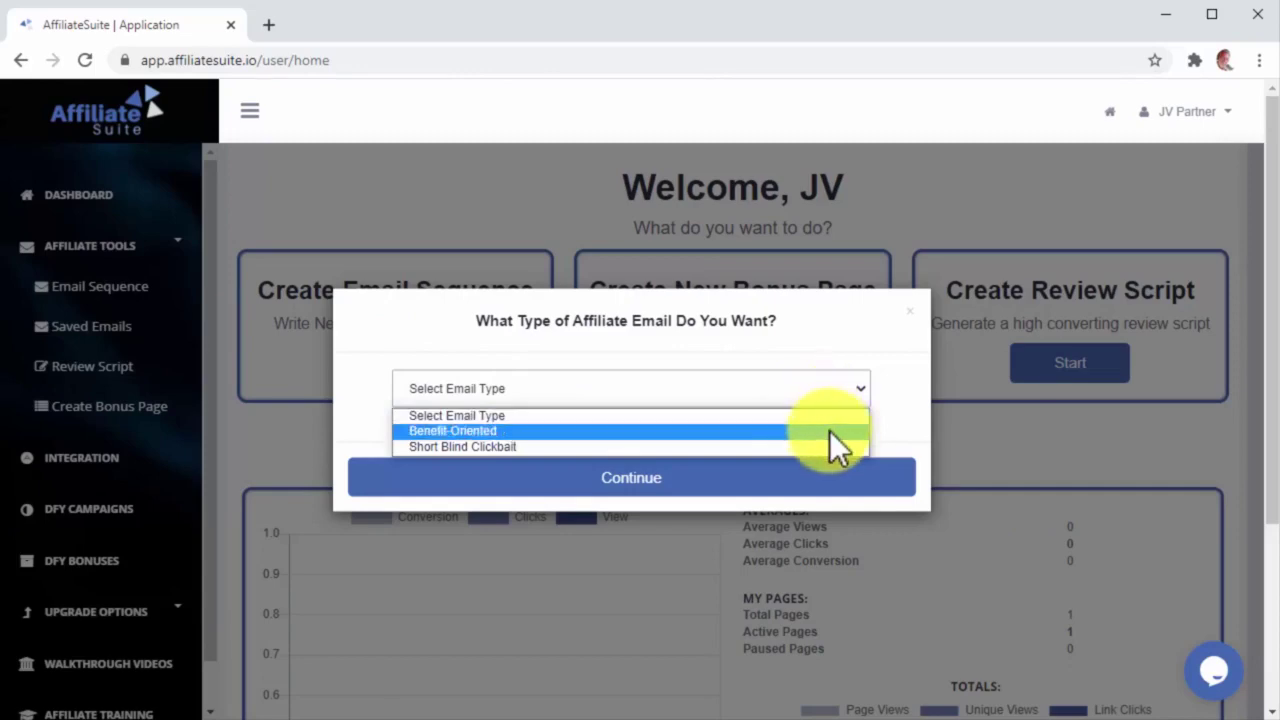
pyautogui.click(829, 430)
pyautogui.click(806, 488)
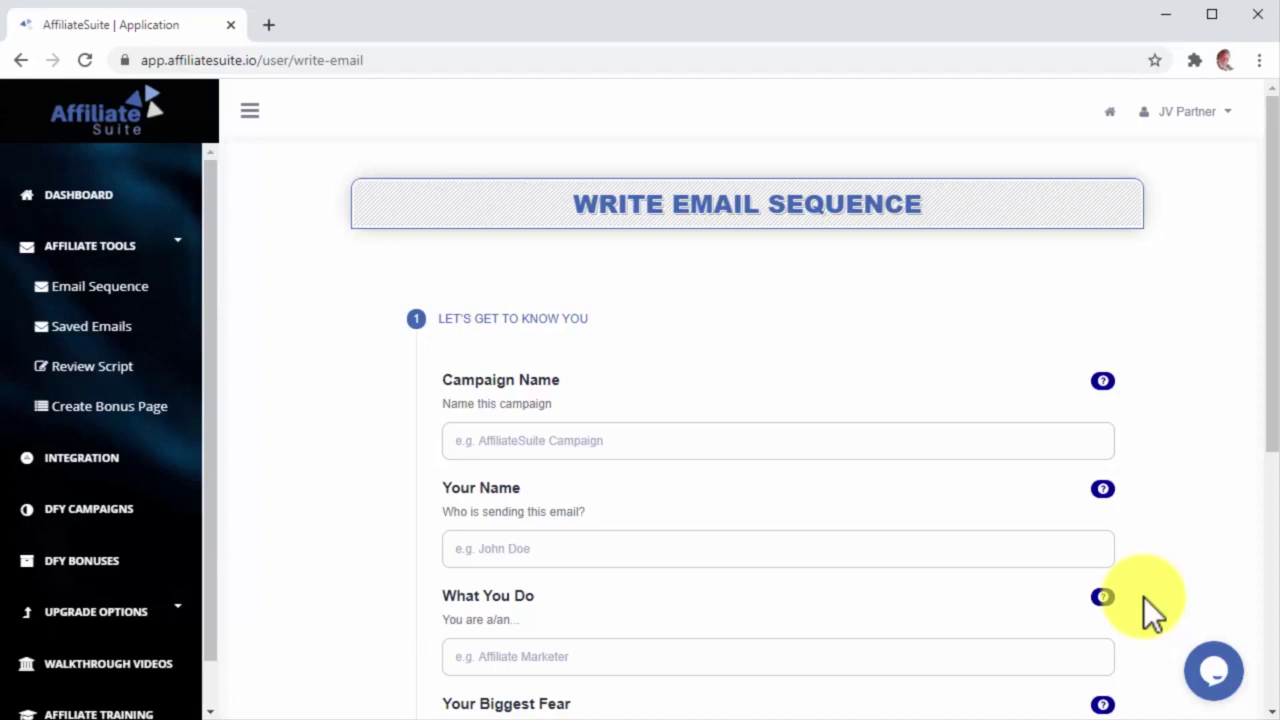
# Step: Name the campaign 'New Storey Email Sequence' and advance to the product details
pyautogui.click(1021, 447)
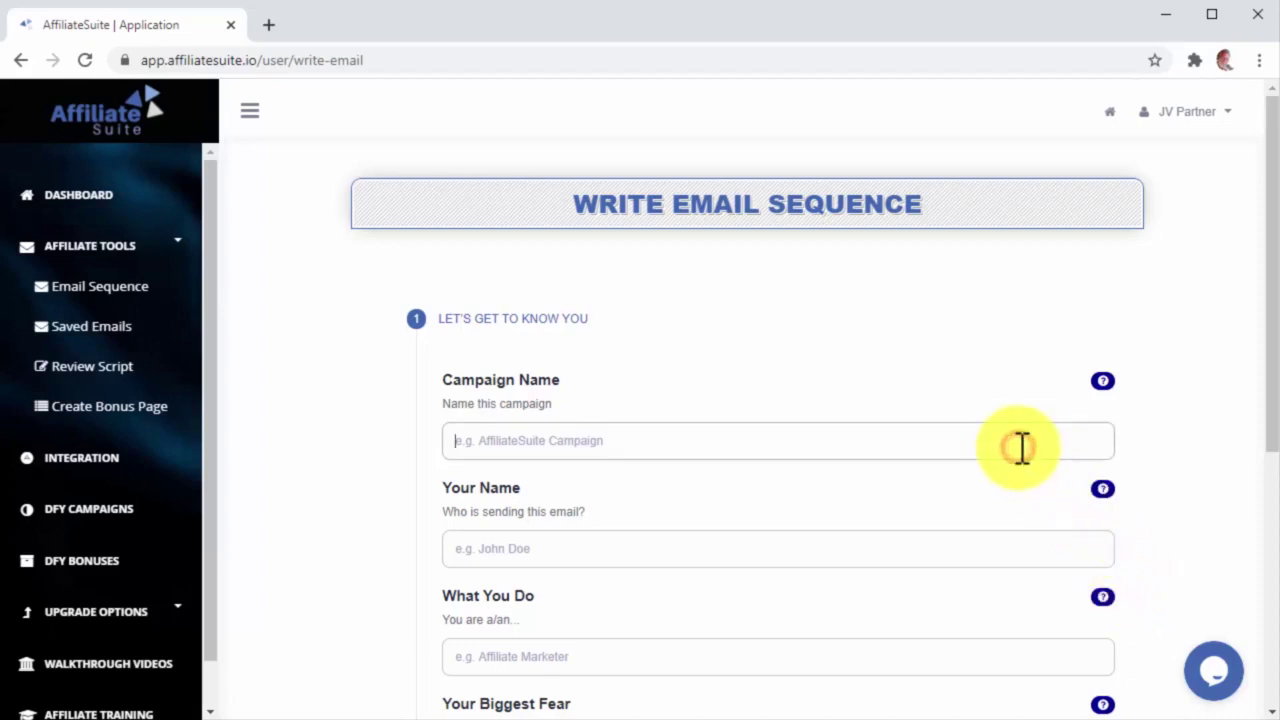
pyautogui.write('New St')
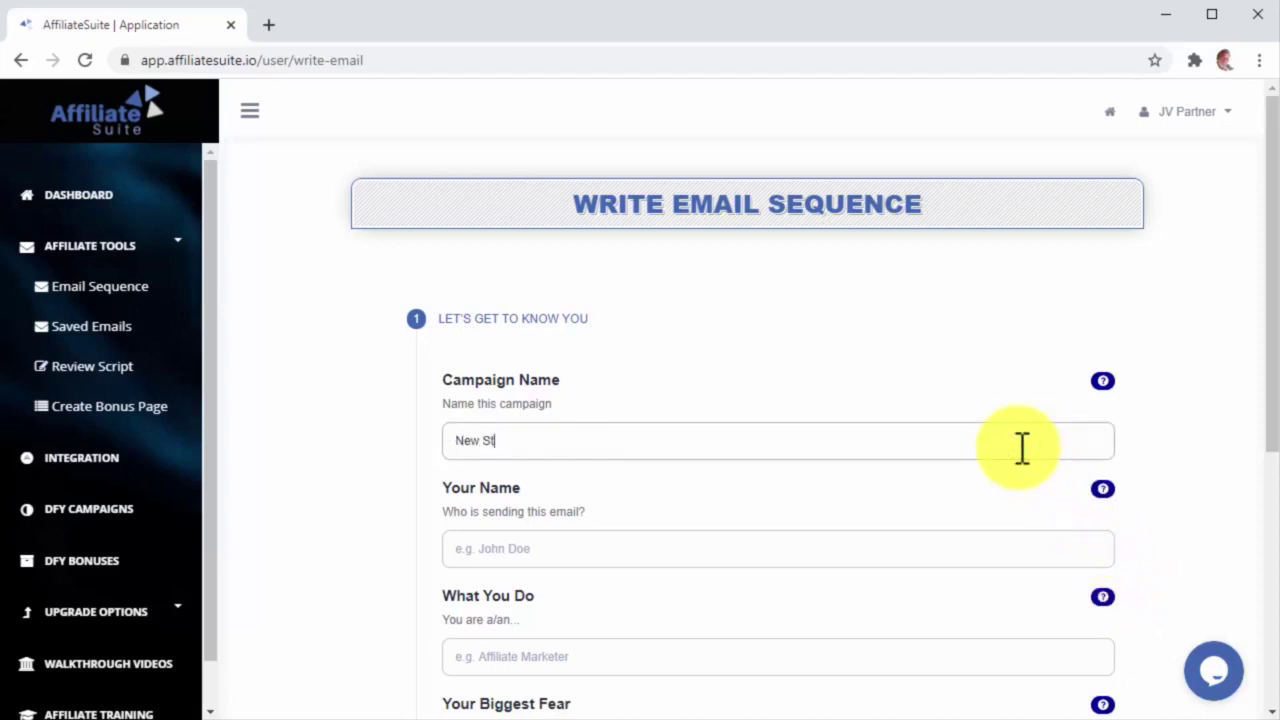
pyautogui.write('orey Email Sequence')
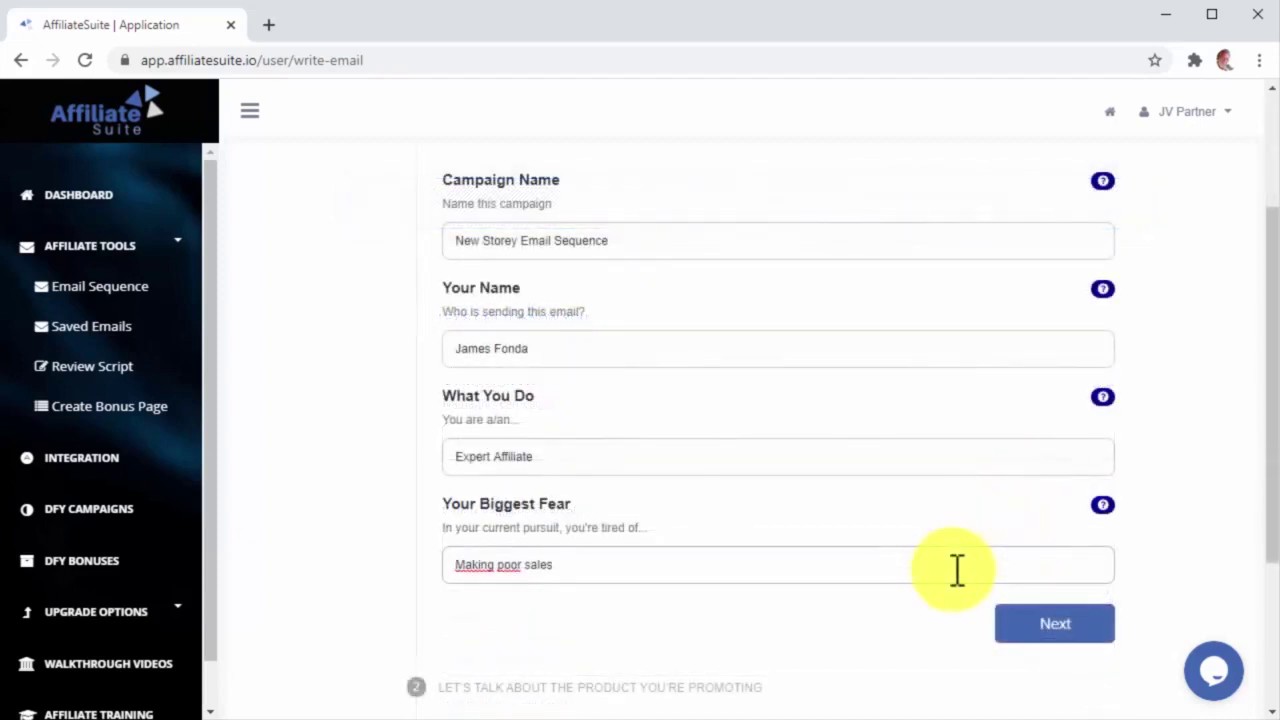
pyautogui.click(1075, 625)
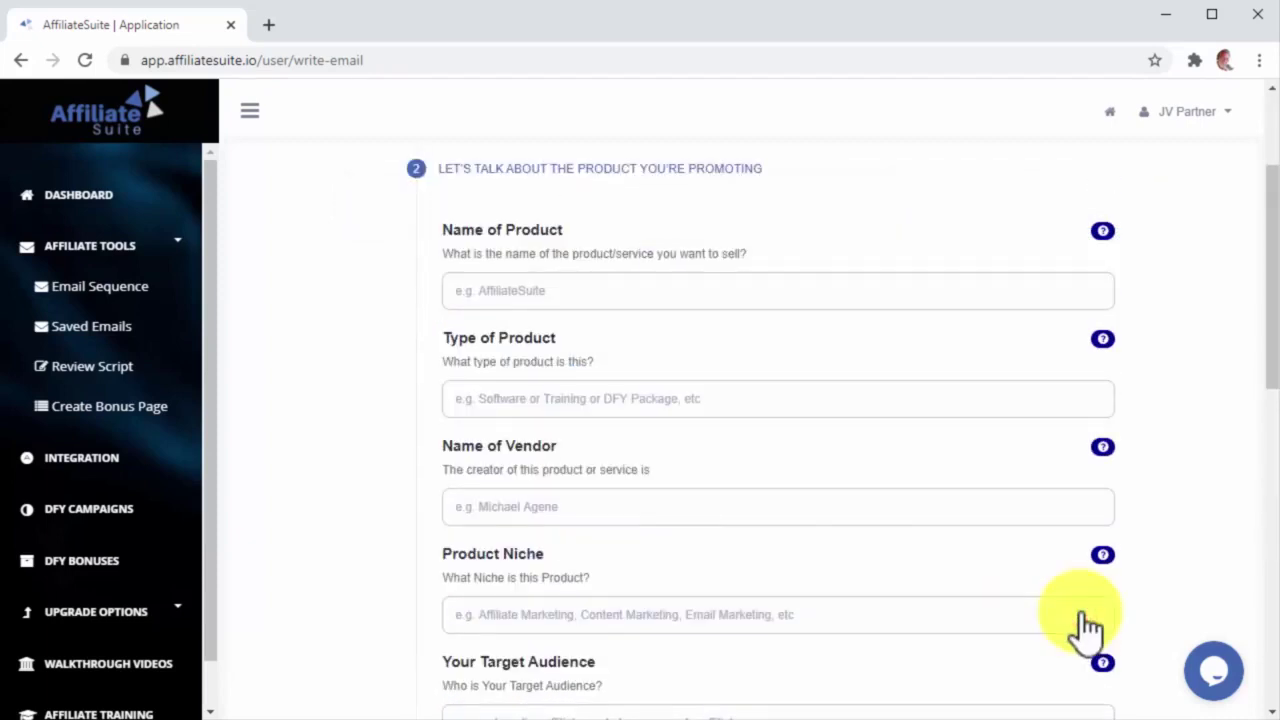
# Step: Enter product name 'Storey', paste the selling proposition, and set the result timeline to 'Imm'
pyautogui.click(975, 305)
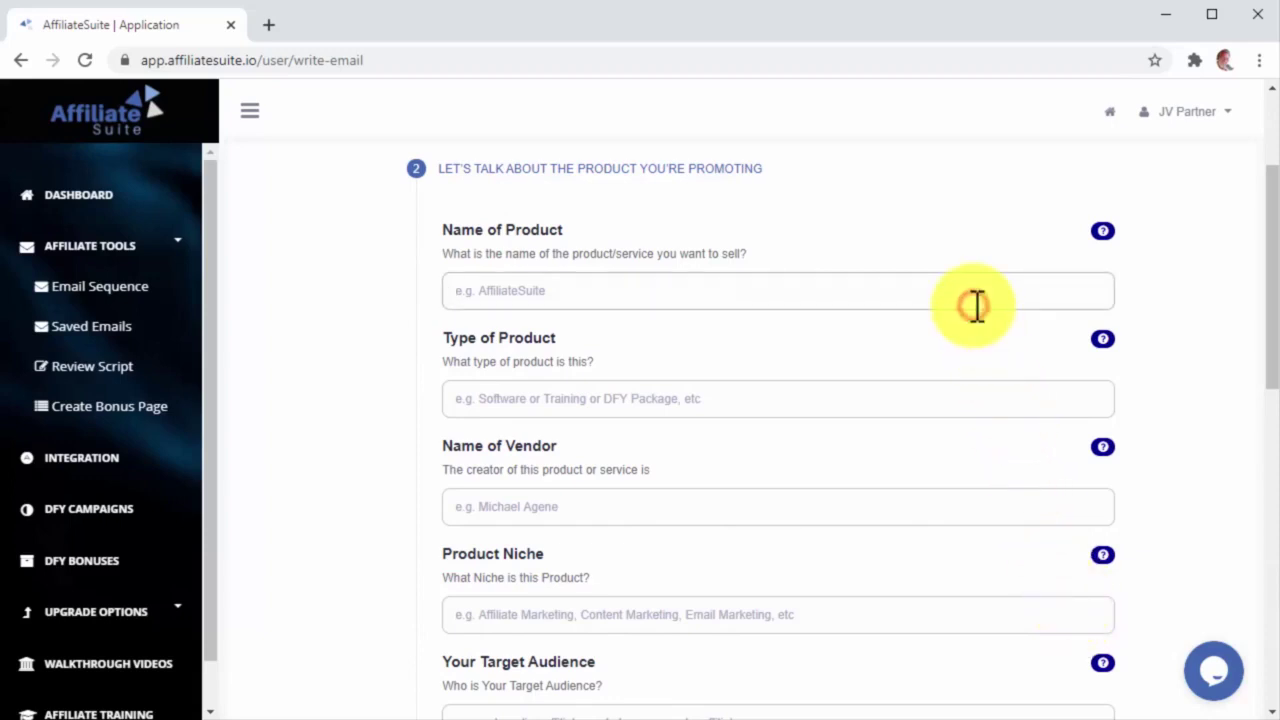
pyautogui.write('Storey')
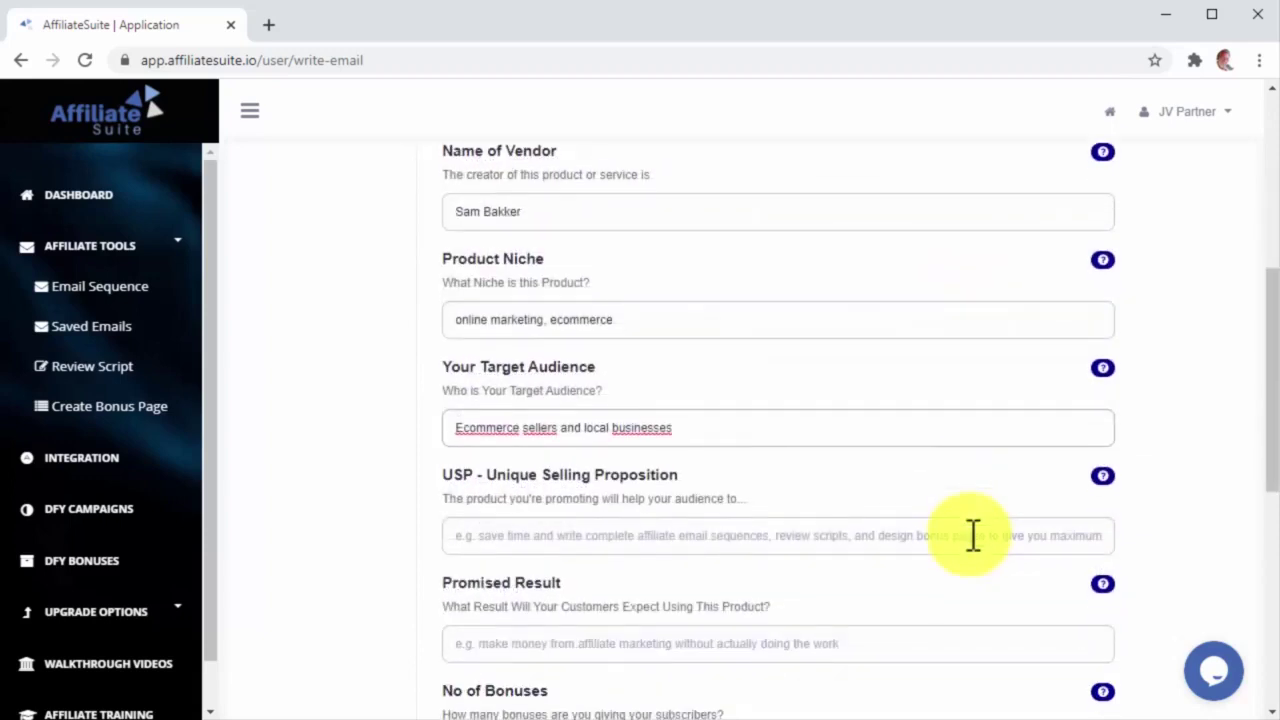
pyautogui.click(972, 533)
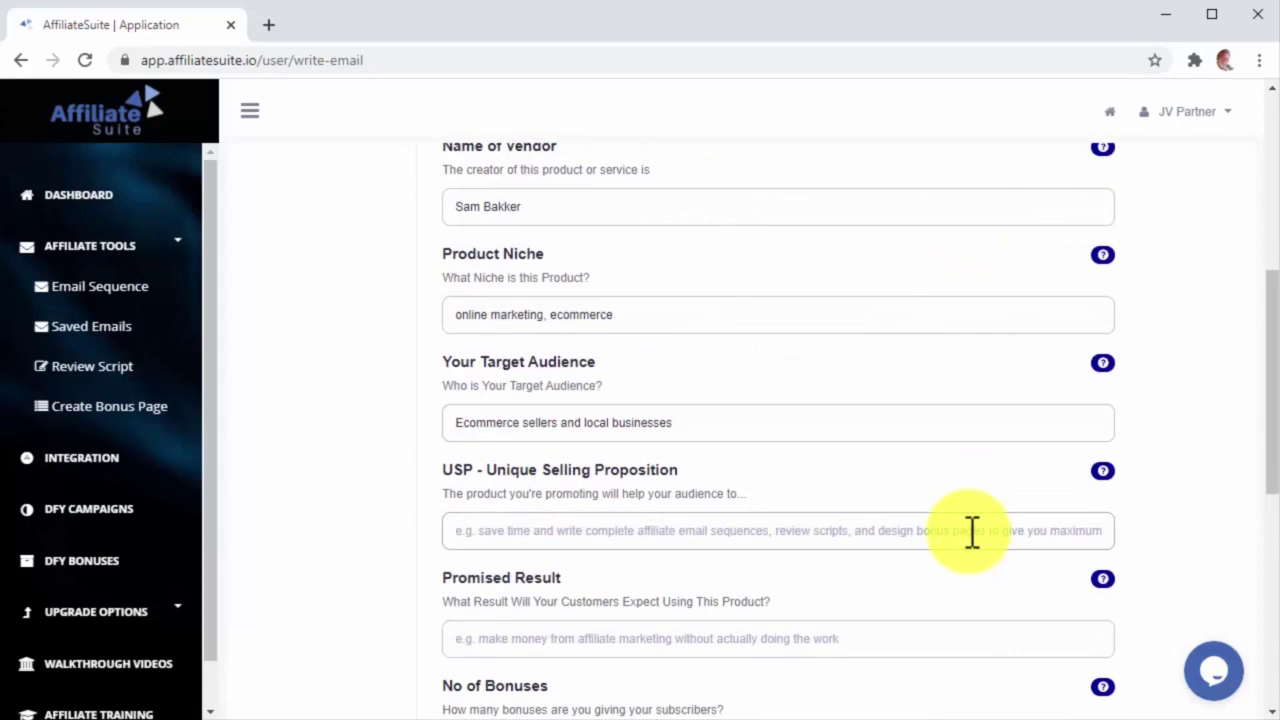
pyautogui.write('Transform Customer Testimonials into Authentic Video Stories')
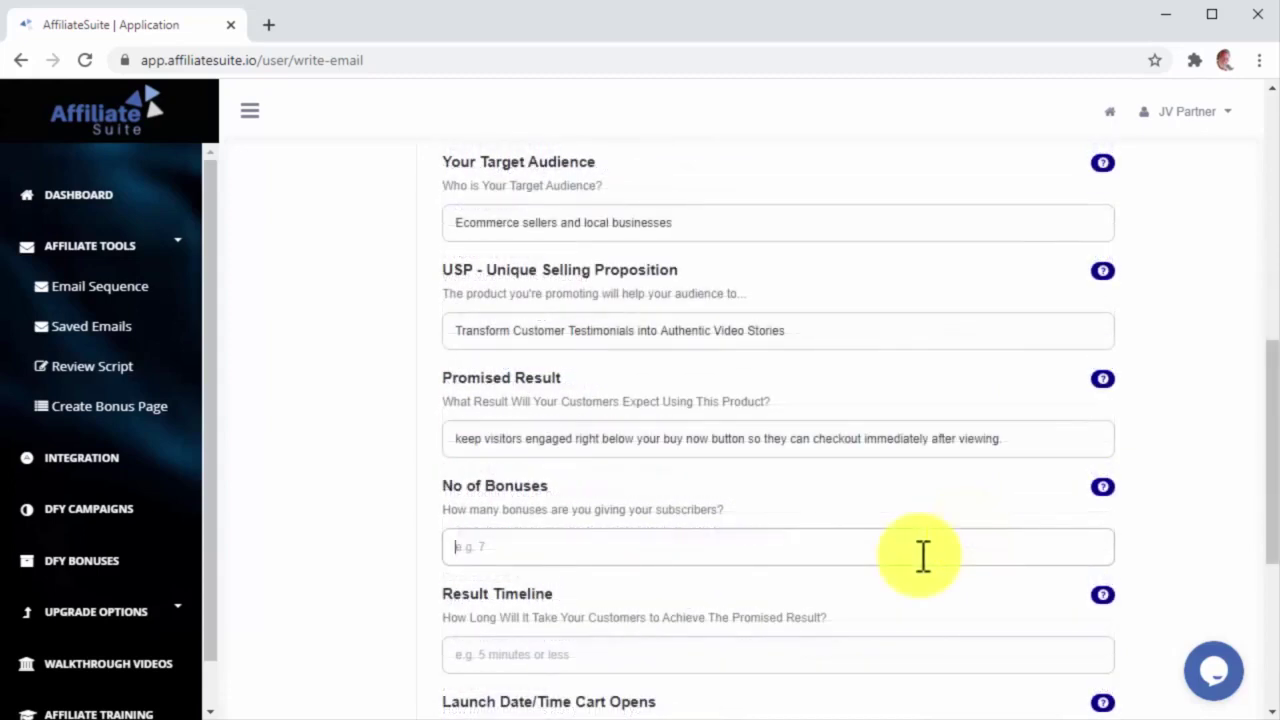
pyautogui.write('1')
pyautogui.scroll(-1, 923, 557)
pyautogui.click(923, 557)
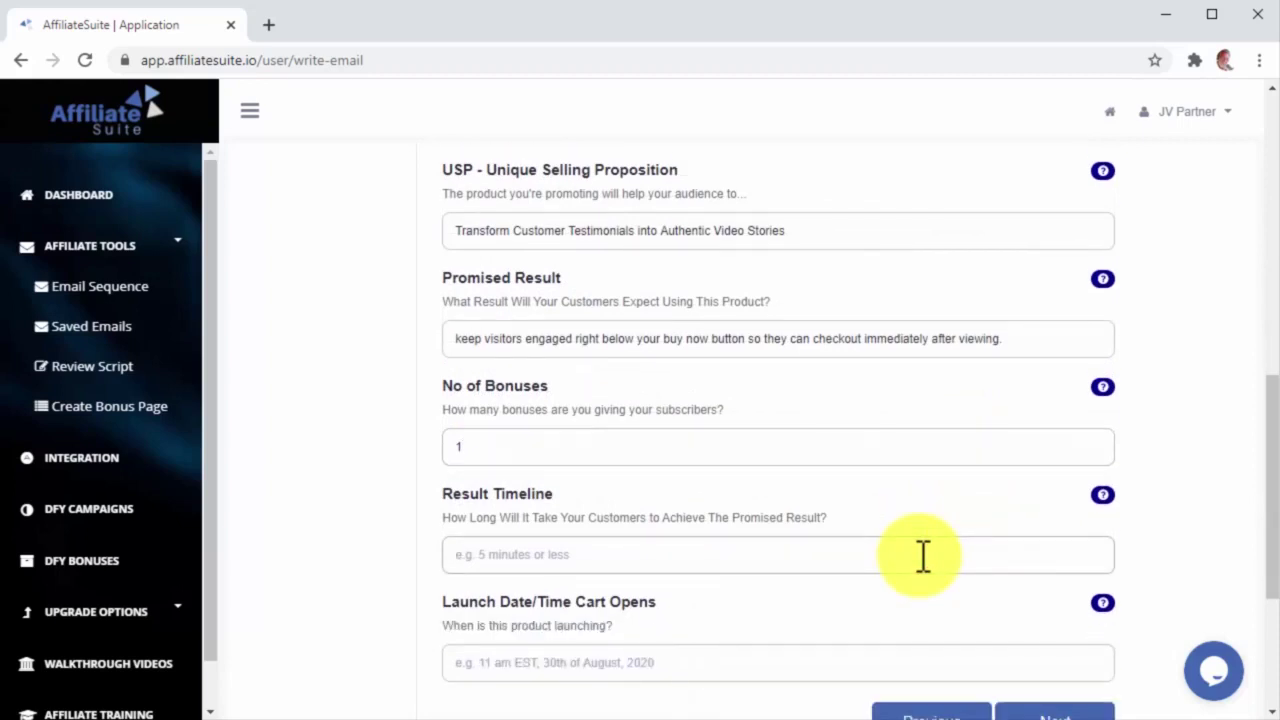
pyautogui.write('Immediately!')
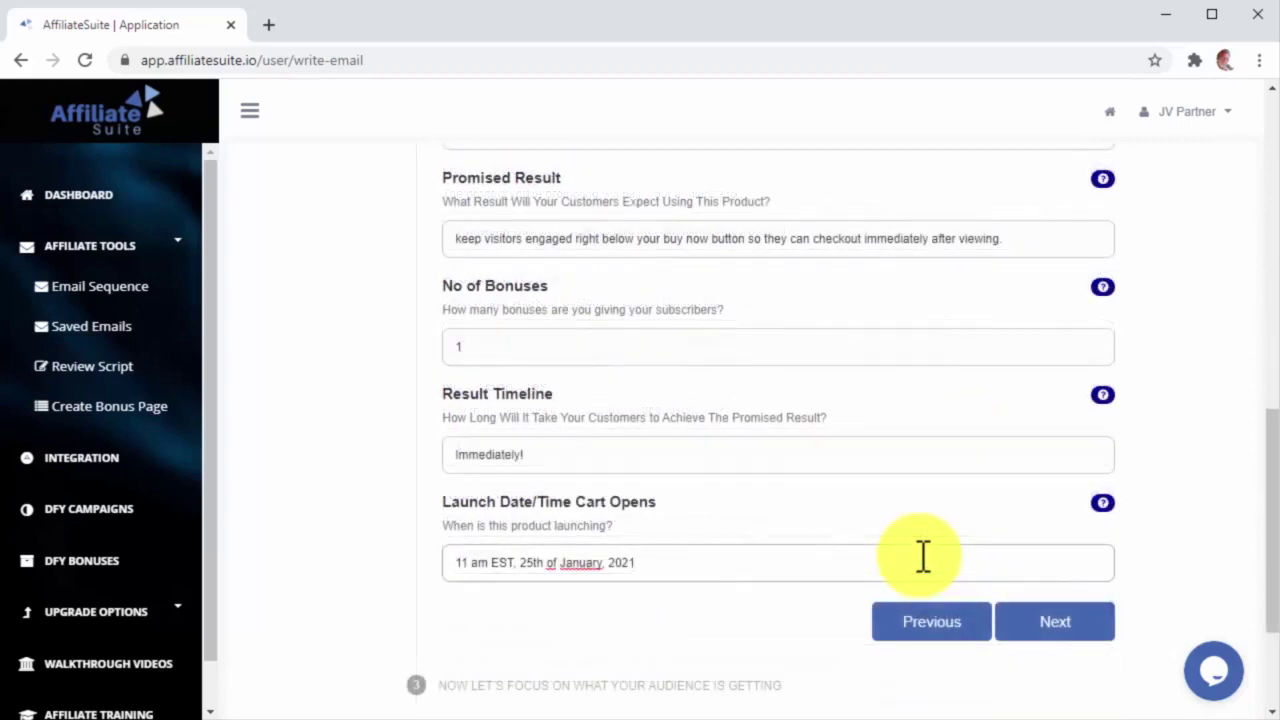
pyautogui.click(1064, 621)
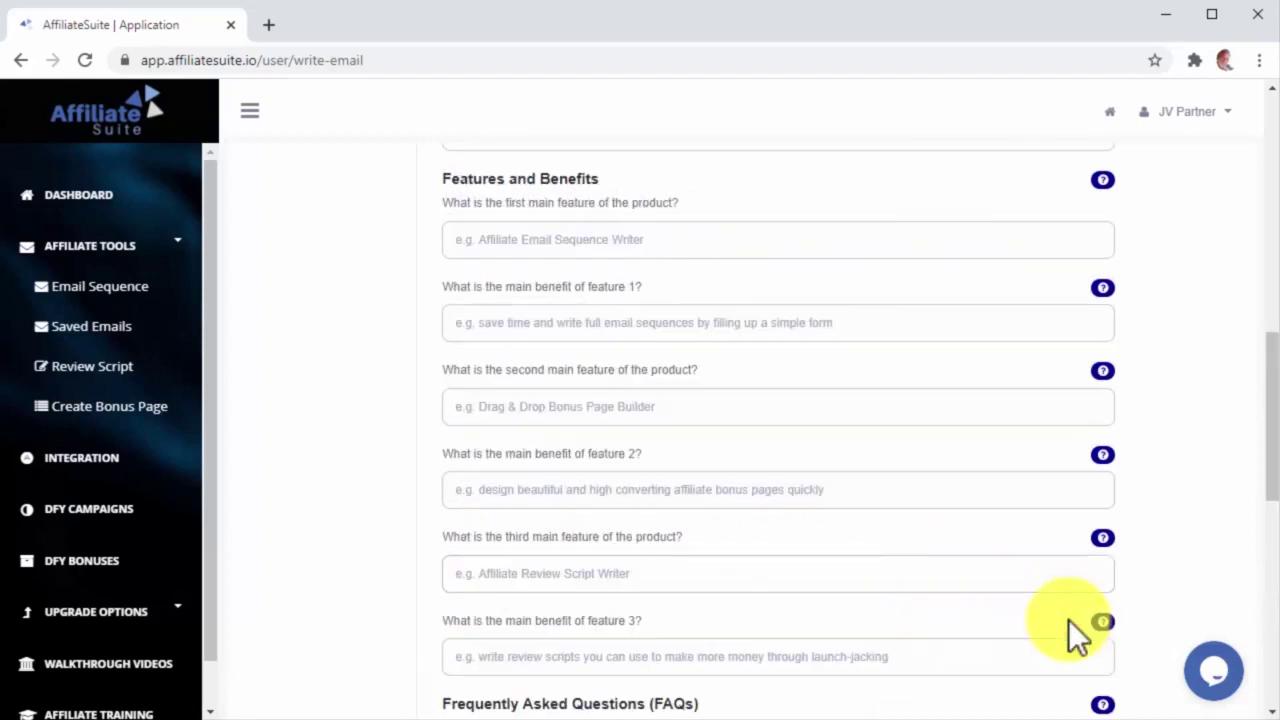
# Step: Set Total Bonus Worth to $27, fill the main features, and move to the doubts step
pyautogui.scroll(2, 1159, 418)
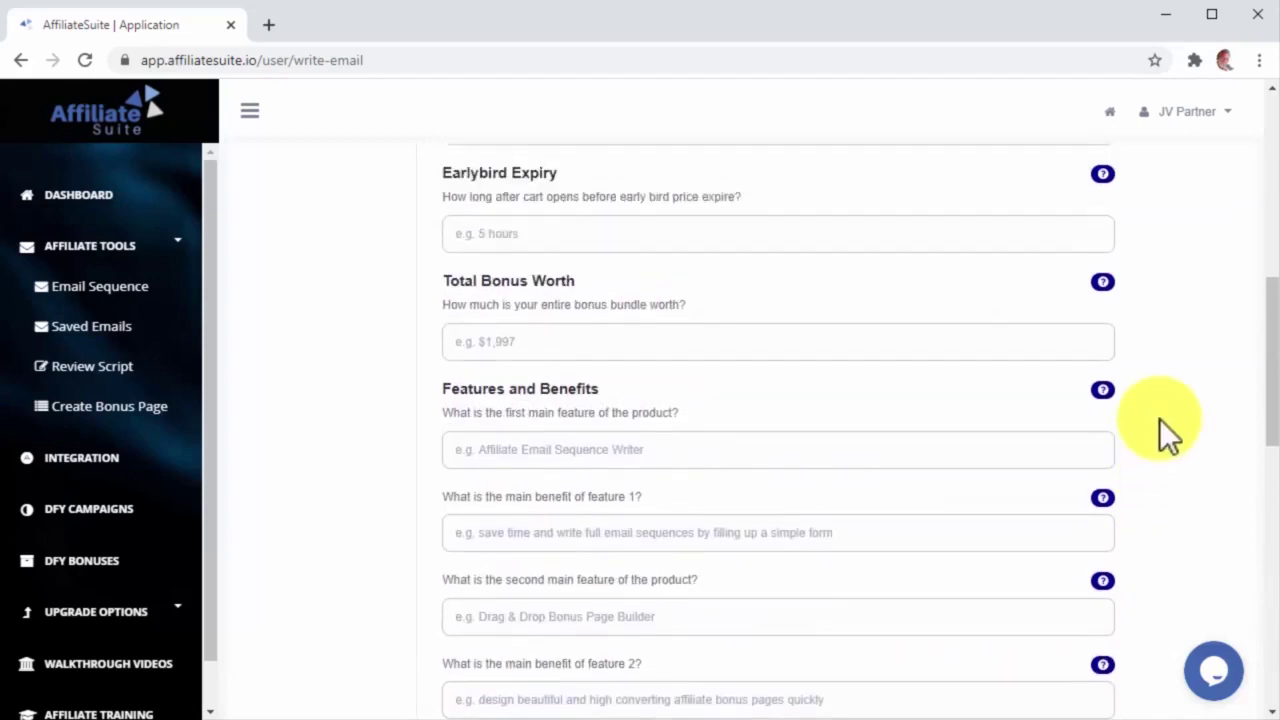
pyautogui.scroll(5, 1159, 418)
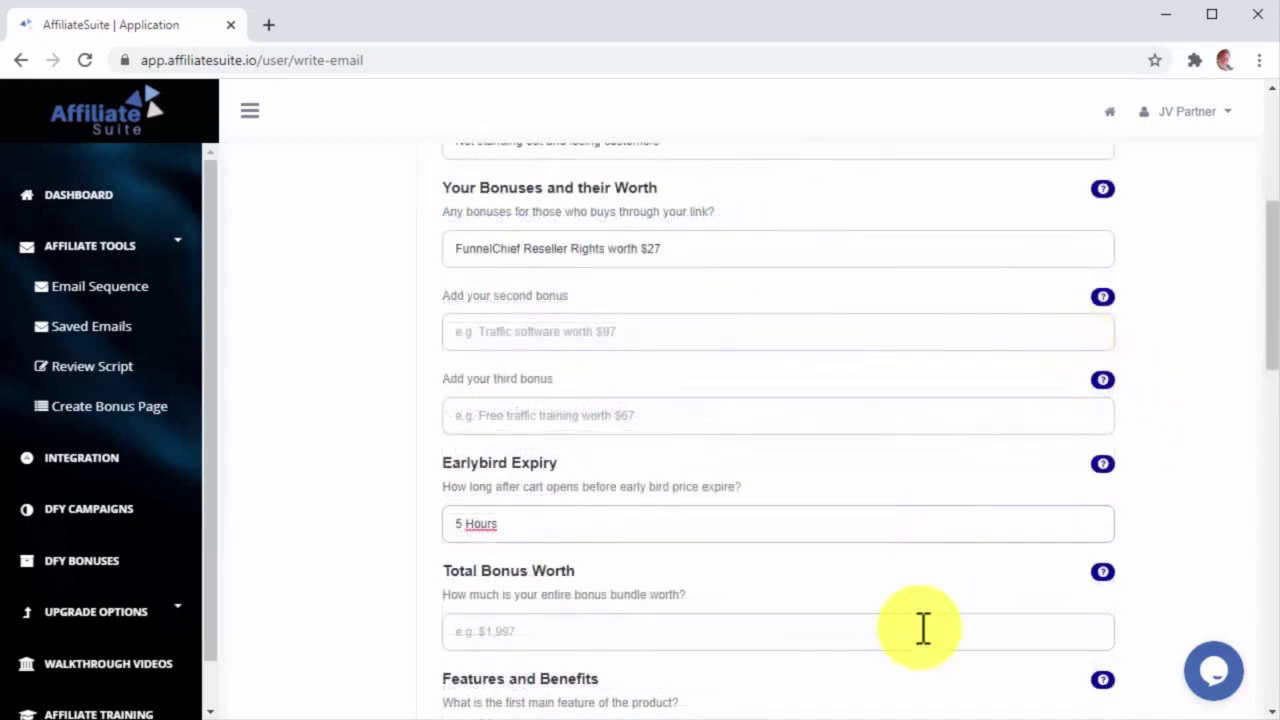
pyautogui.click(923, 628)
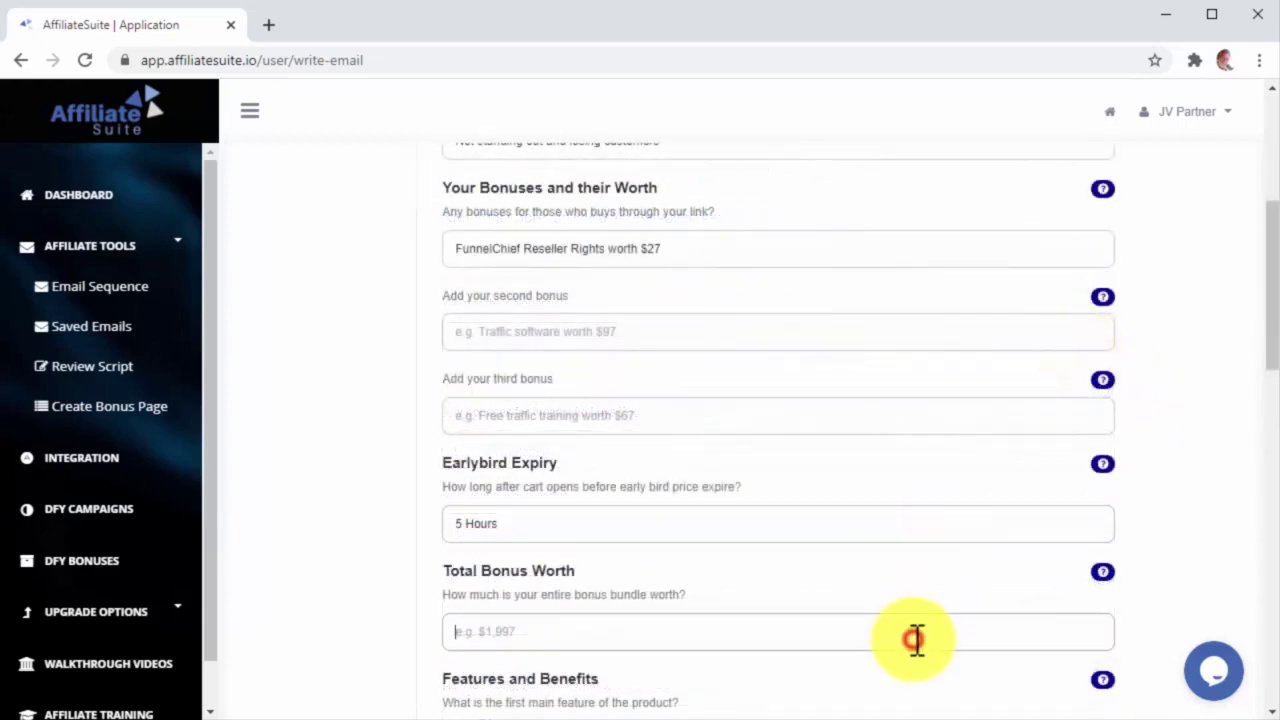
pyautogui.write('$27')
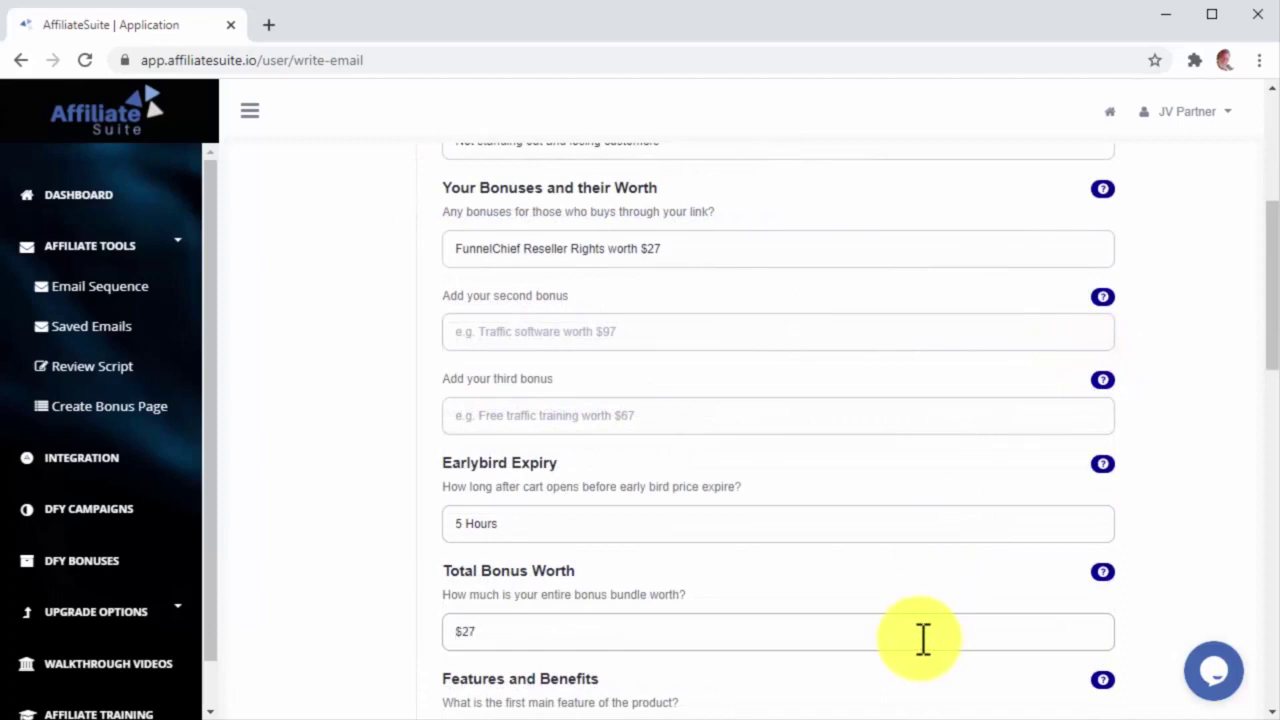
pyautogui.scroll(-3, 923, 638)
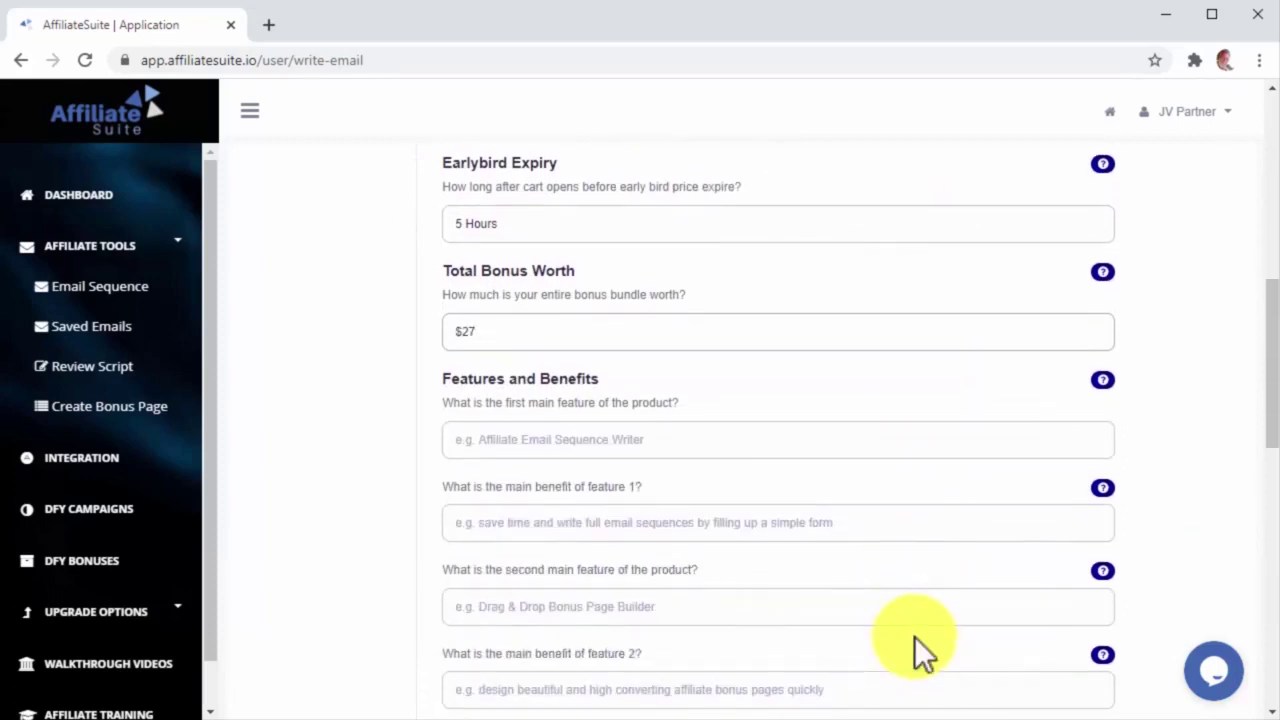
pyautogui.click(738, 449)
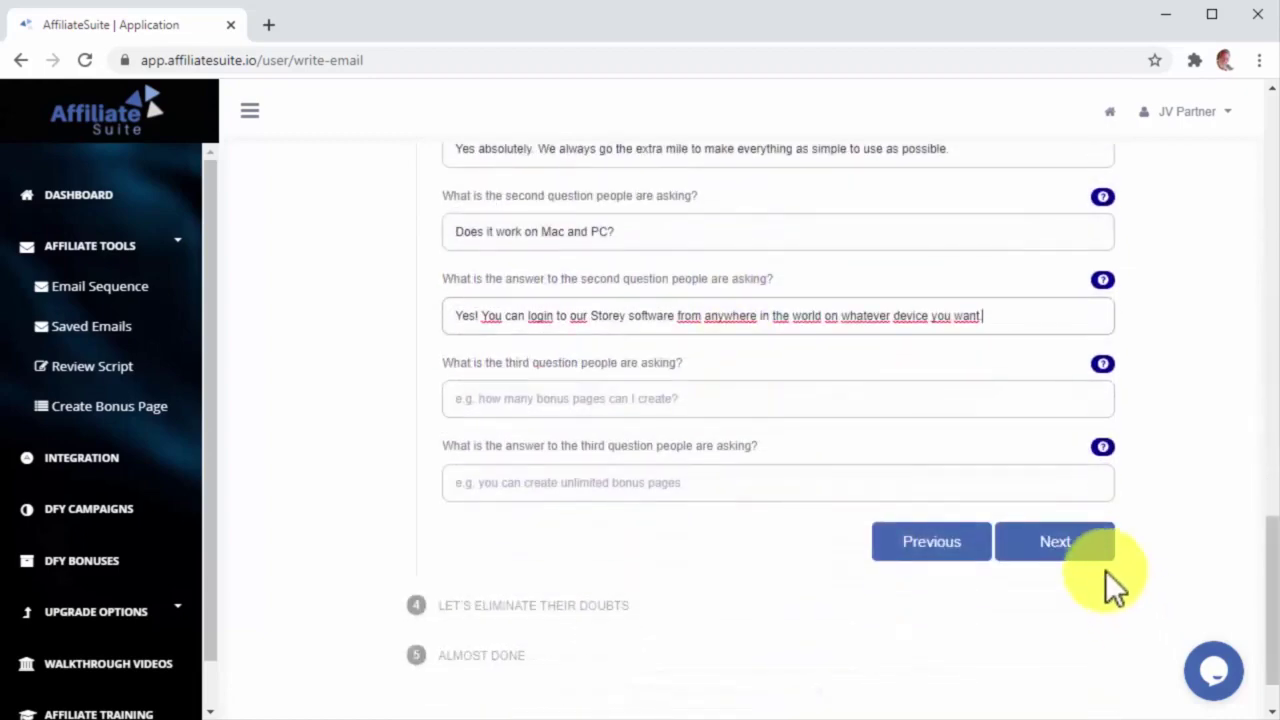
pyautogui.click(1089, 557)
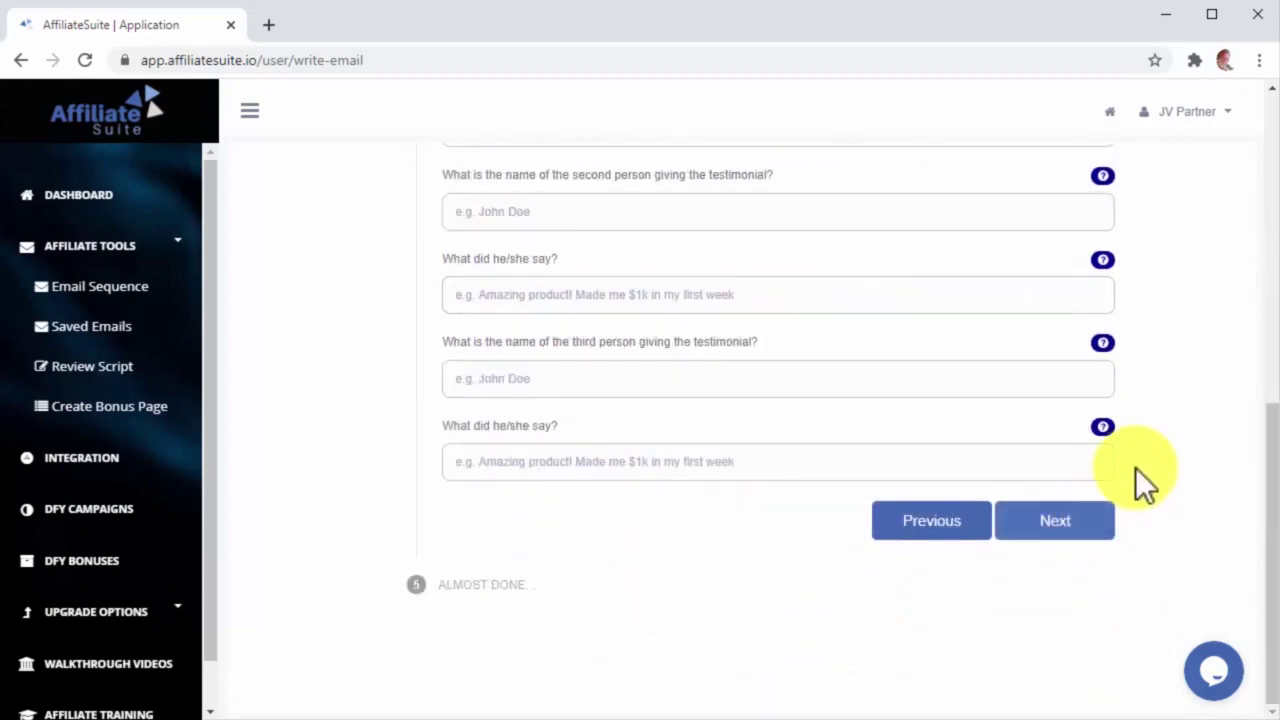
pyautogui.scroll(3, 1135, 467)
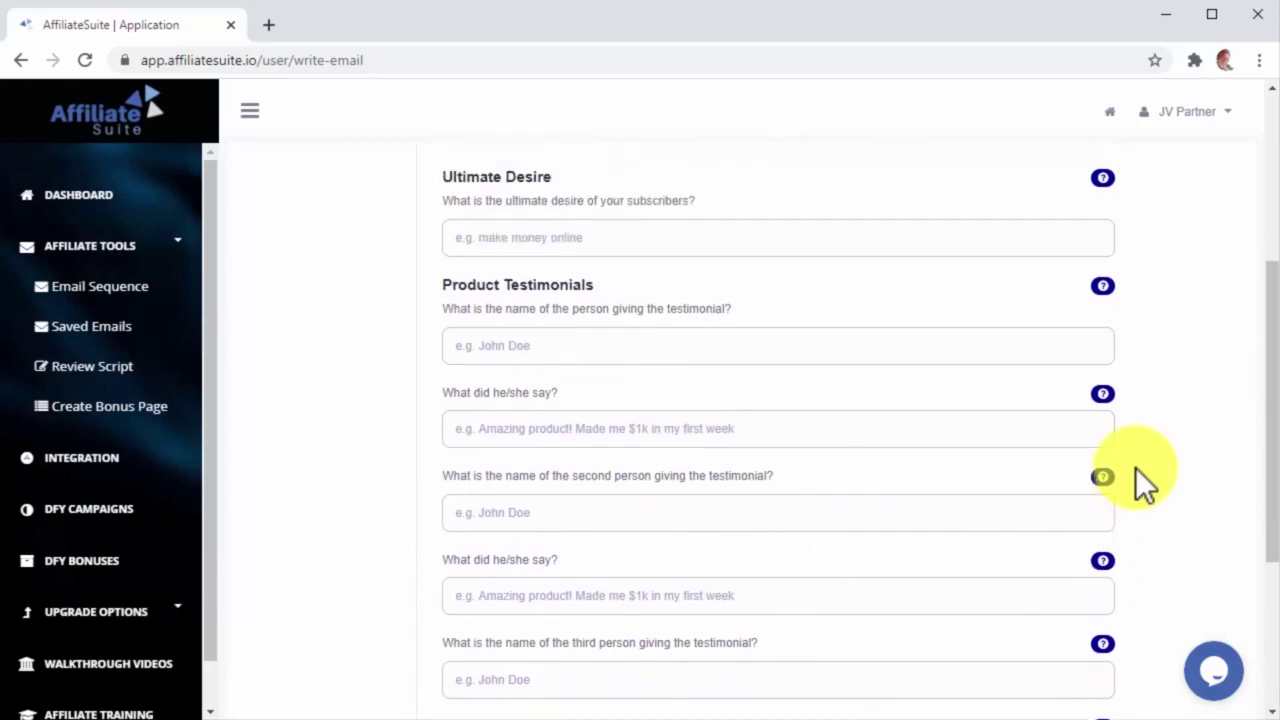
pyautogui.scroll(1, 1135, 467)
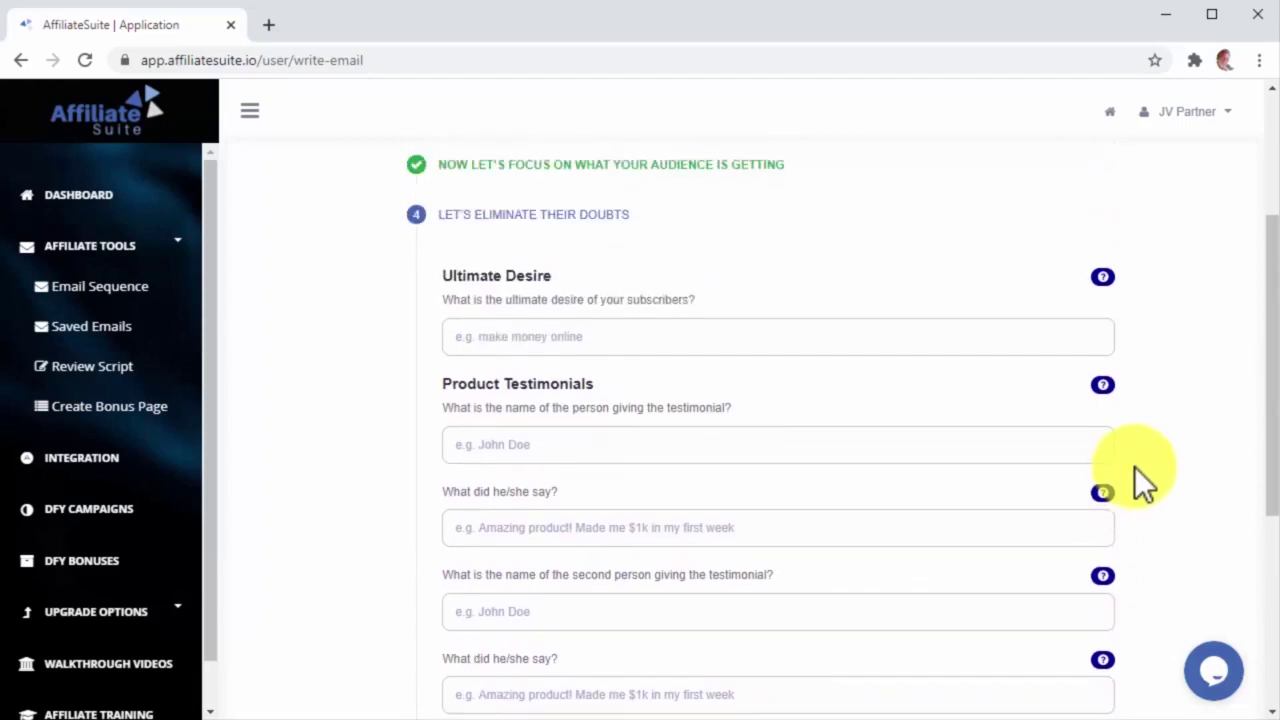
# Step: Enter the subscribers' ultimate desire (increase conversions, boost sales) and a first testimonial's name and quote
pyautogui.click(1007, 338)
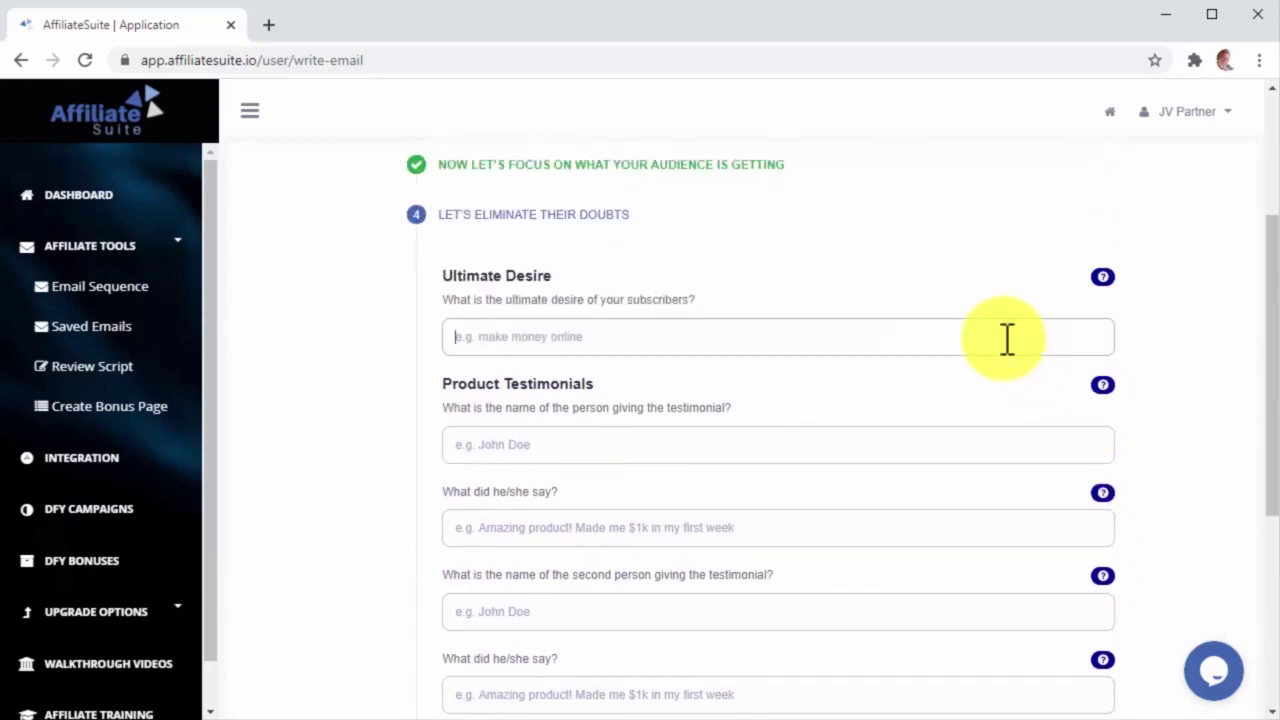
pyautogui.write('Increase Conversions and Boost Sales From Sales Funnels, Ecommerce Products Or Client Campaigns')
pyautogui.press('Tab')
pyautogui.click(977, 527)
pyautogui.write('Amazing')
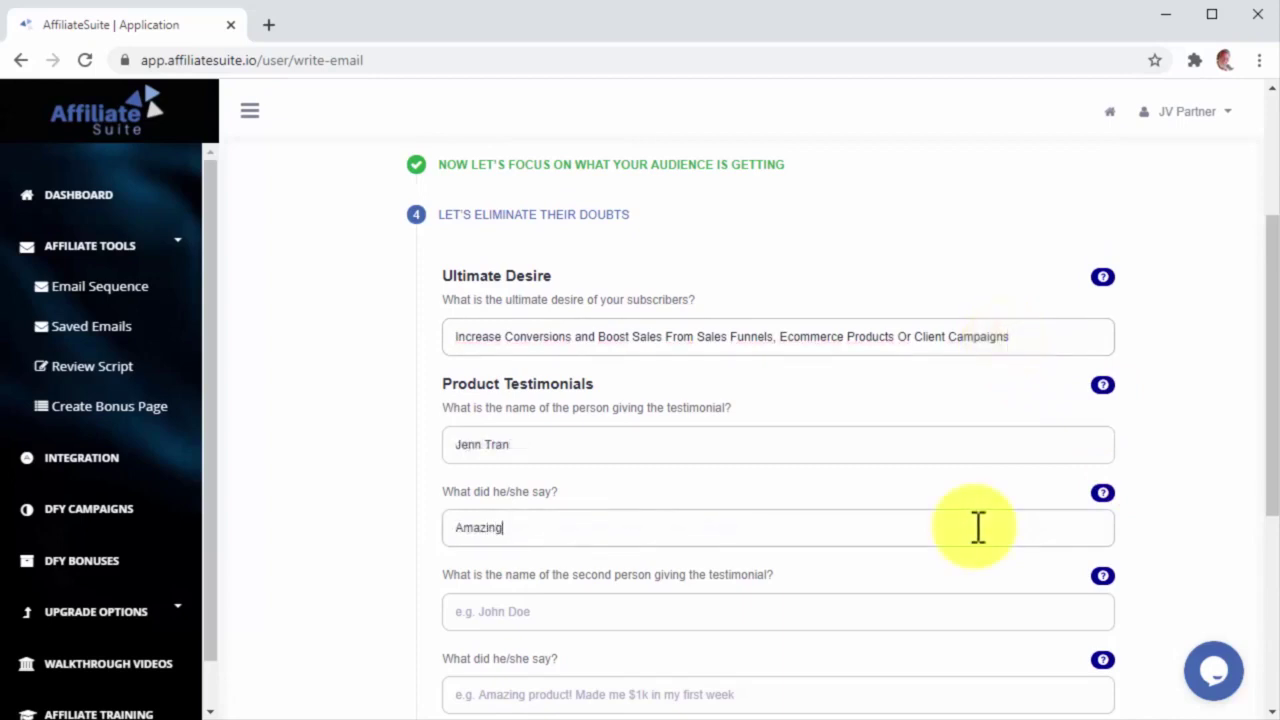
pyautogui.write(" tool! I can't believe I can now transform feedback into sales-making video testimonials!")
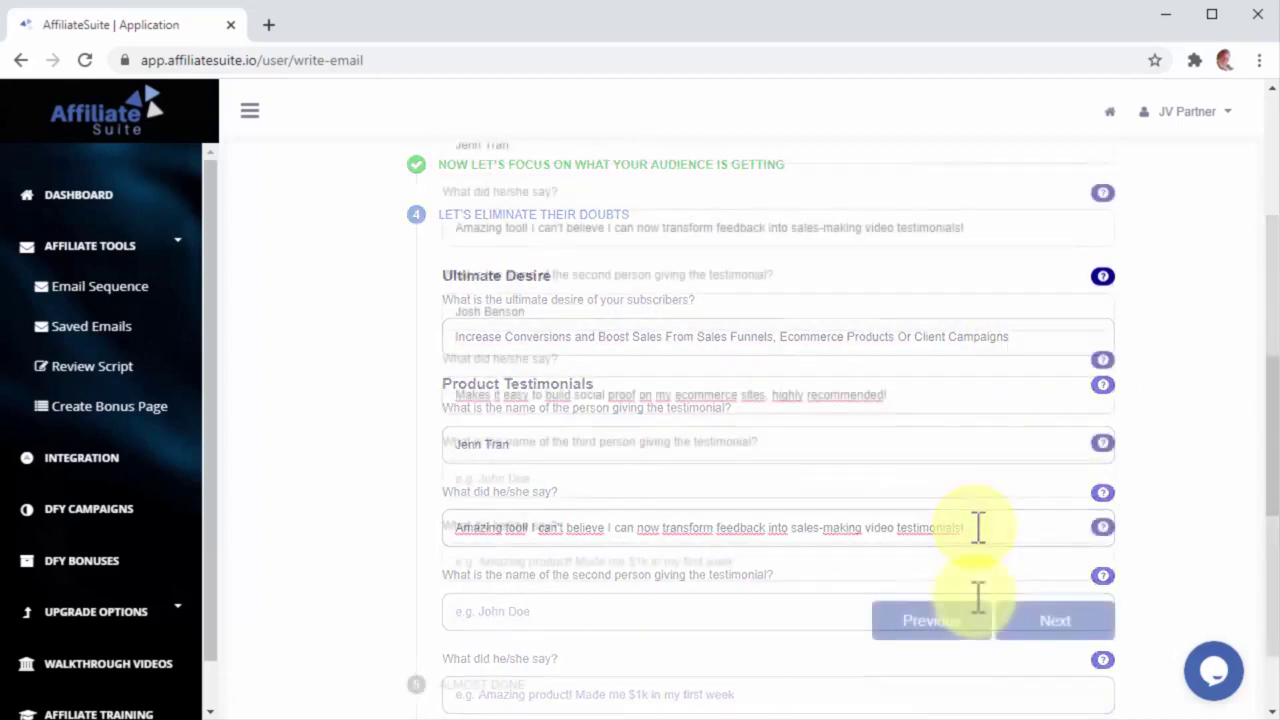
# Step: On the final step, set the launch expiry to 11 and generate the email sequence
pyautogui.click(1046, 618)
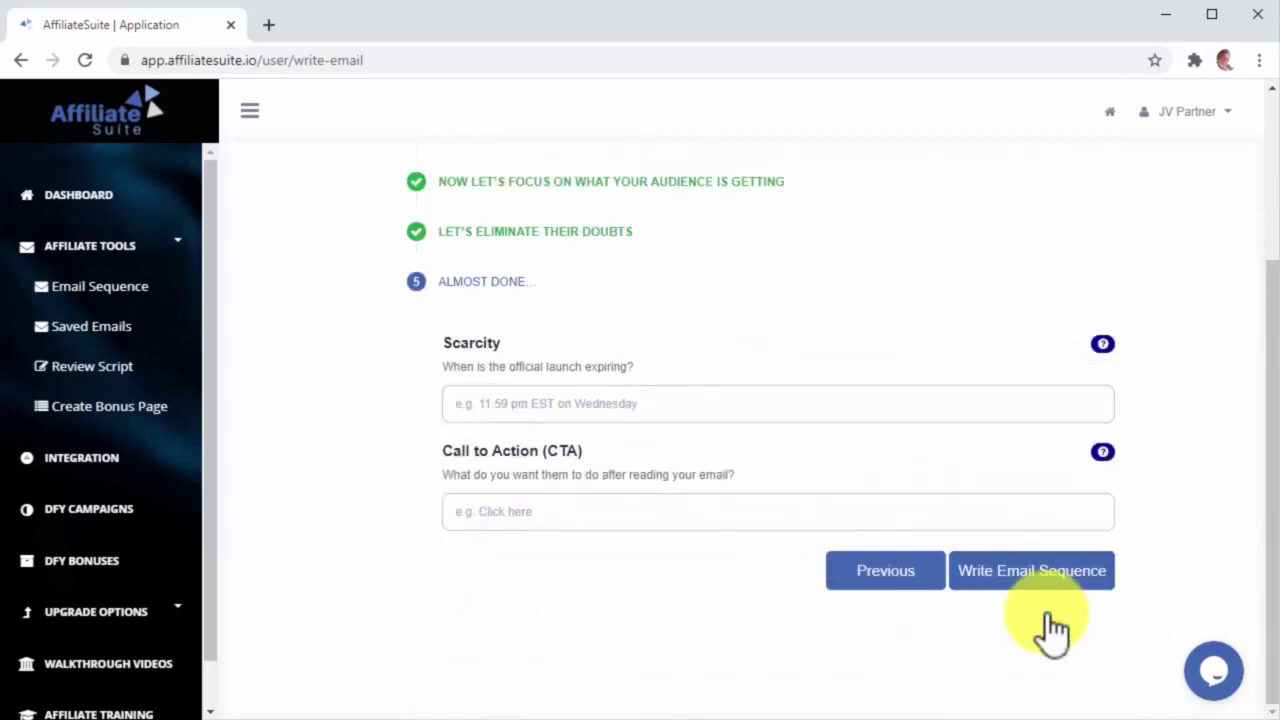
pyautogui.click(956, 413)
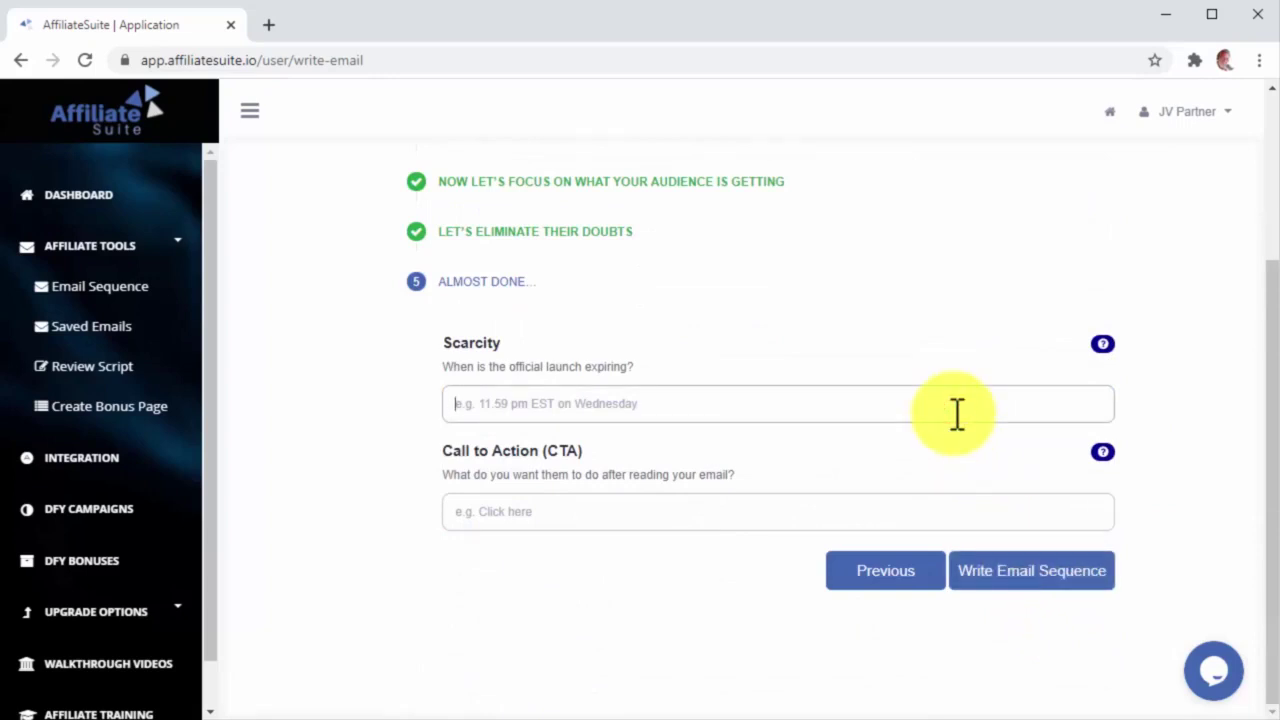
pyautogui.write('11')
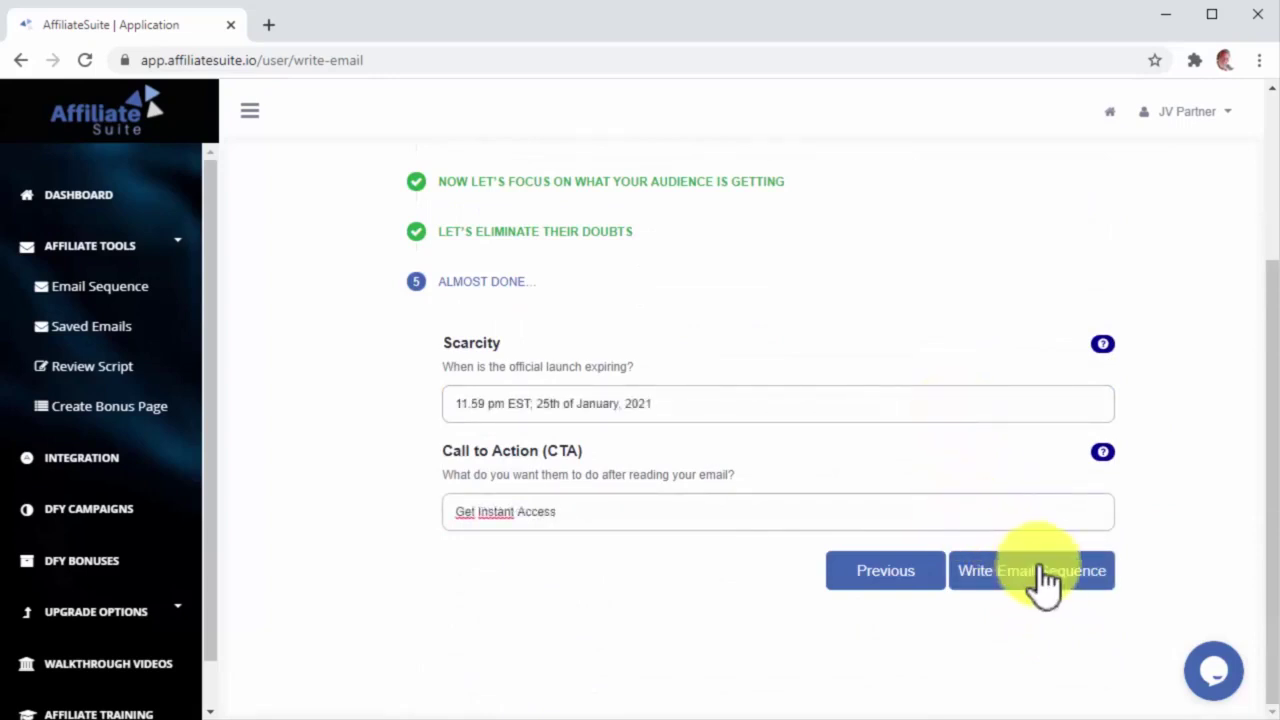
pyautogui.click(1045, 578)
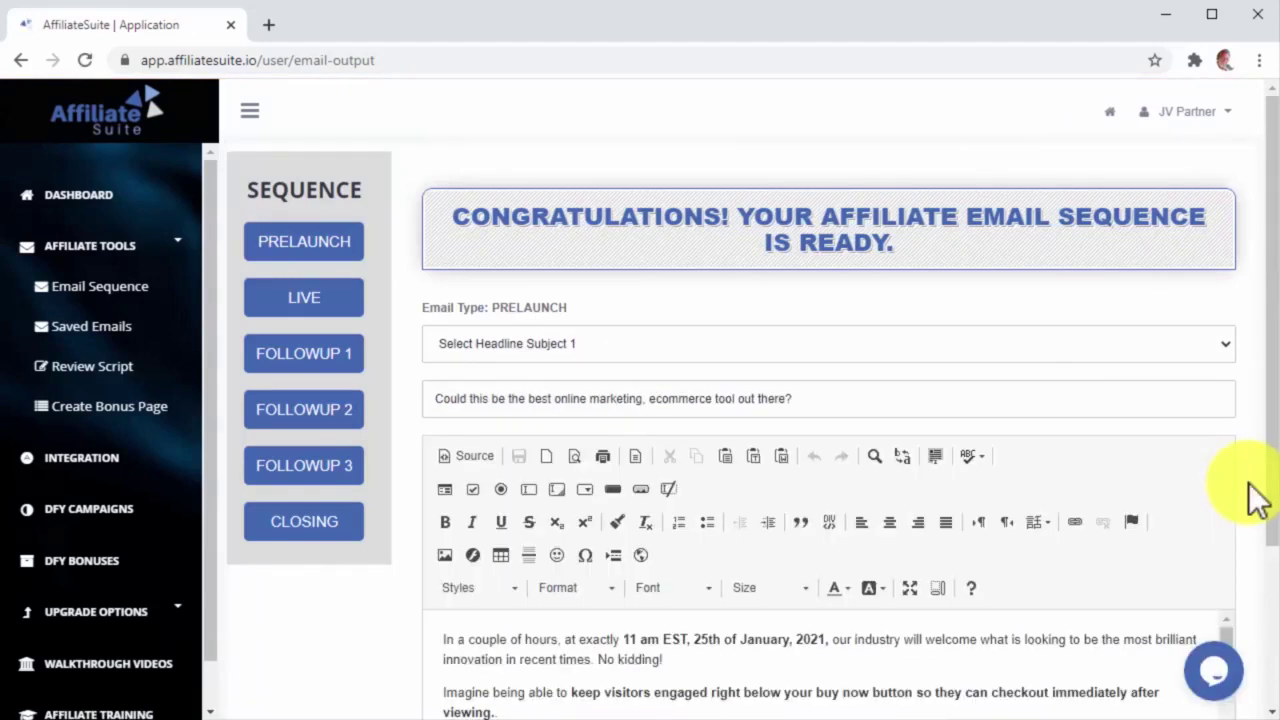
# Step: Review the generated Prelaunch email and switch to the LIVE email
pyautogui.scroll(-5, 1103, 629)
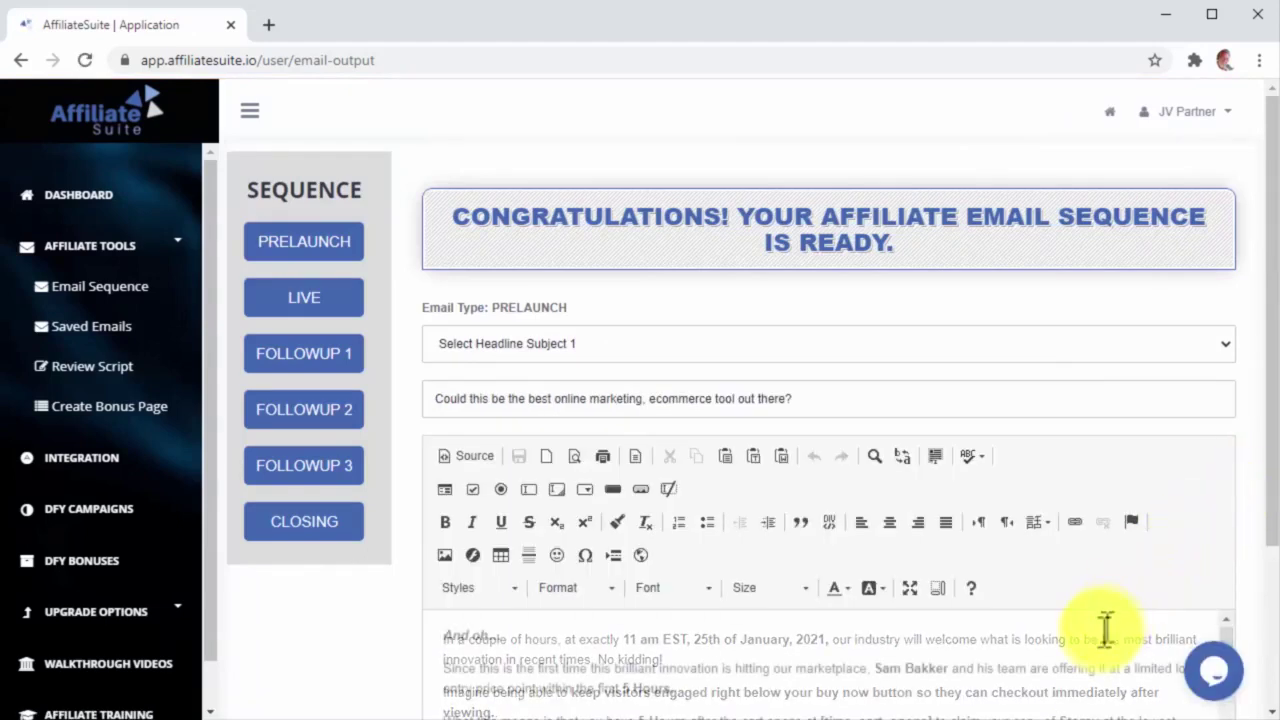
pyautogui.scroll(-4, 1103, 629)
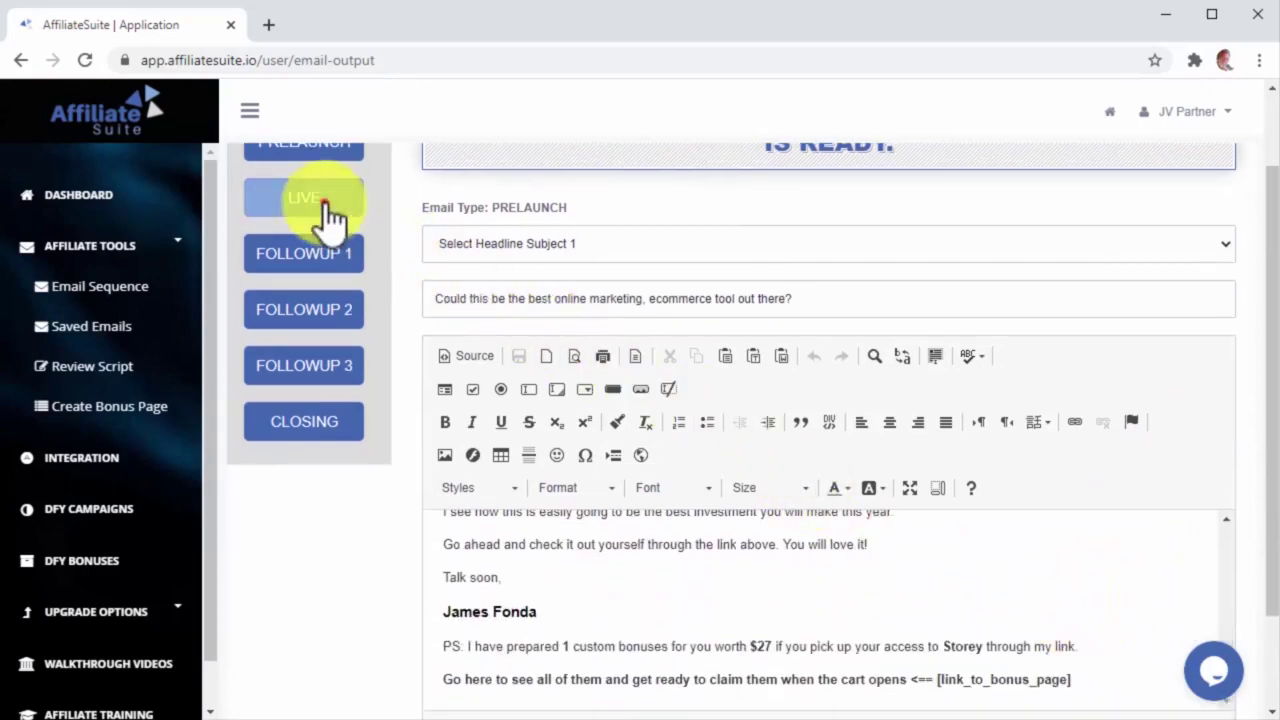
pyautogui.click(329, 212)
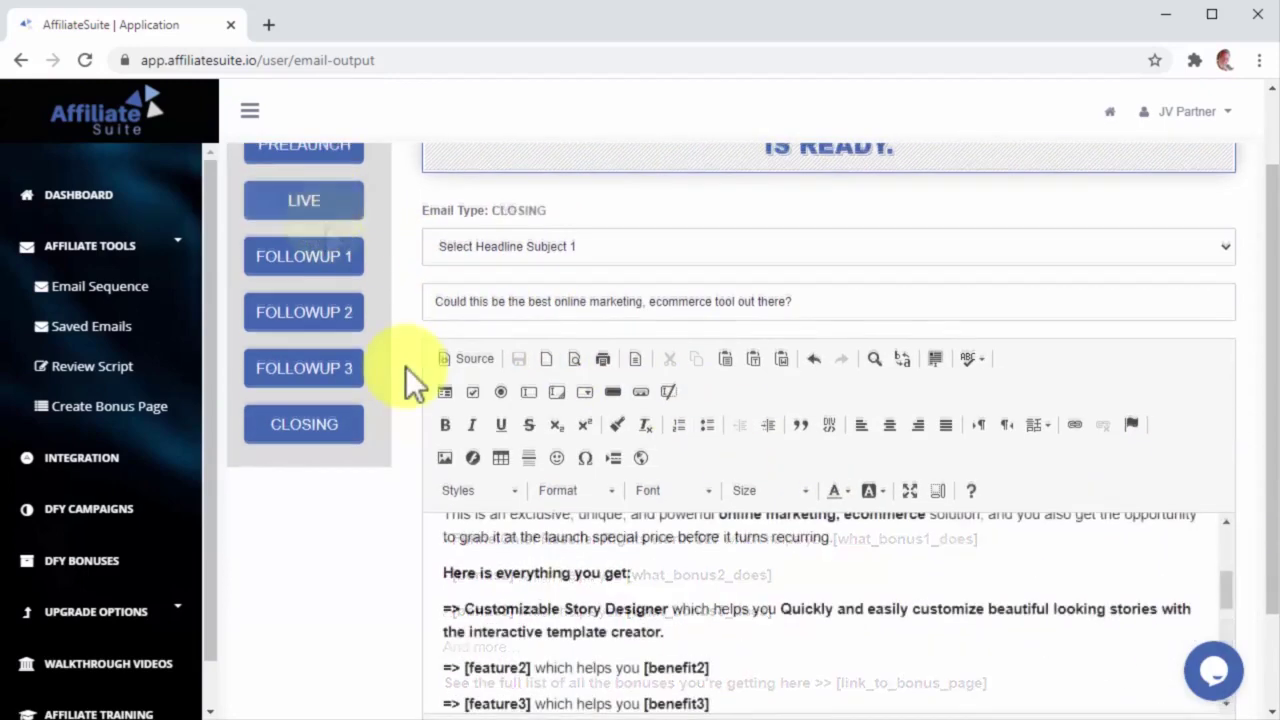
pyautogui.scroll(2, 405, 366)
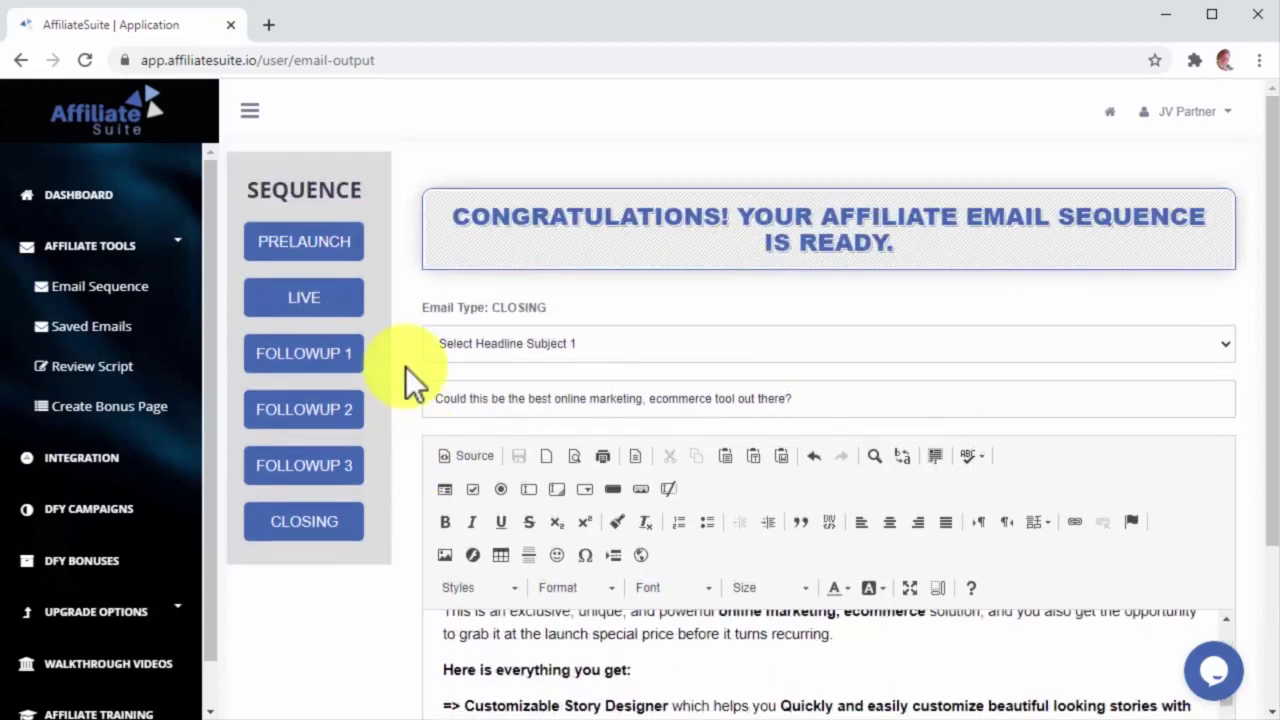
# Step: Pick the second headline subject, rewrite the email copy, and save the sequence
pyautogui.click(572, 342)
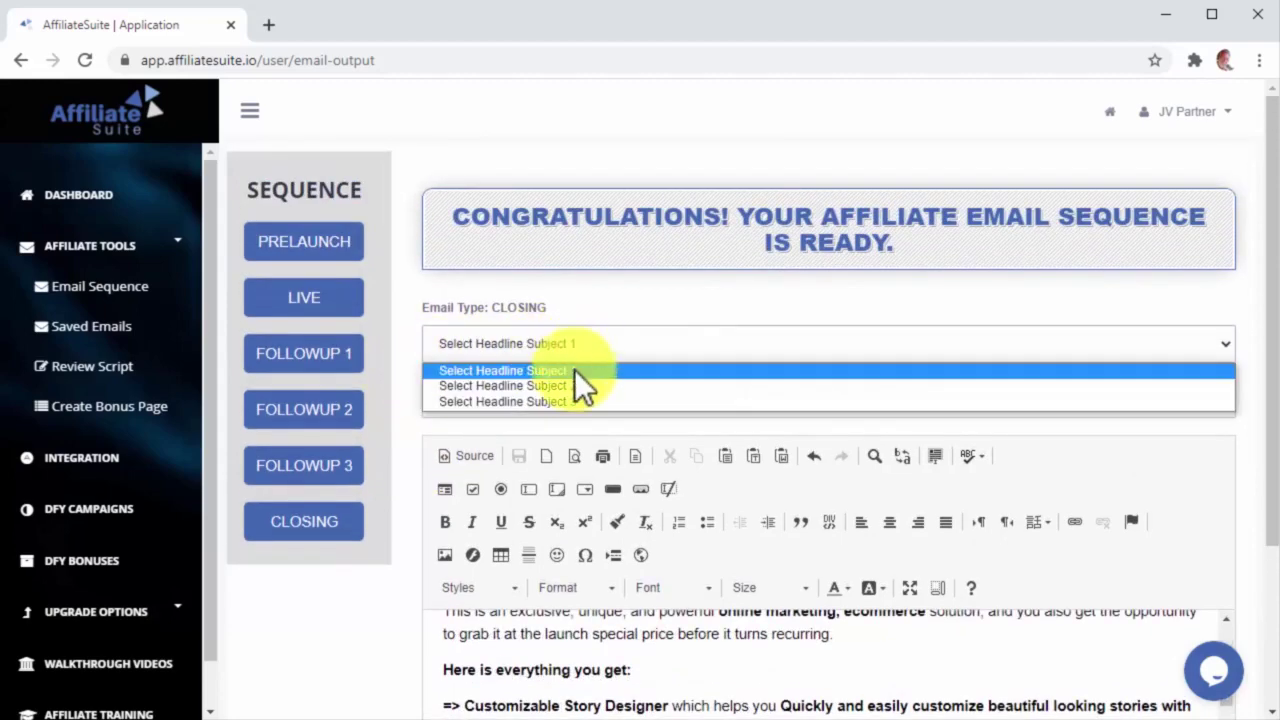
pyautogui.click(571, 384)
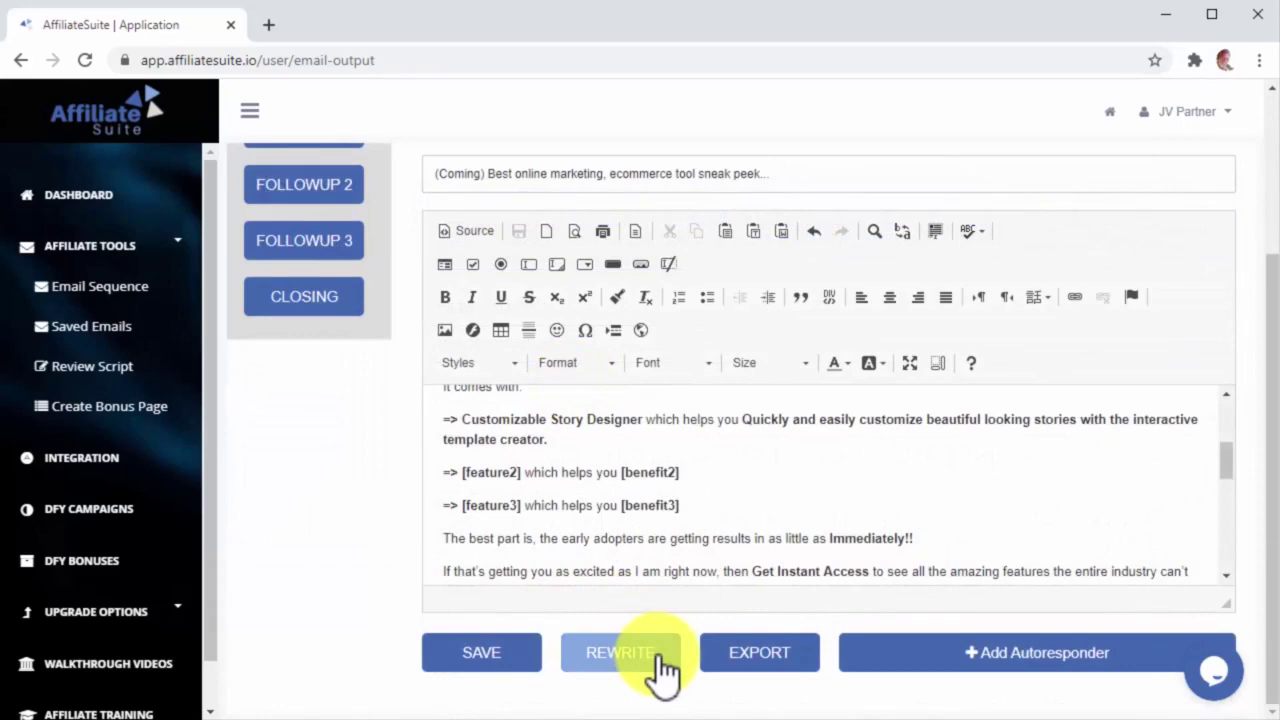
pyautogui.click(658, 656)
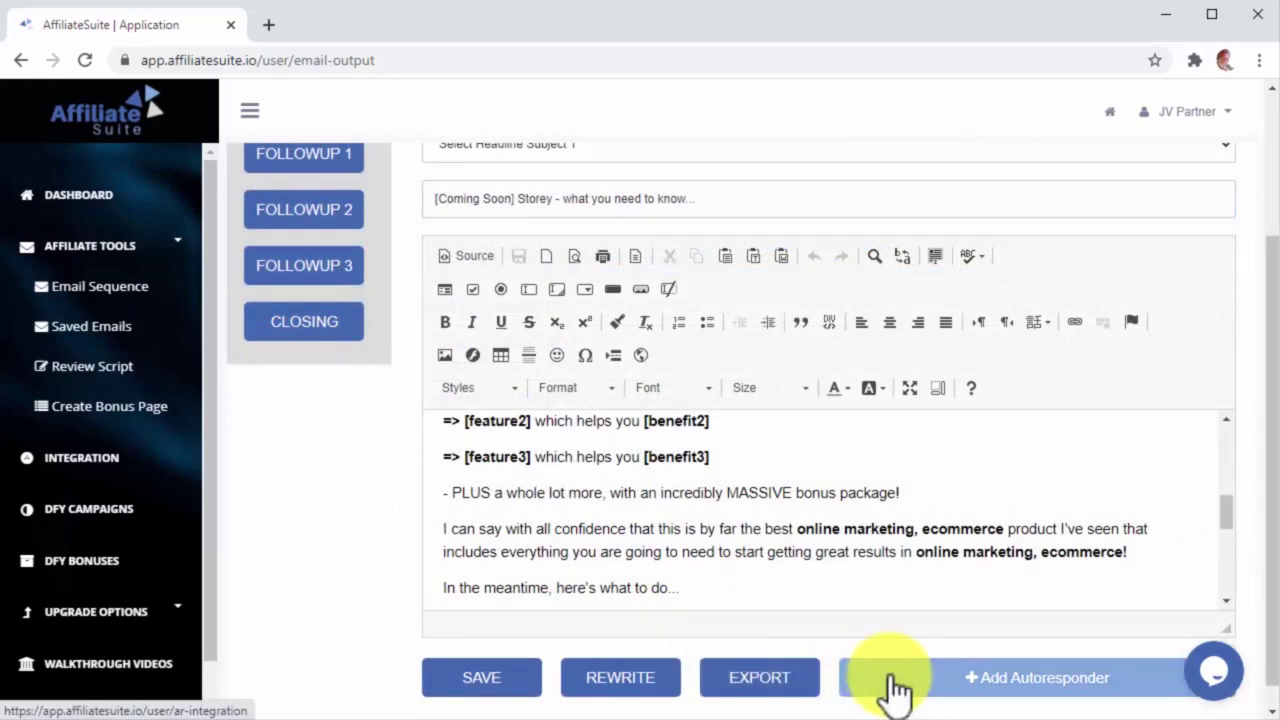
pyautogui.click(530, 684)
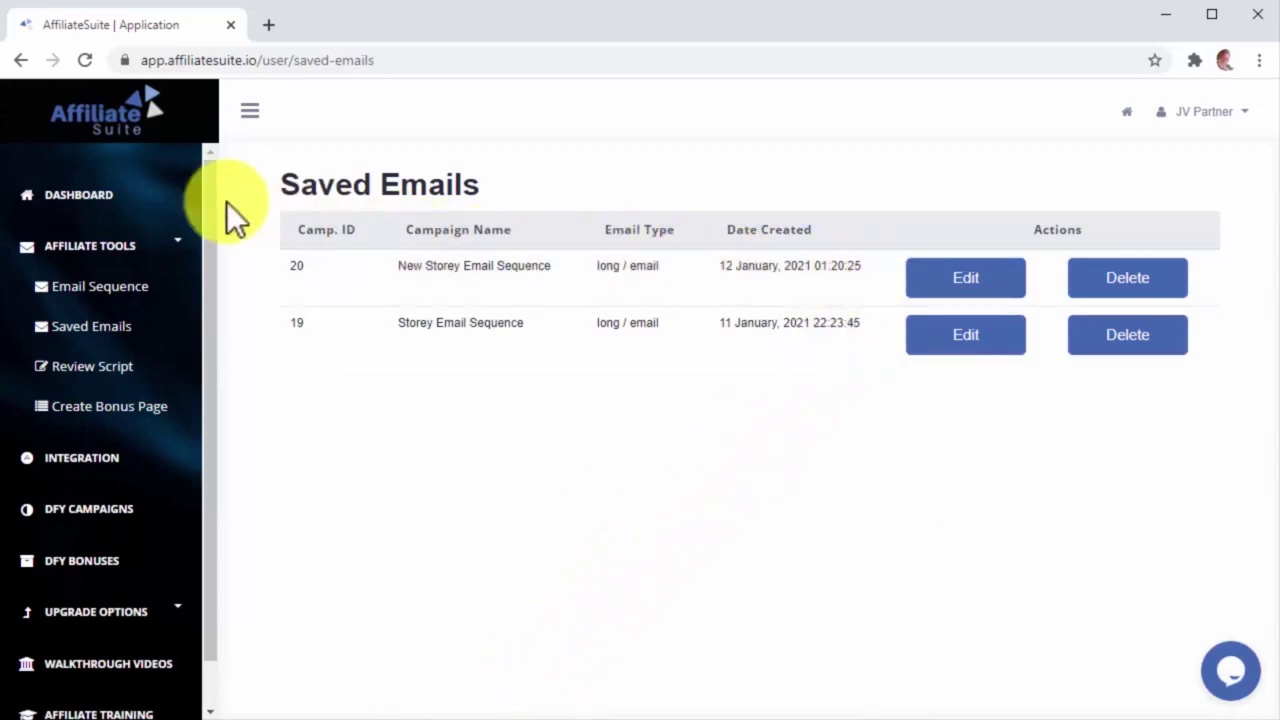
# Step: Return to the dashboard and open a new blank page from Create New Bonus Page
pyautogui.click(158, 208)
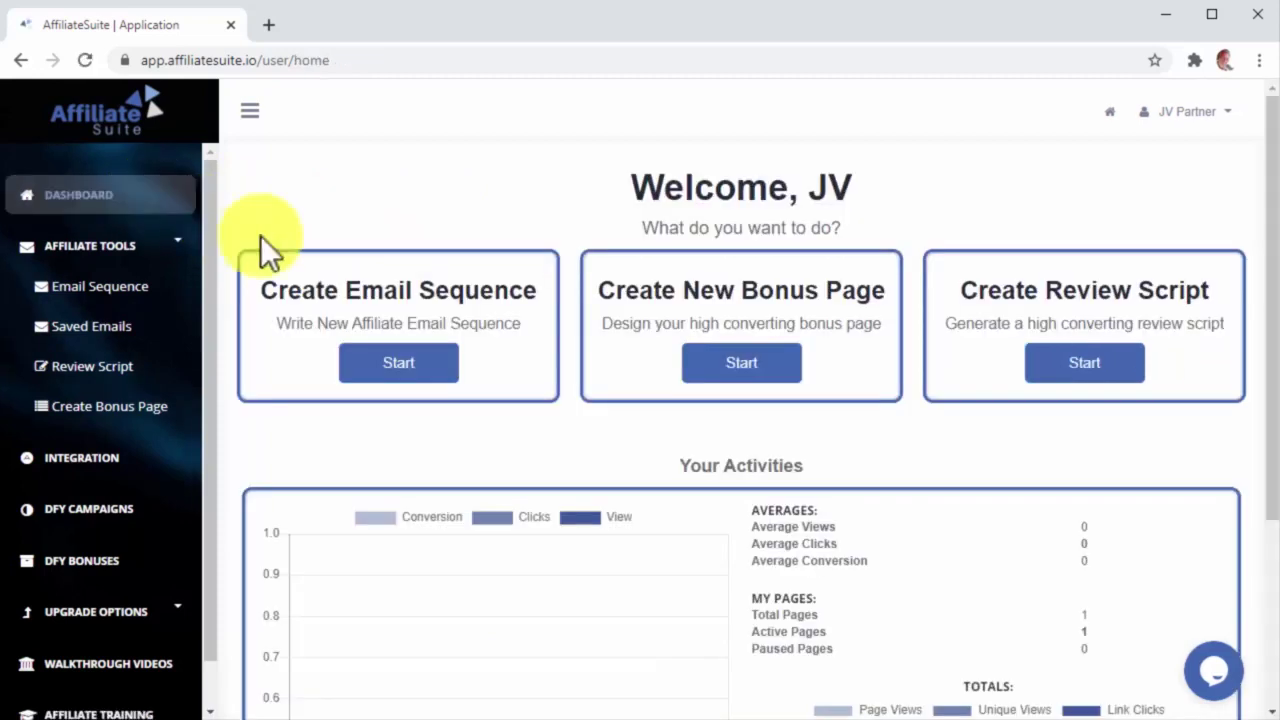
pyautogui.click(734, 366)
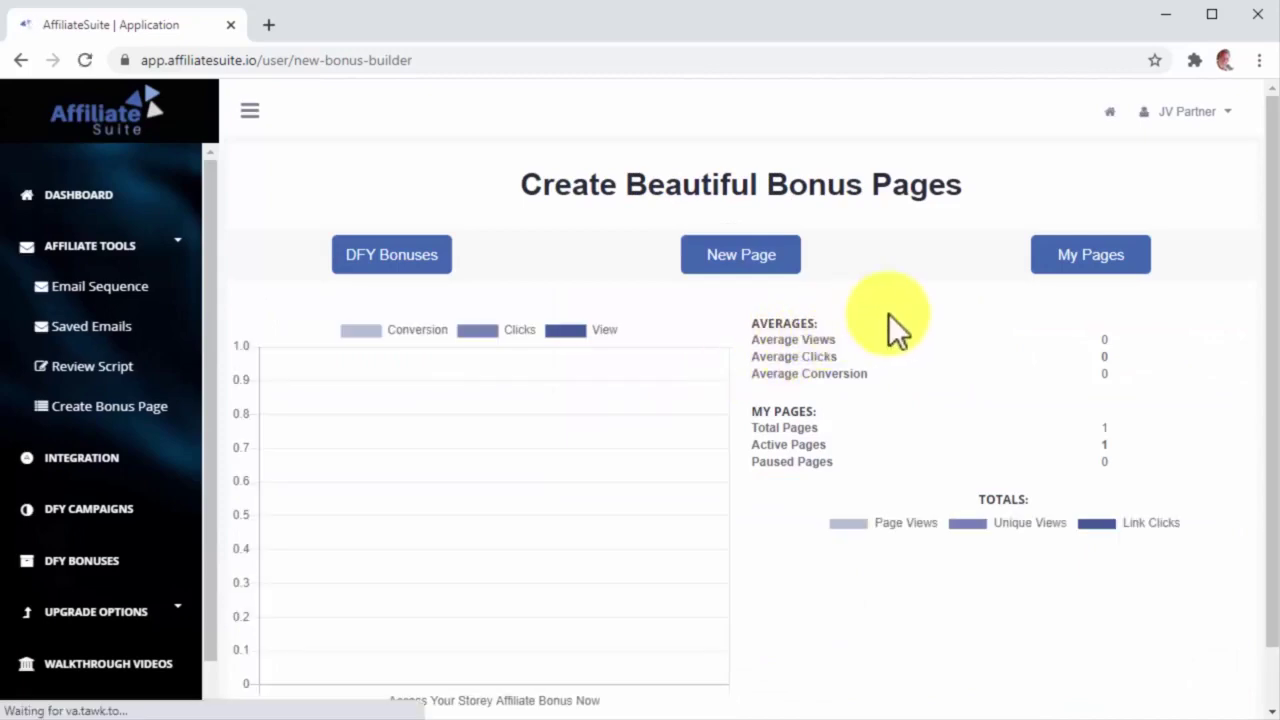
pyautogui.click(778, 256)
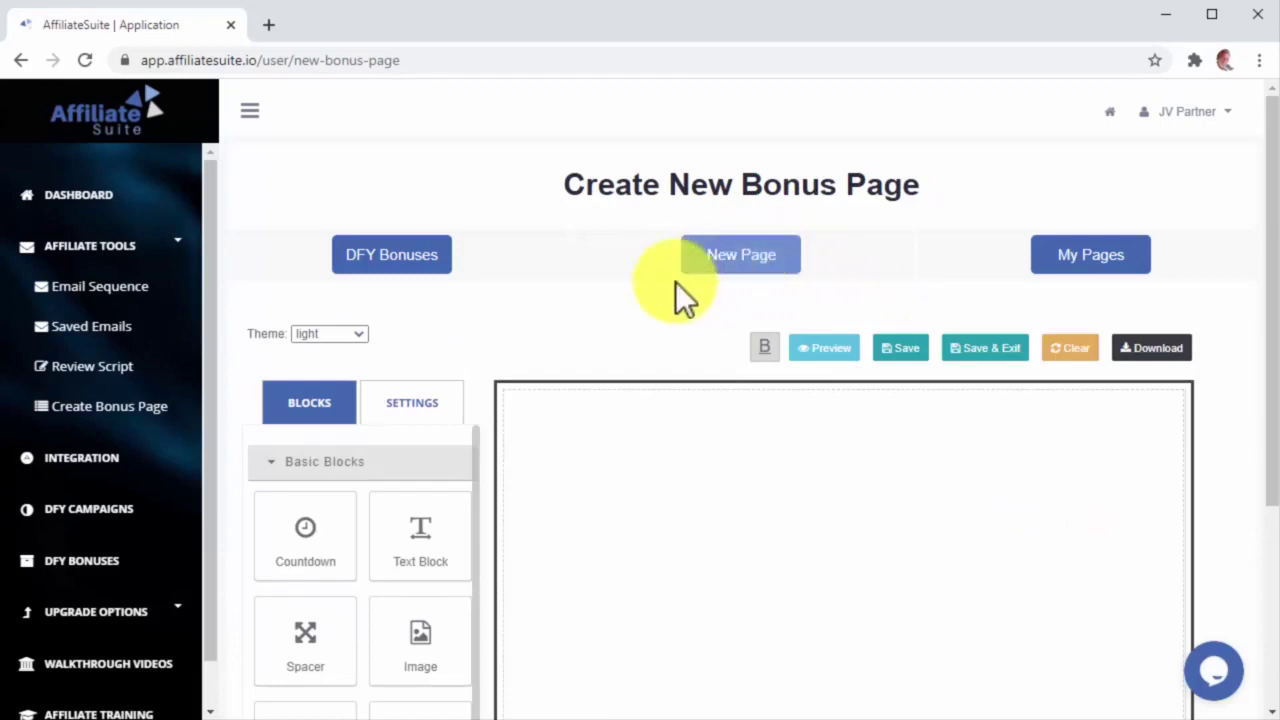
# Step: Scroll down through the blank bonus page canvas and builder blocks
pyautogui.scroll(-1, 482, 357)
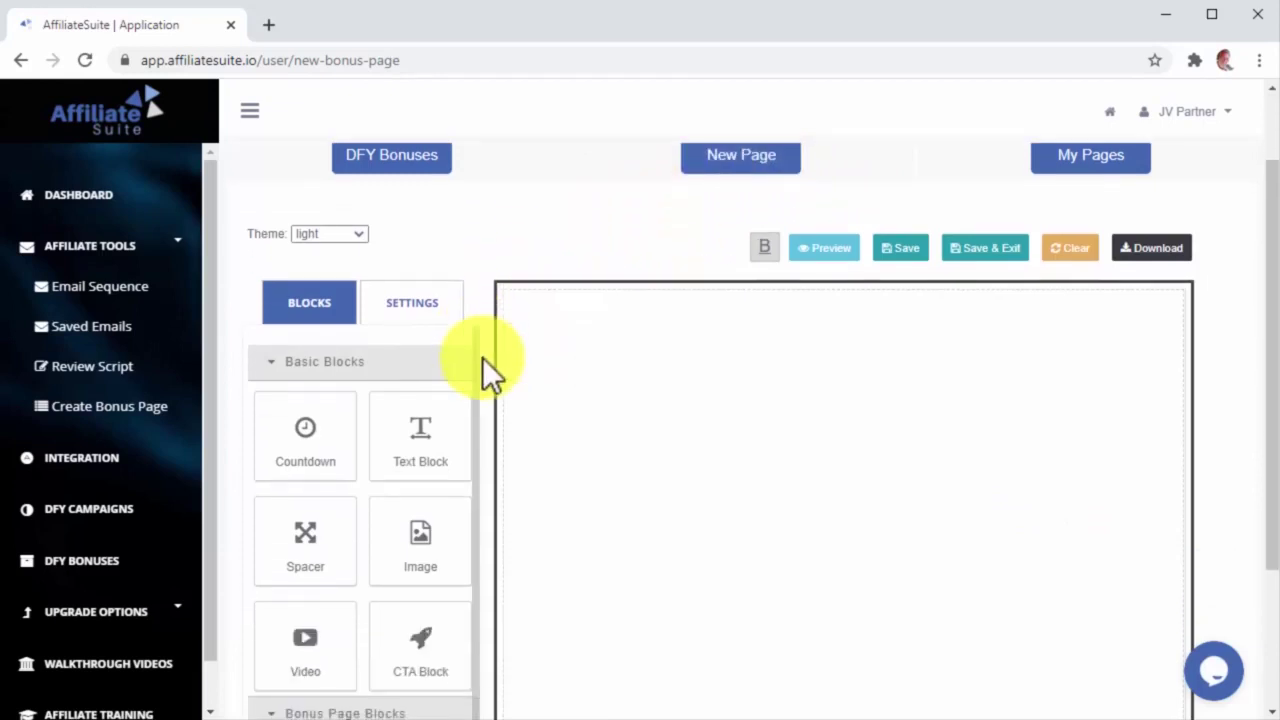
pyautogui.scroll(-1, 482, 357)
pyautogui.scroll(-1, 482, 357)
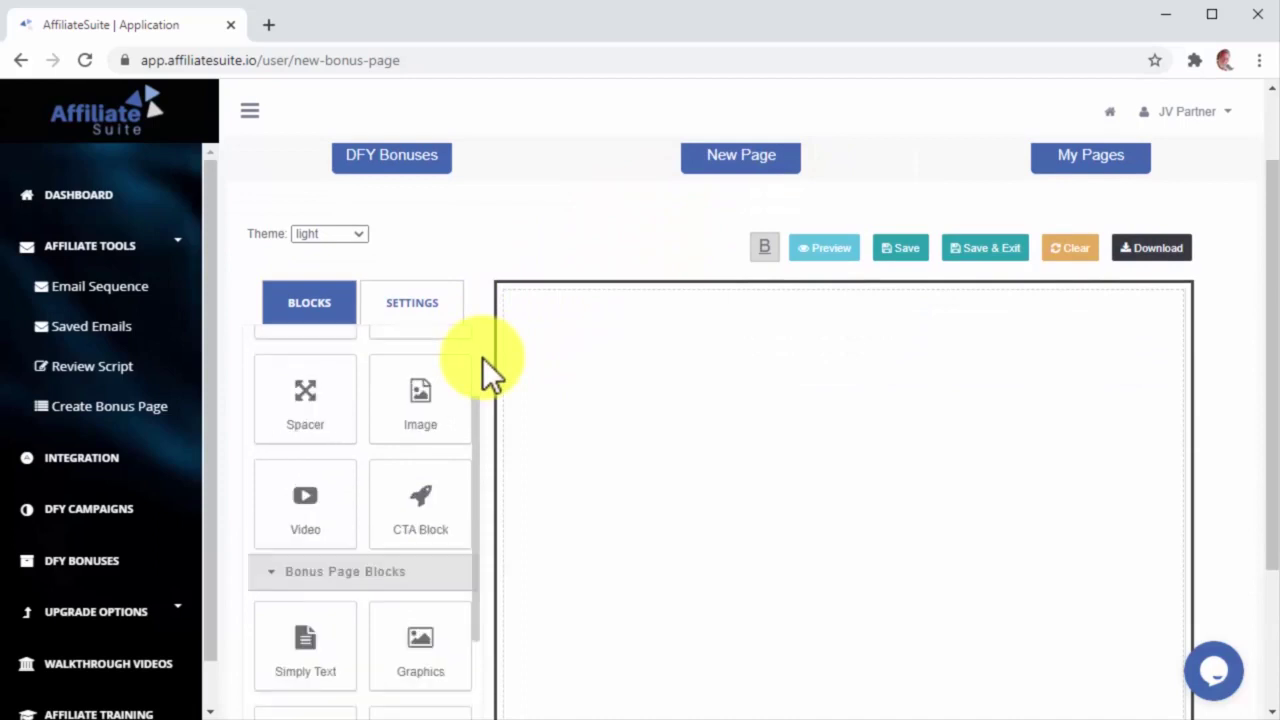
# Step: Add a center-aligned banner text block, a second text block for the expiry heading, and a countdown
pyautogui.scroll(-1, 482, 357)
pyautogui.scroll(-1, 482, 357)
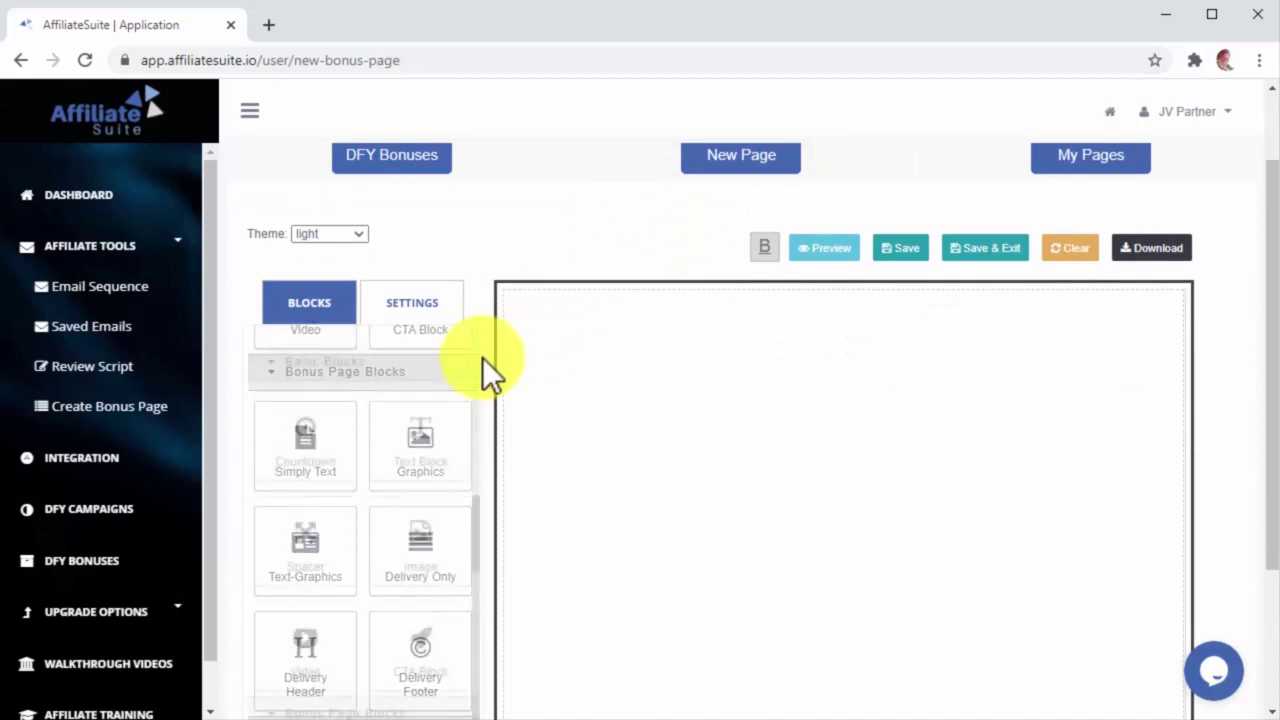
pyautogui.scroll(3, 482, 357)
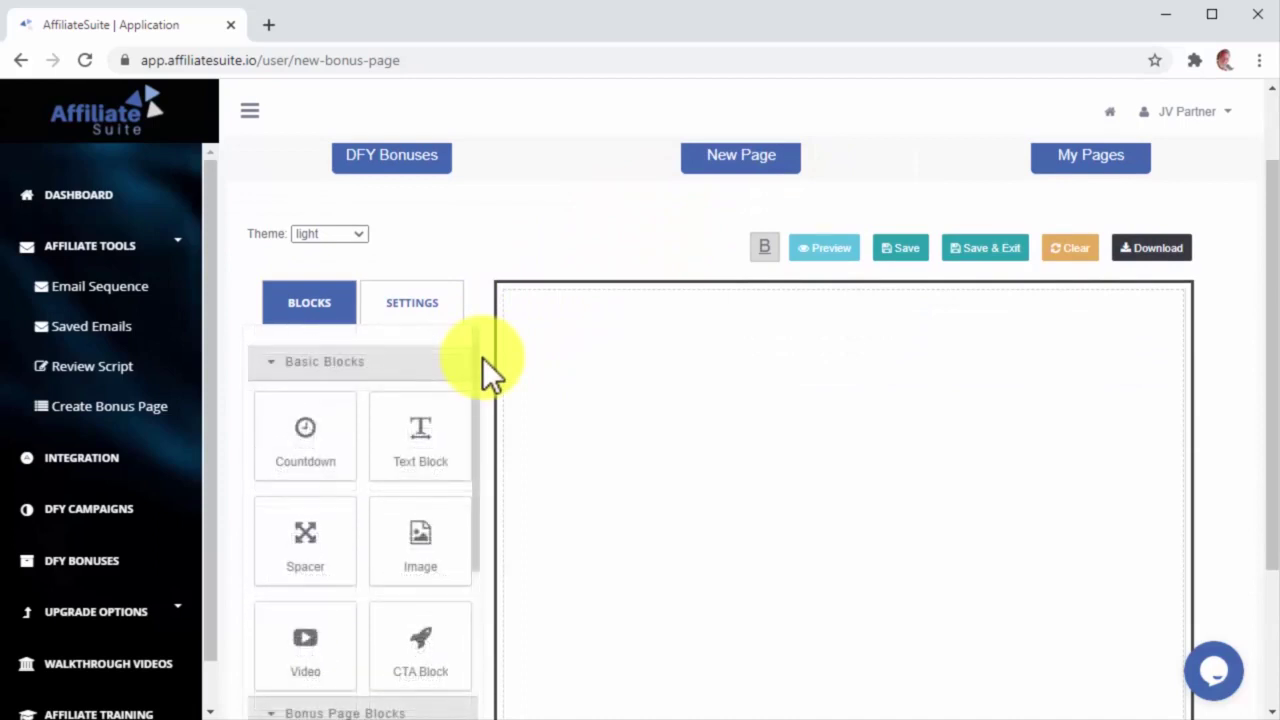
pyautogui.moveTo(420, 440); pyautogui.dragTo(577, 368)
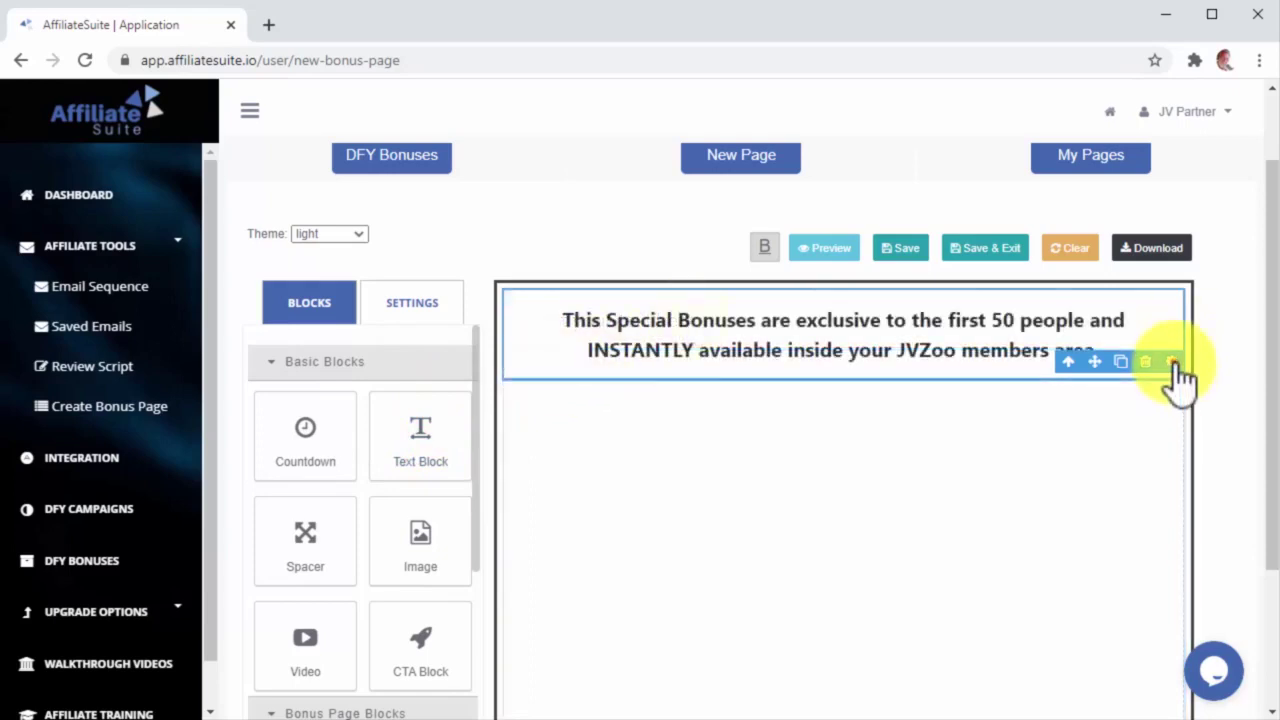
pyautogui.click(1172, 361)
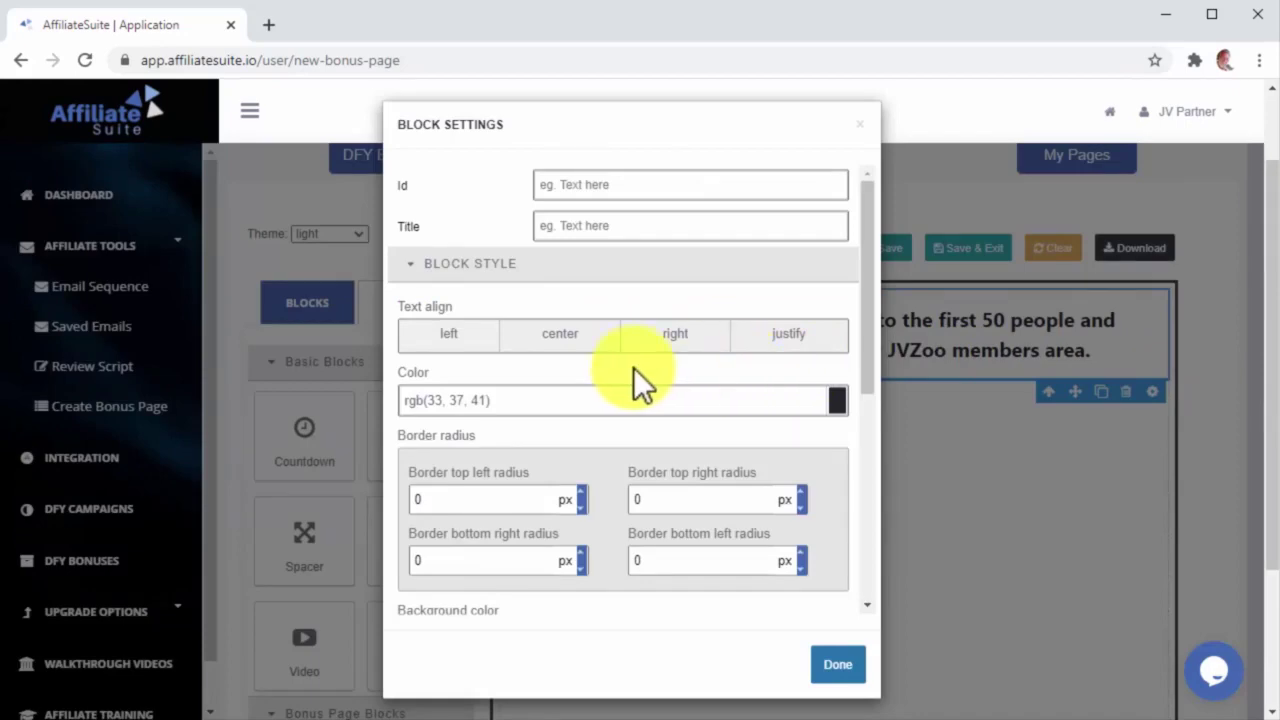
pyautogui.click(588, 345)
pyautogui.click(838, 664)
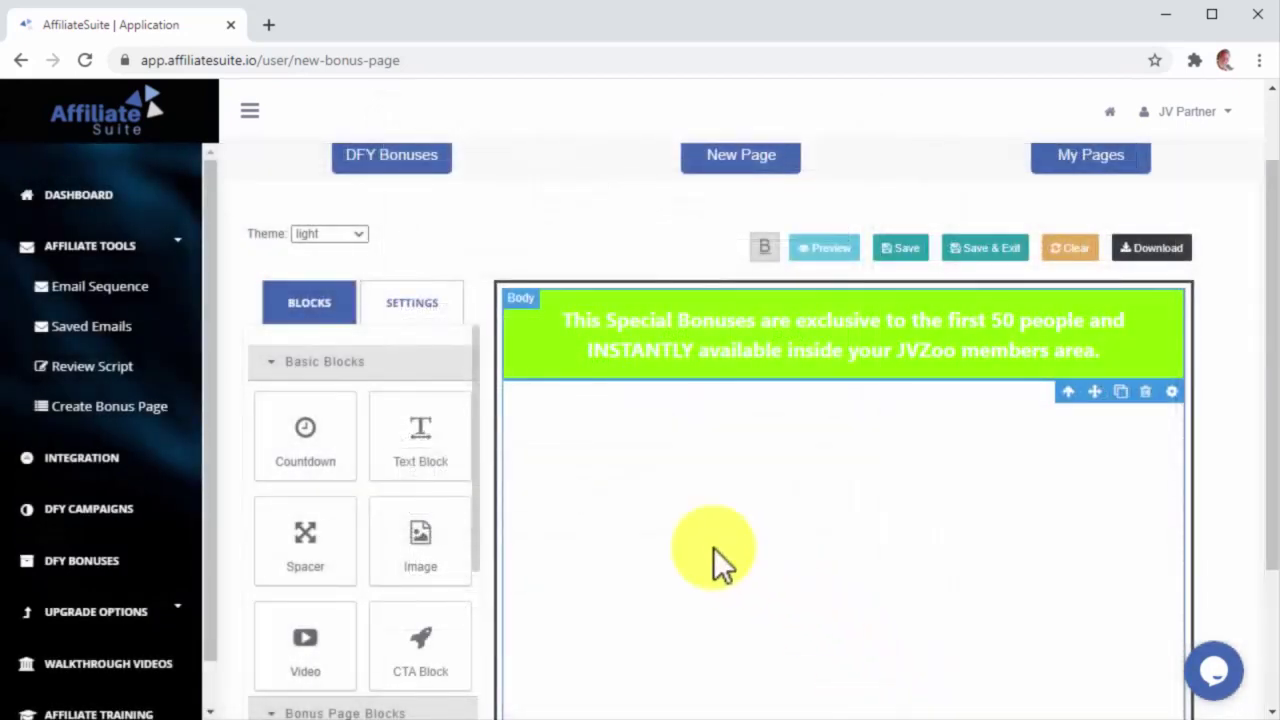
pyautogui.moveTo(440, 434); pyautogui.dragTo(625, 432)
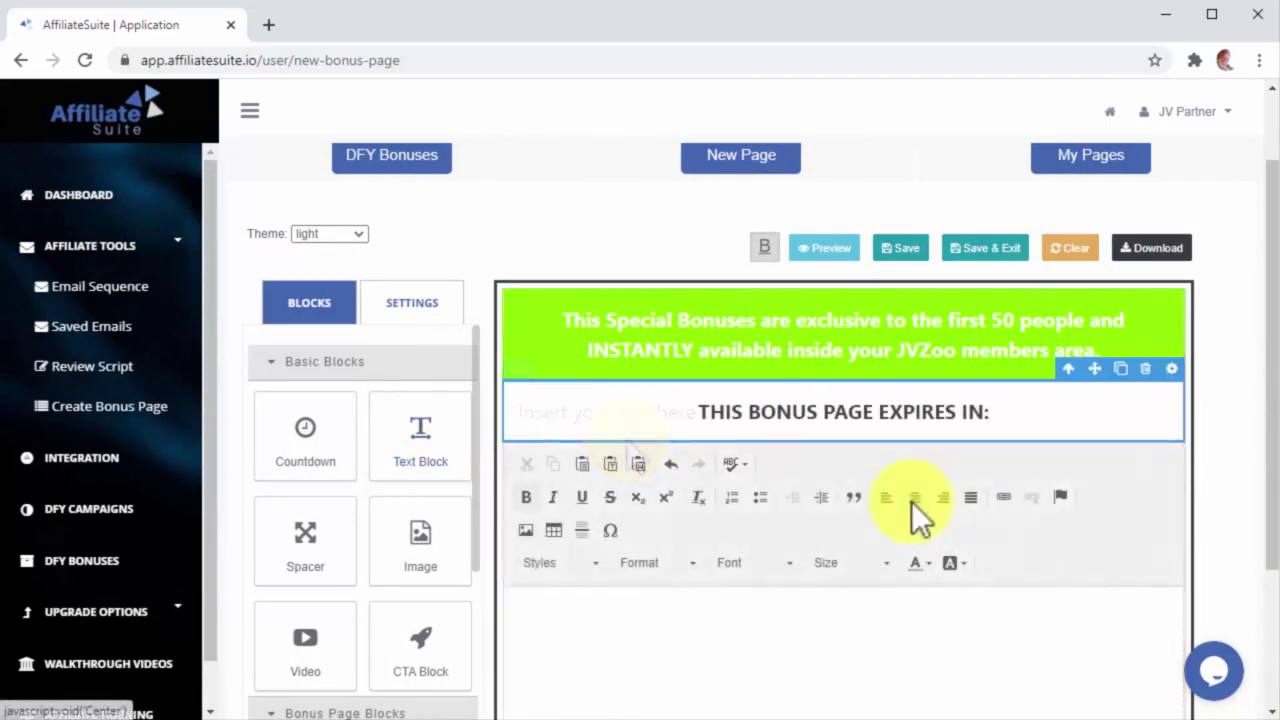
pyautogui.moveTo(295, 440); pyautogui.dragTo(595, 499)
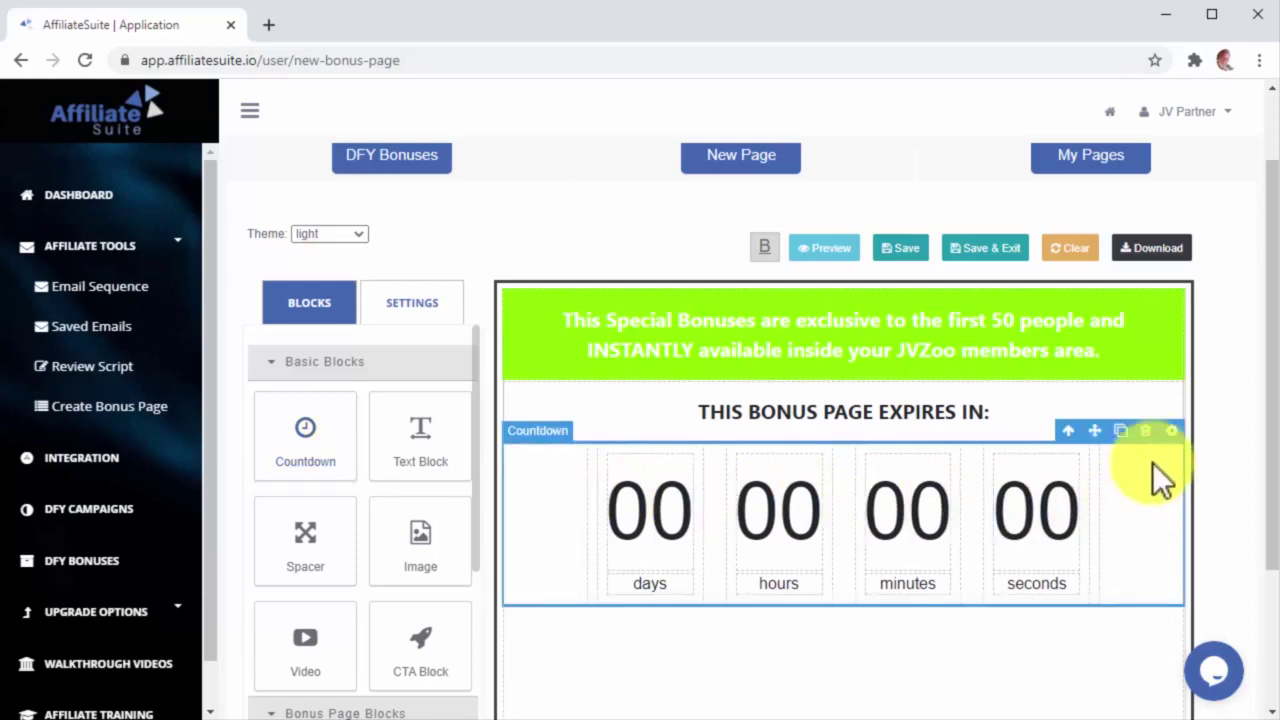
# Step: Make the countdown an Evergreen timer running 24 hours
pyautogui.click(1162, 431)
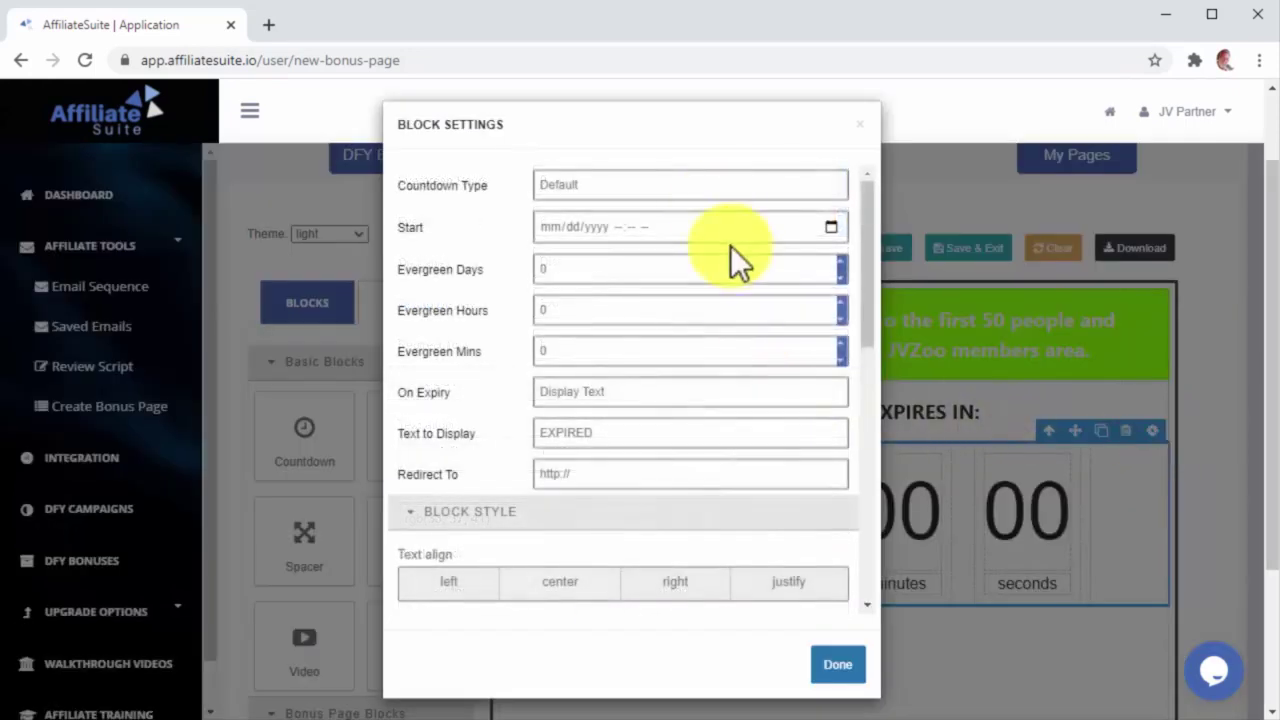
pyautogui.click(704, 189)
pyautogui.click(703, 217)
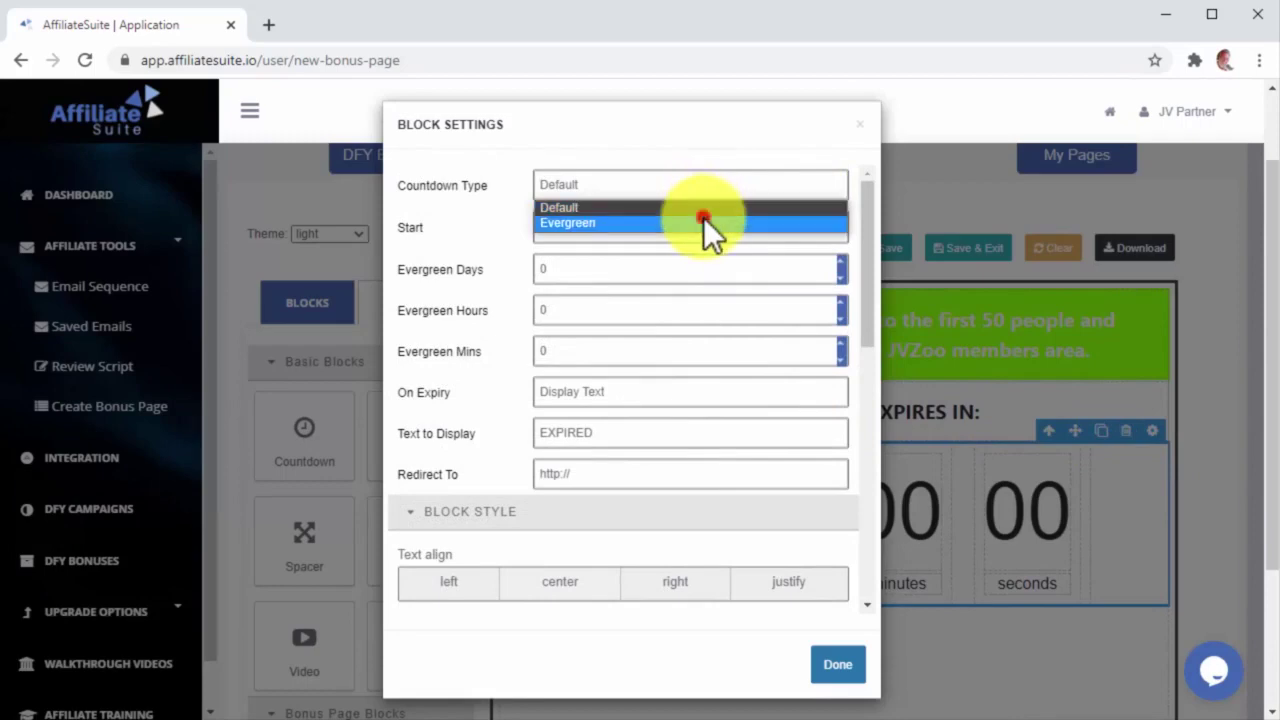
pyautogui.click(679, 309)
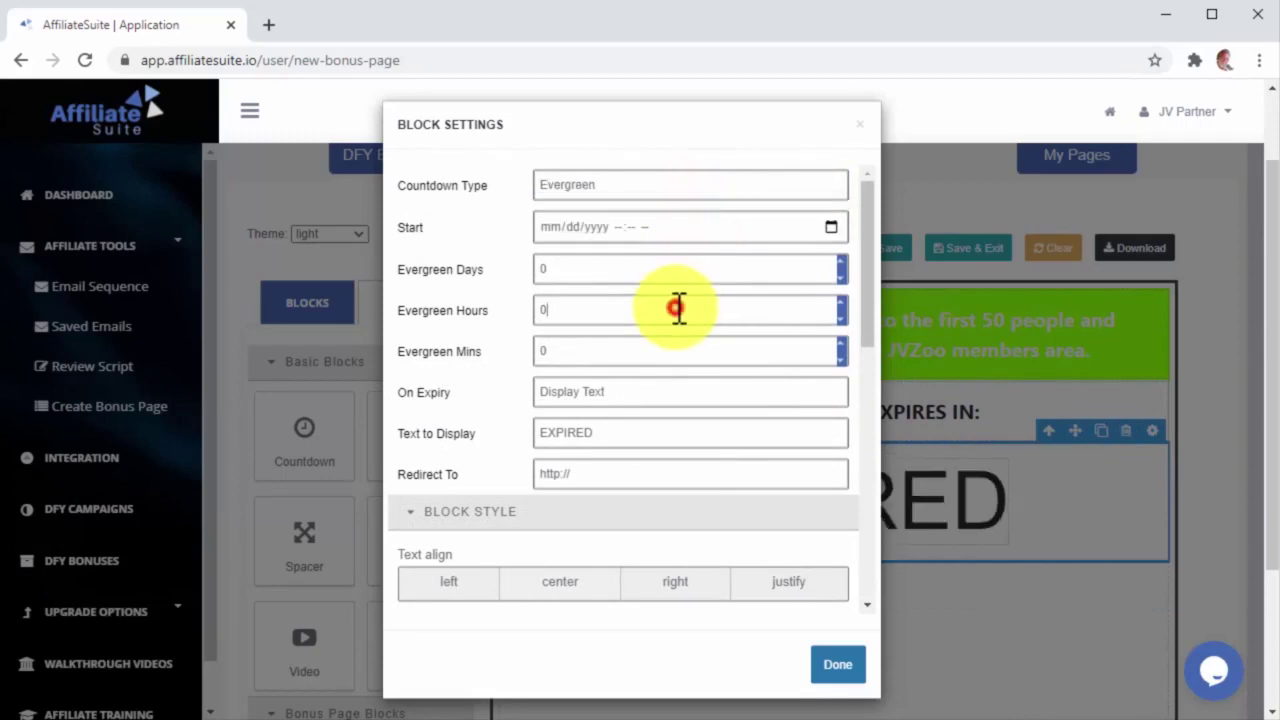
pyautogui.write('24')
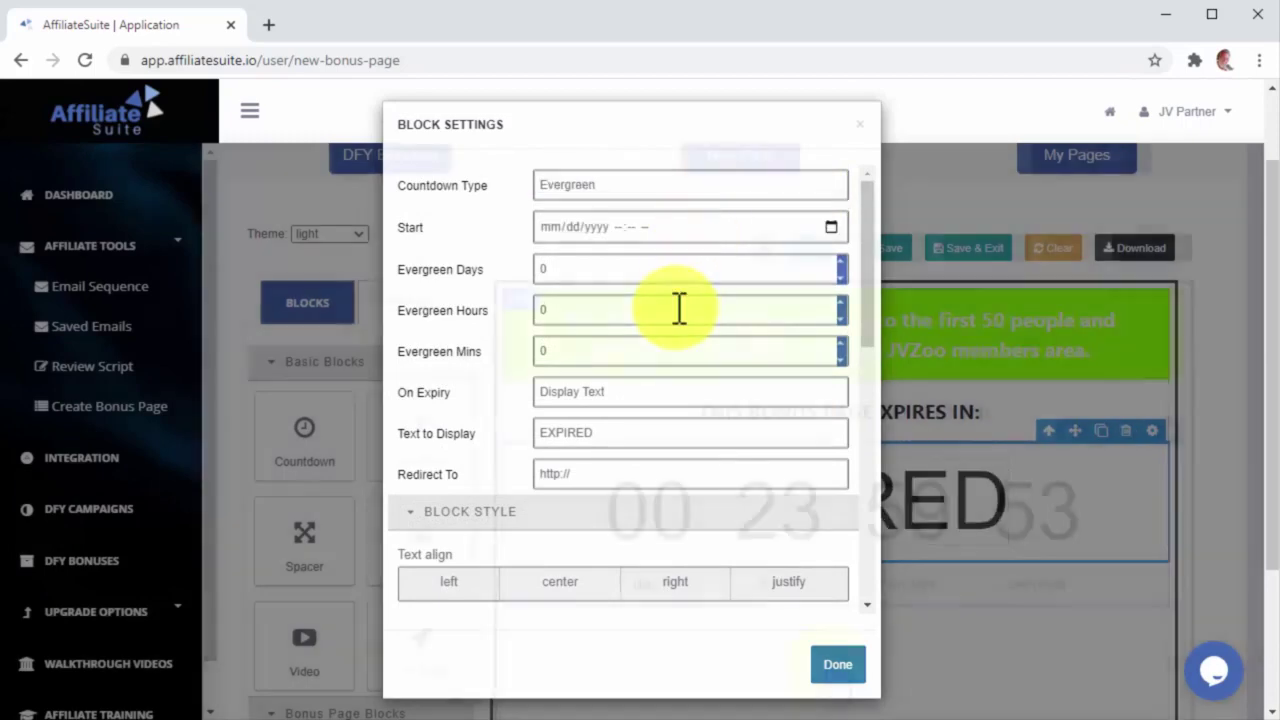
pyautogui.click(836, 664)
# Step: Add two call-to-action blocks below the countdown and delete the extra text element
pyautogui.moveTo(455, 553); pyautogui.dragTo(590, 578)
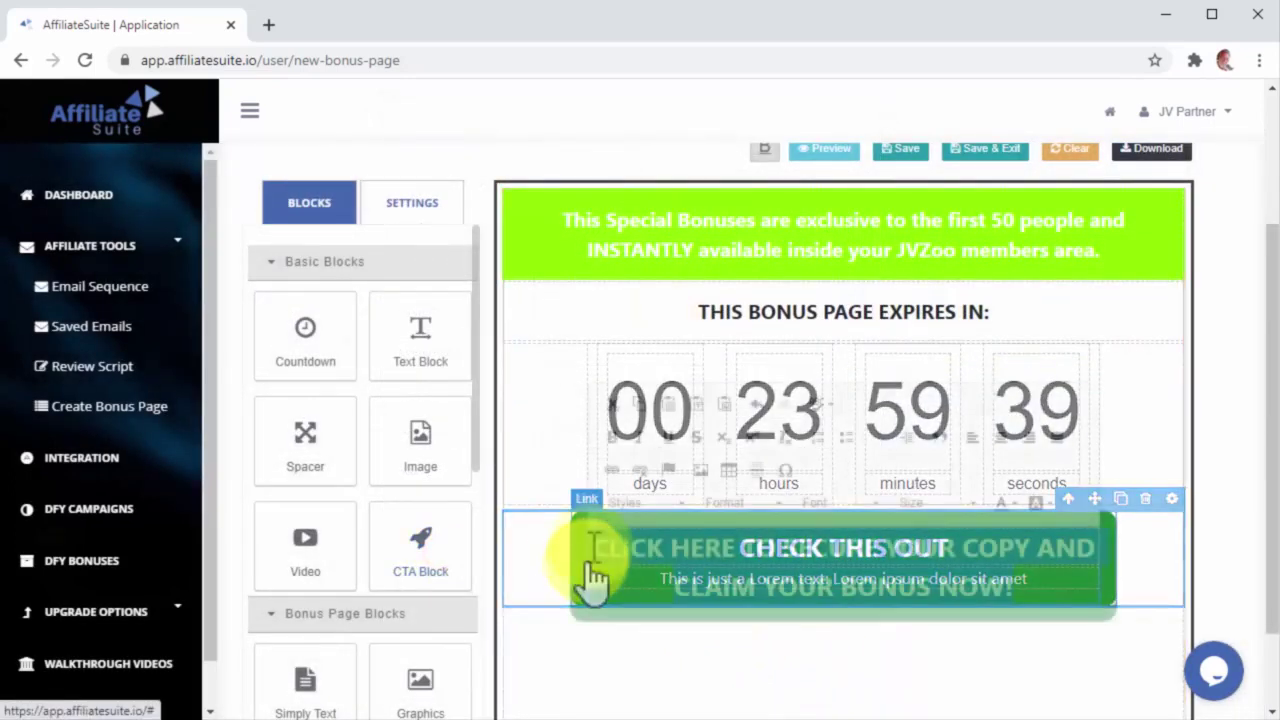
pyautogui.moveTo(436, 552); pyautogui.dragTo(571, 651)
pyautogui.scroll(-1, 600, 648)
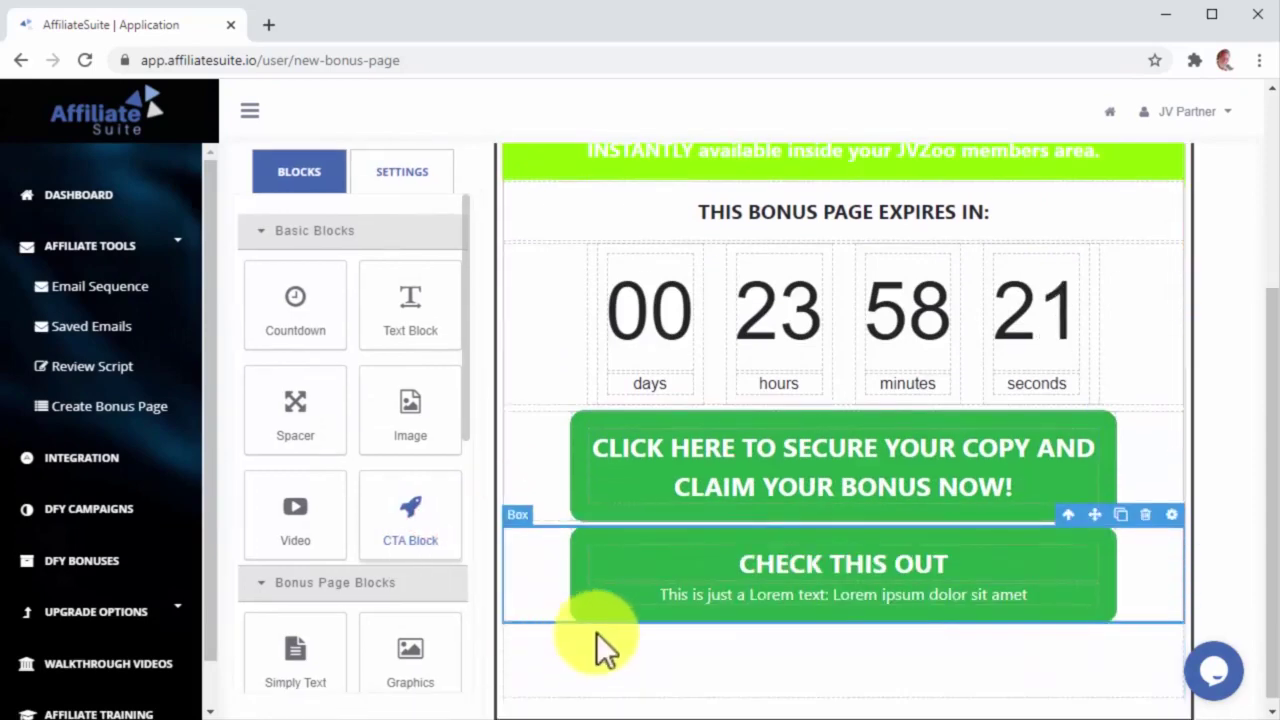
pyautogui.click(743, 604)
pyautogui.click(1063, 570)
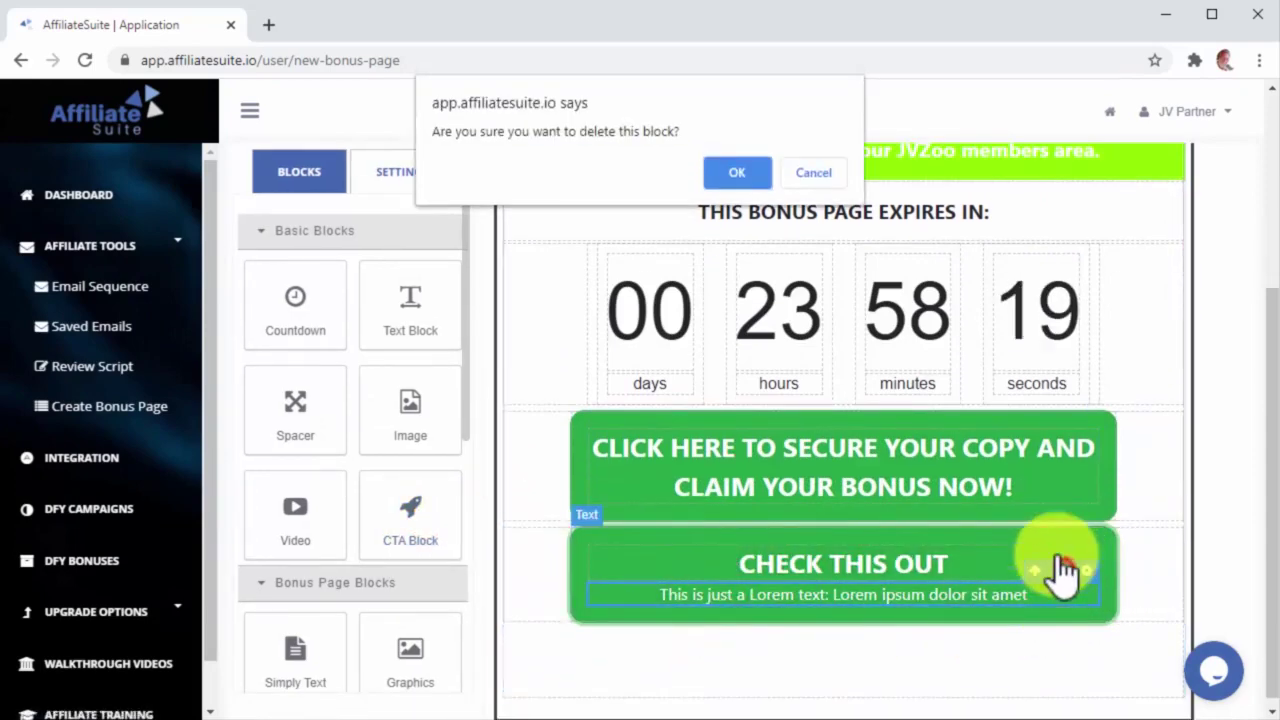
pyautogui.click(745, 175)
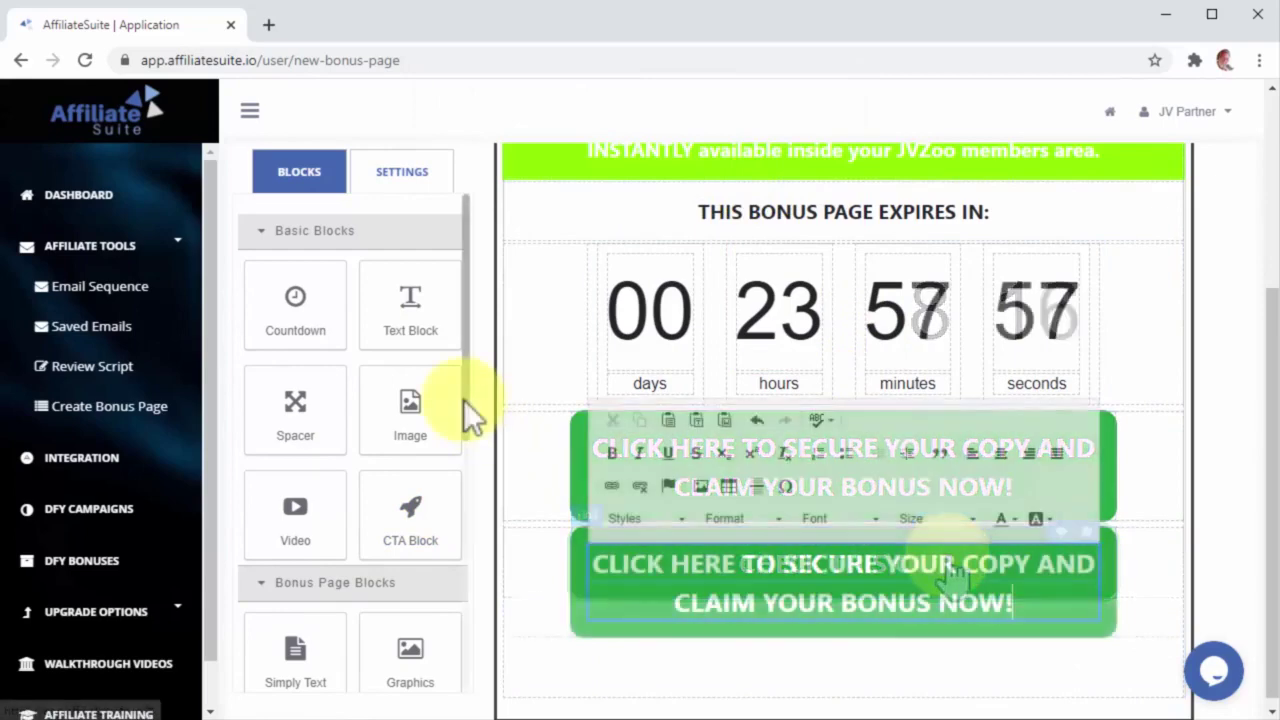
pyautogui.moveTo(463, 399); pyautogui.dragTo(464, 537)
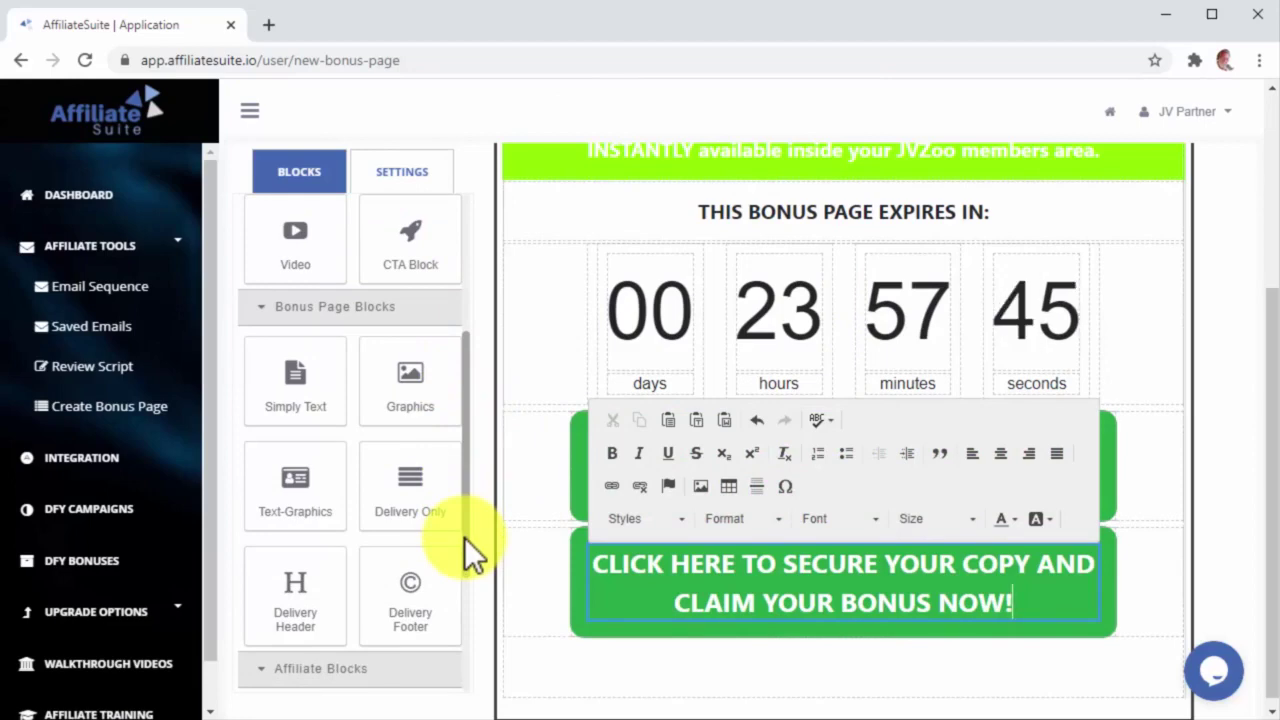
# Step: Place a Text-Graphics block under the CTA button, edit its caption, and select its placeholder description
pyautogui.moveTo(320, 490); pyautogui.dragTo(543, 532)
pyautogui.scroll(-3, 570, 545)
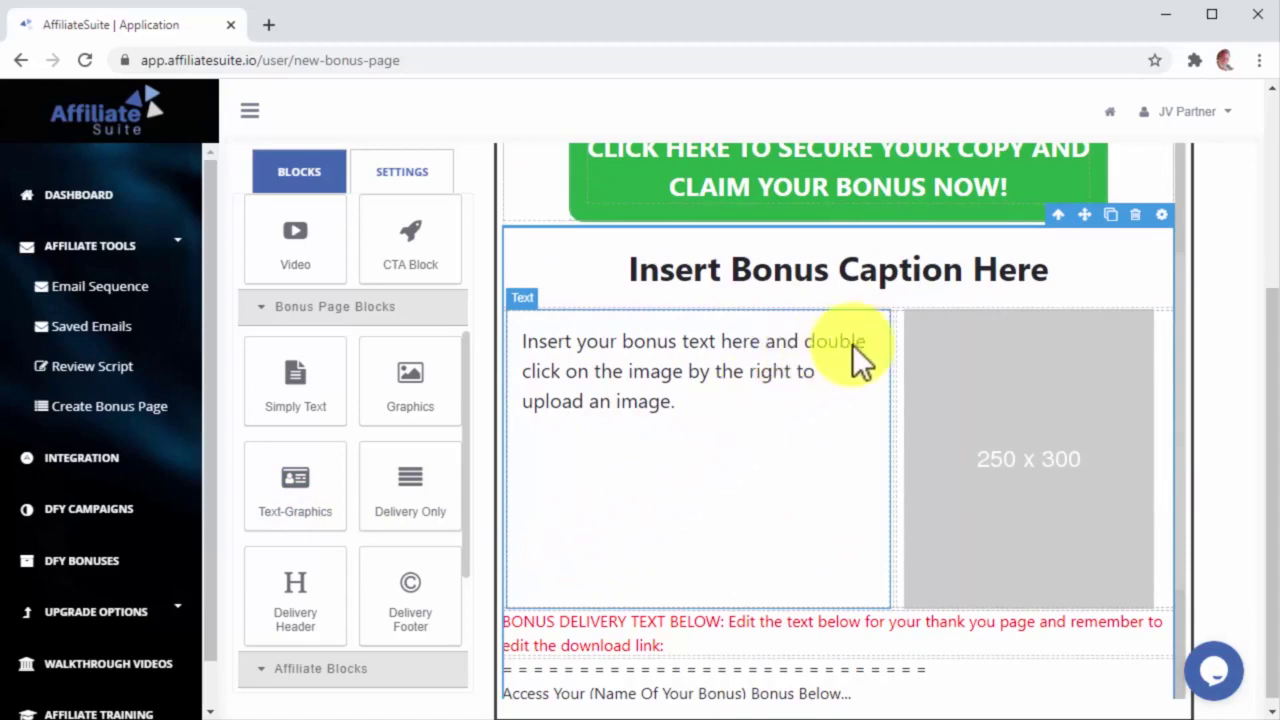
pyautogui.click(1037, 272)
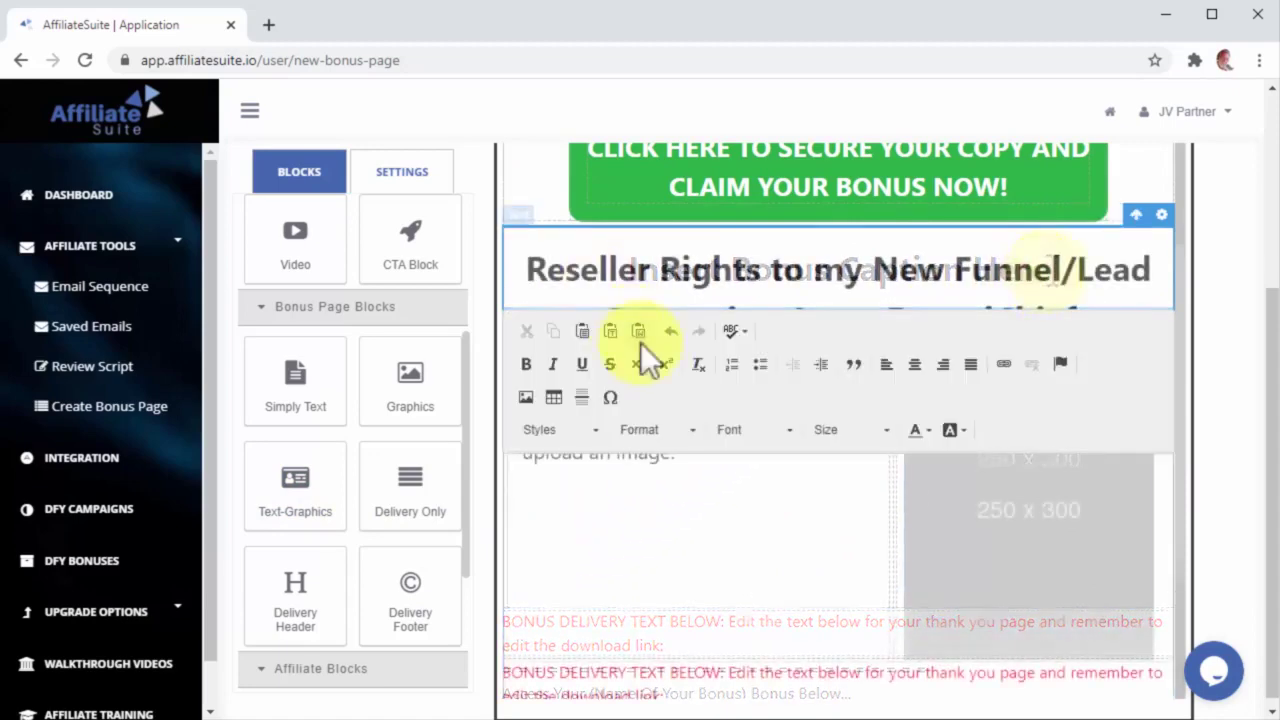
pyautogui.click(737, 527)
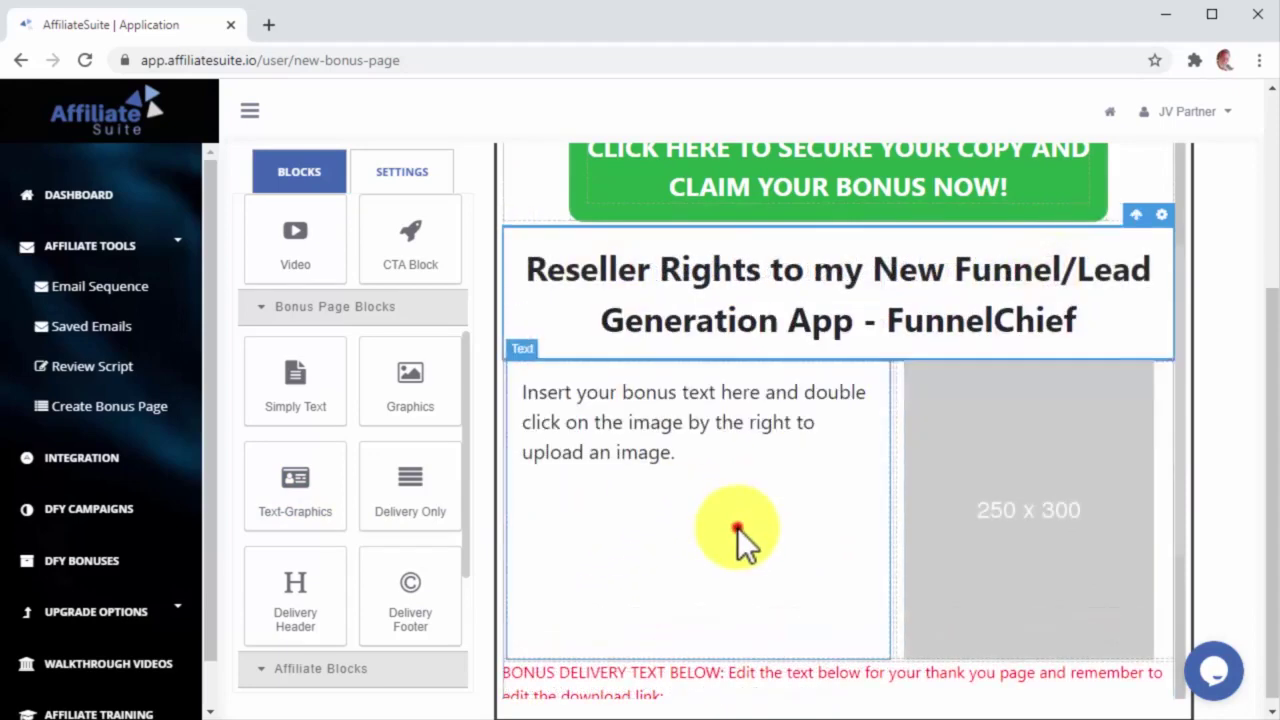
pyautogui.click(701, 470)
pyautogui.moveTo(704, 470); pyautogui.dragTo(509, 394)
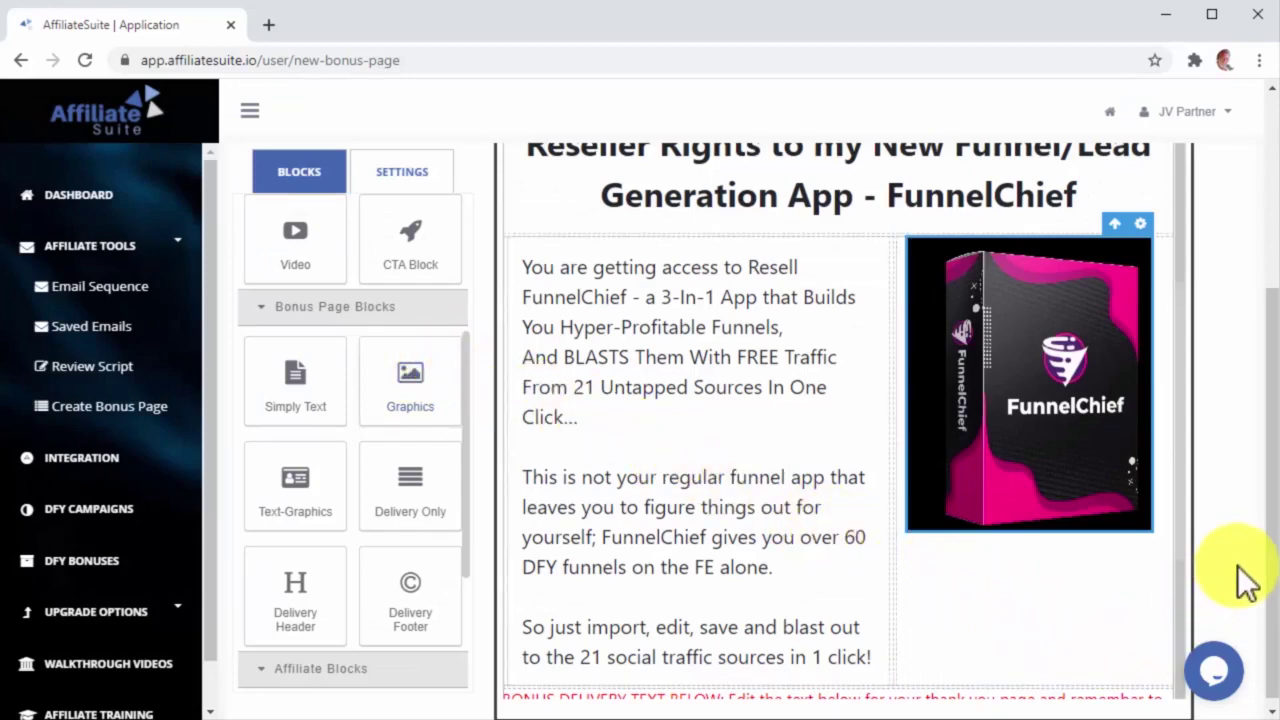
# Step: Replace '(Name Of Your Bonus)' in the delivery text with FunnelChief
pyautogui.click(1175, 500)
pyautogui.scroll(-3, 1177, 512)
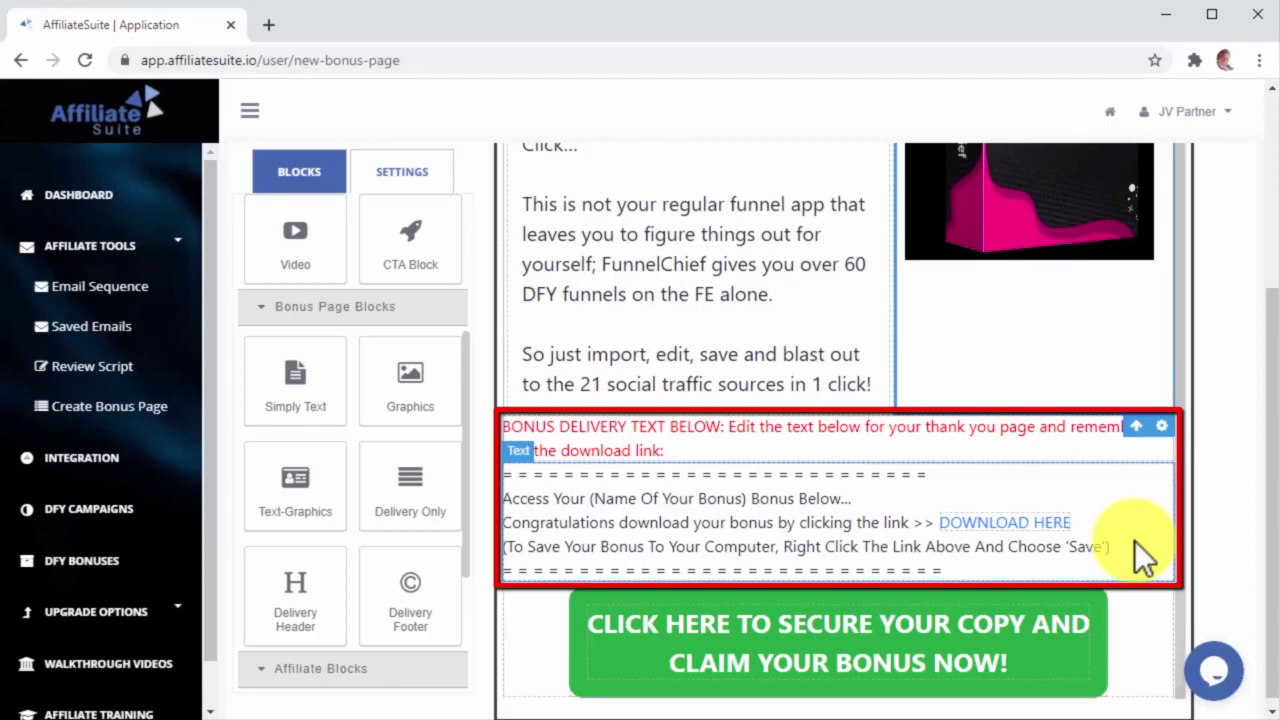
pyautogui.moveTo(746, 498); pyautogui.dragTo(594, 498)
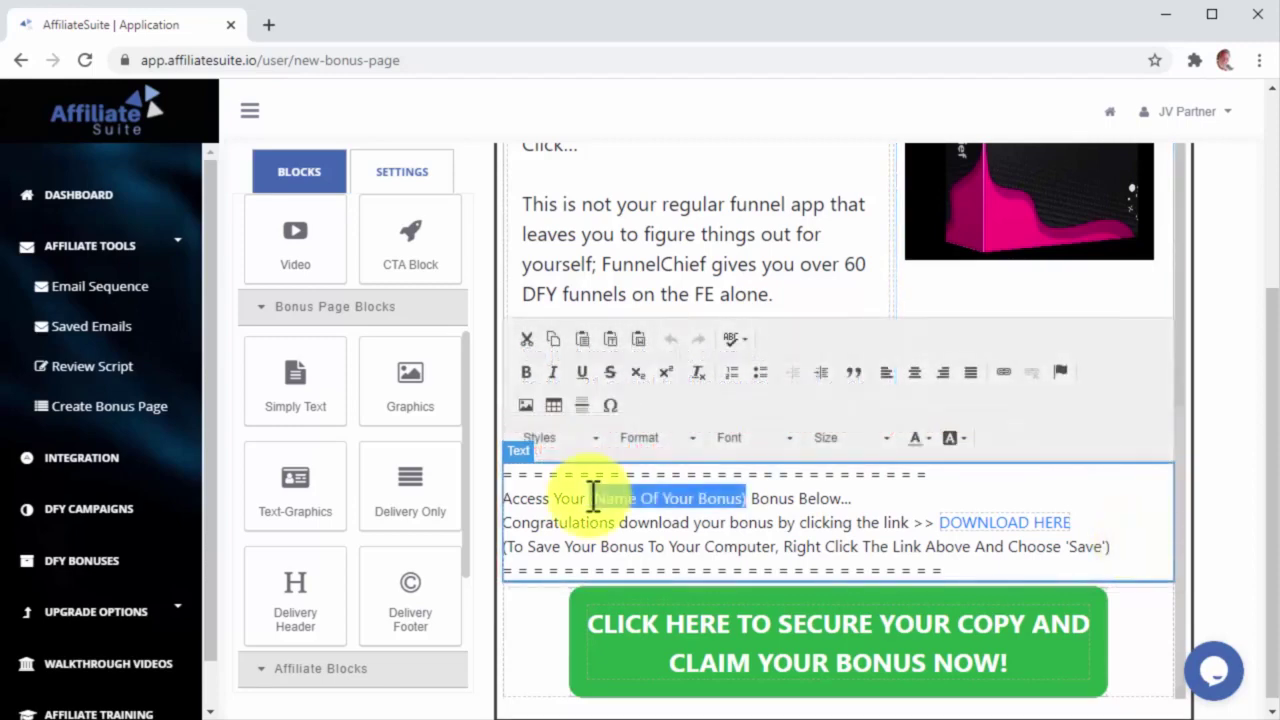
pyautogui.press('BackSpace')
pyautogui.write('FunnelChief')
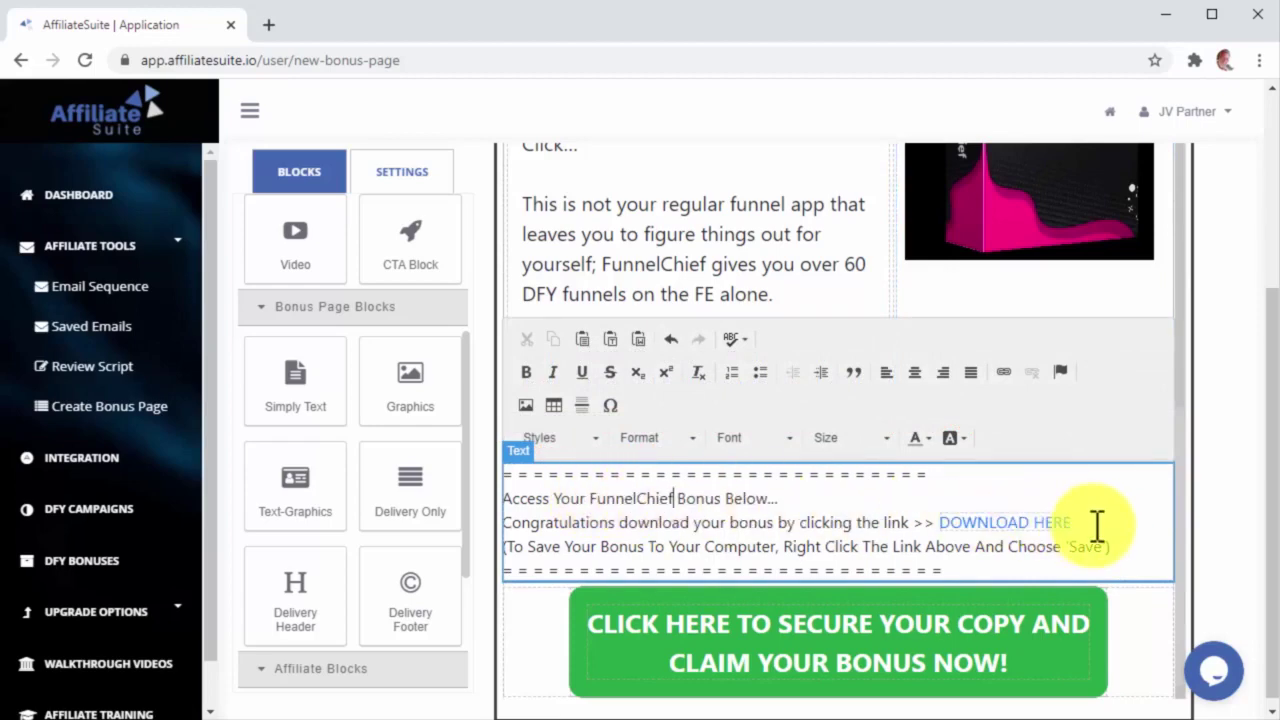
# Step: Open the link settings for the DOWNLOAD HERE text, choose a link type, and dismiss them
pyautogui.moveTo(1072, 522); pyautogui.dragTo(944, 522)
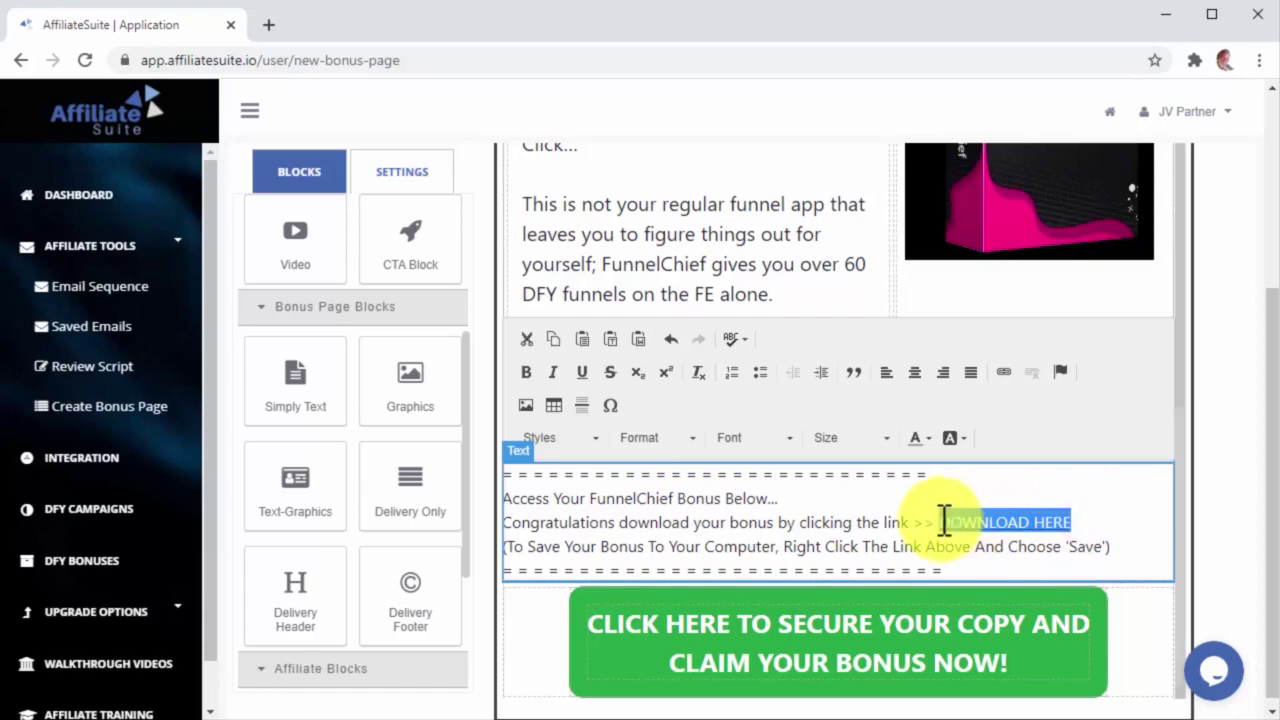
pyautogui.click(1003, 372)
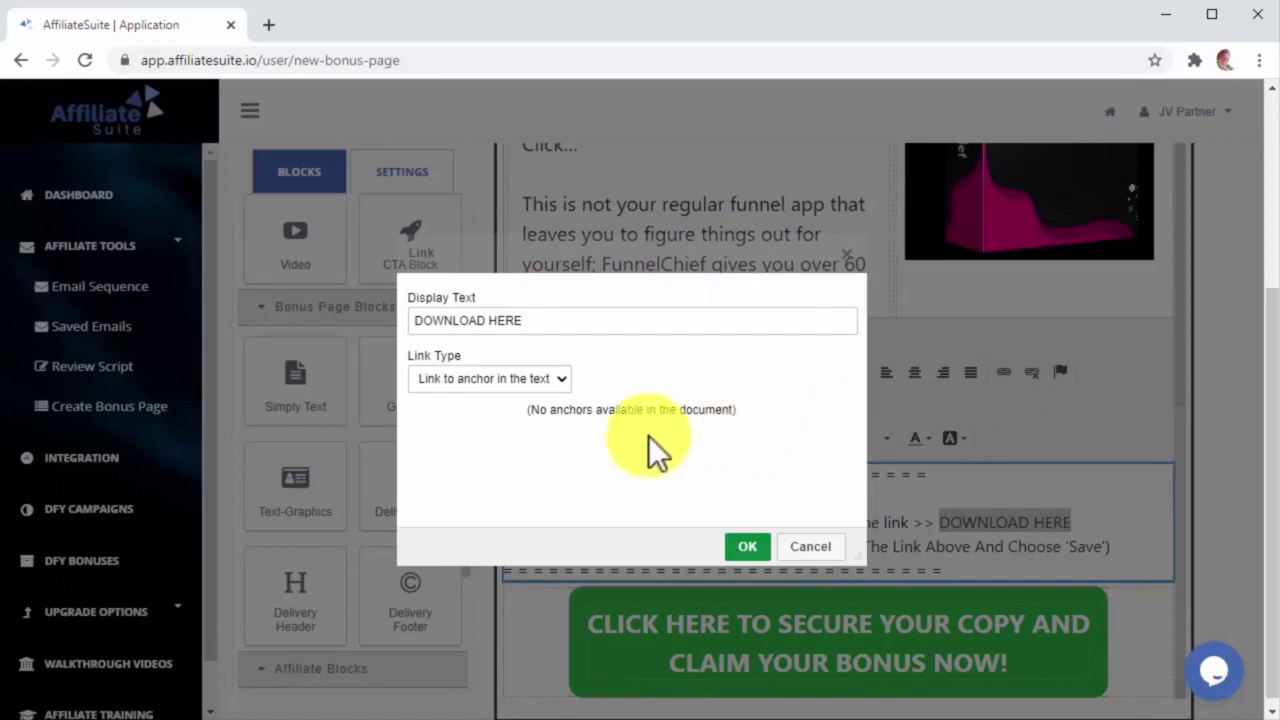
pyautogui.click(540, 378)
pyautogui.press('Escape')
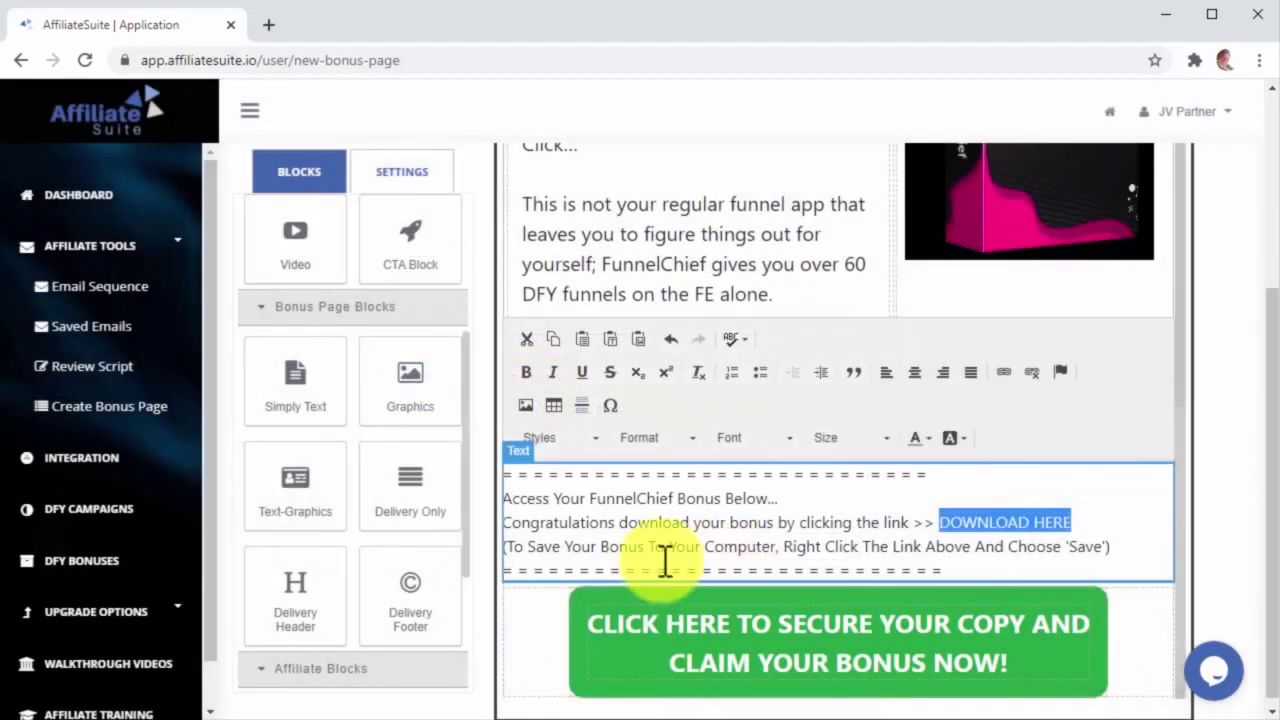
pyautogui.click(300, 573)
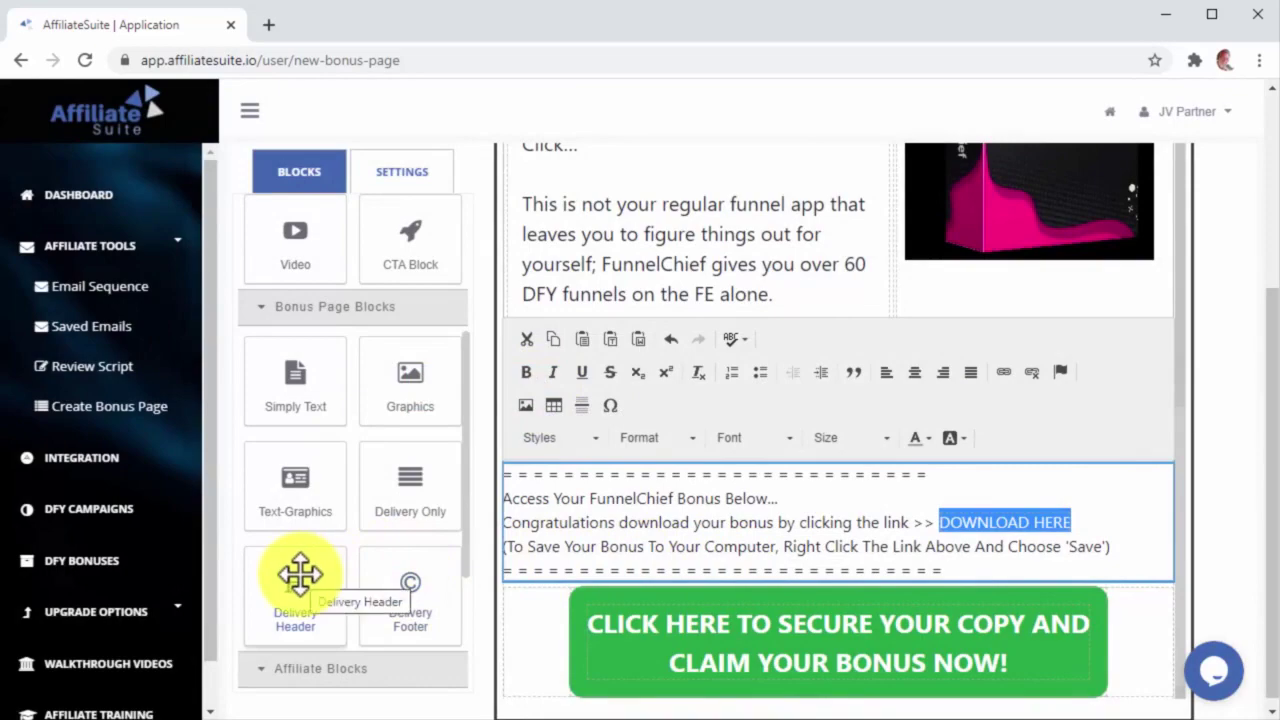
# Step: Place a Delivery Header at the top of the page and retype it as CONGRATULATIONS!
pyautogui.moveTo(358, 639); pyautogui.dragTo(577, 313)
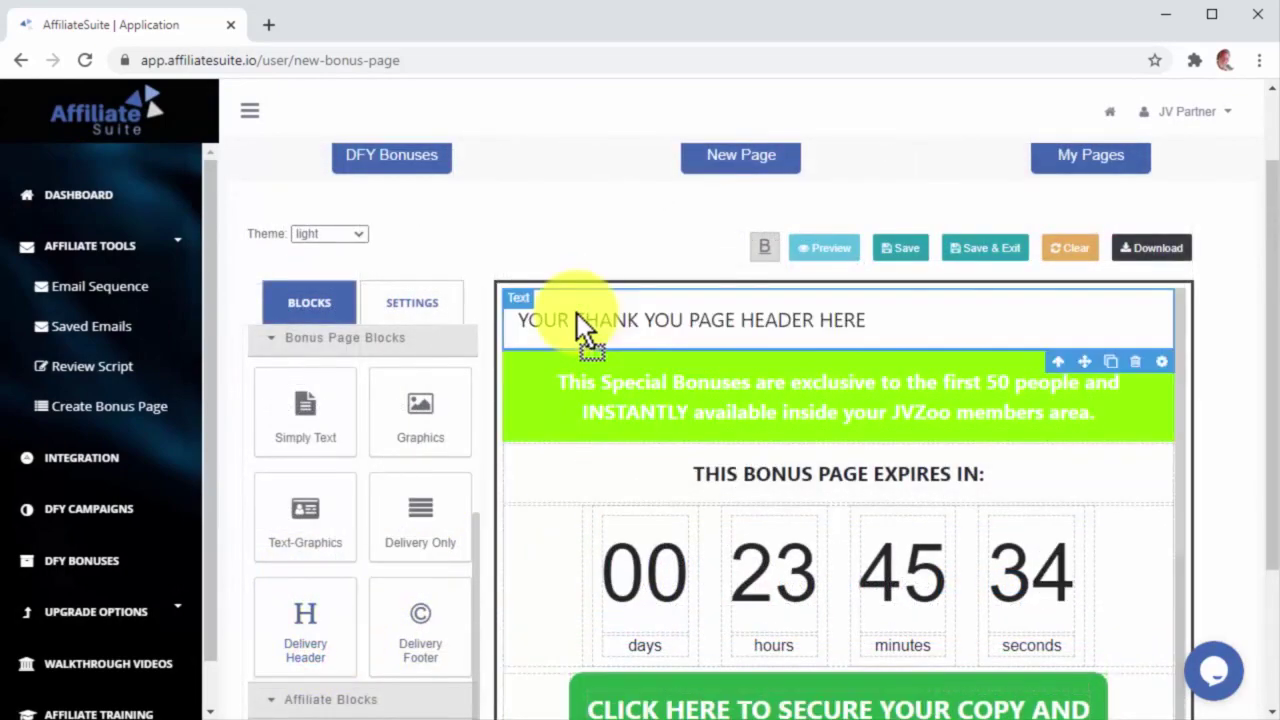
pyautogui.tripleClick(860, 321)
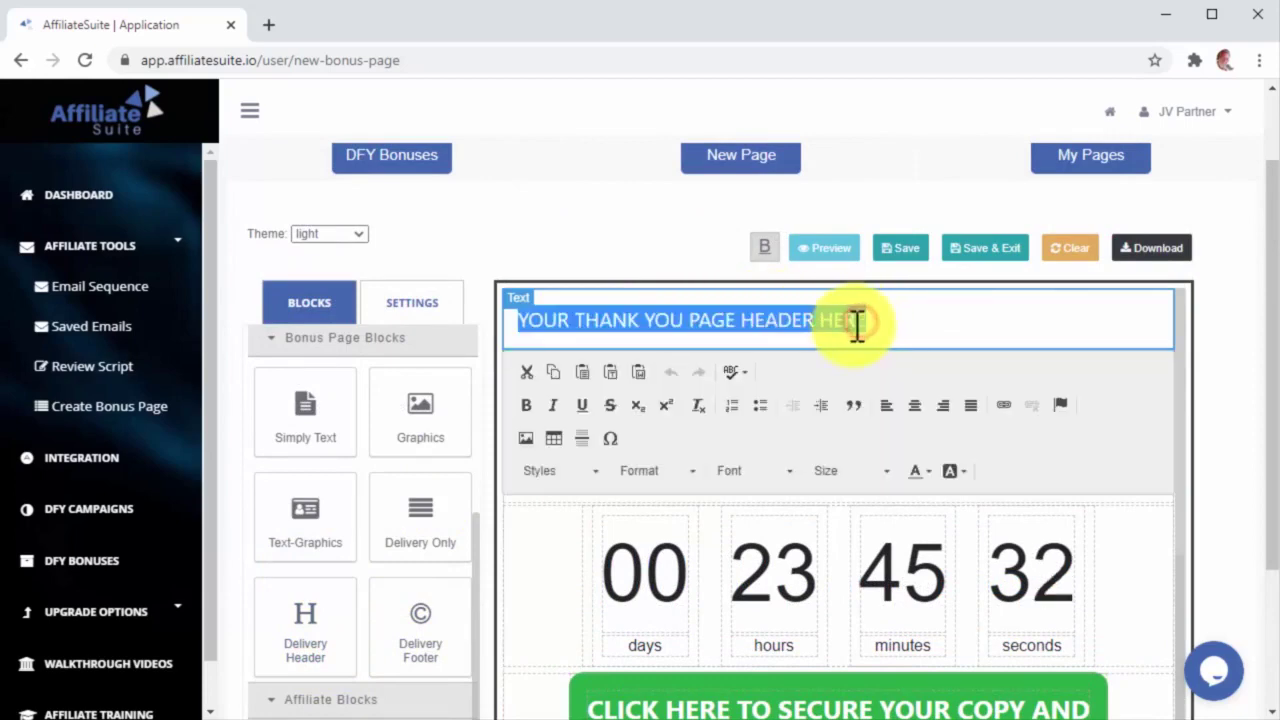
pyautogui.press('BackSpace')
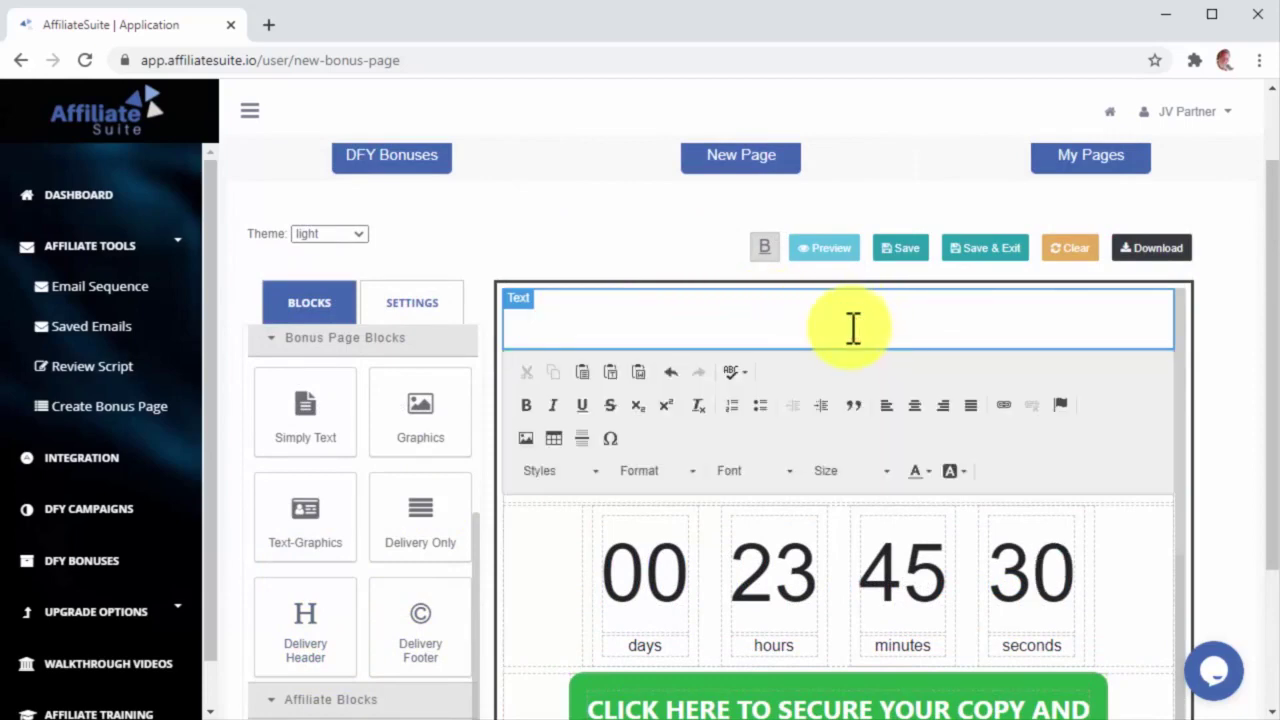
pyautogui.write('CONGRATULATIONS!')
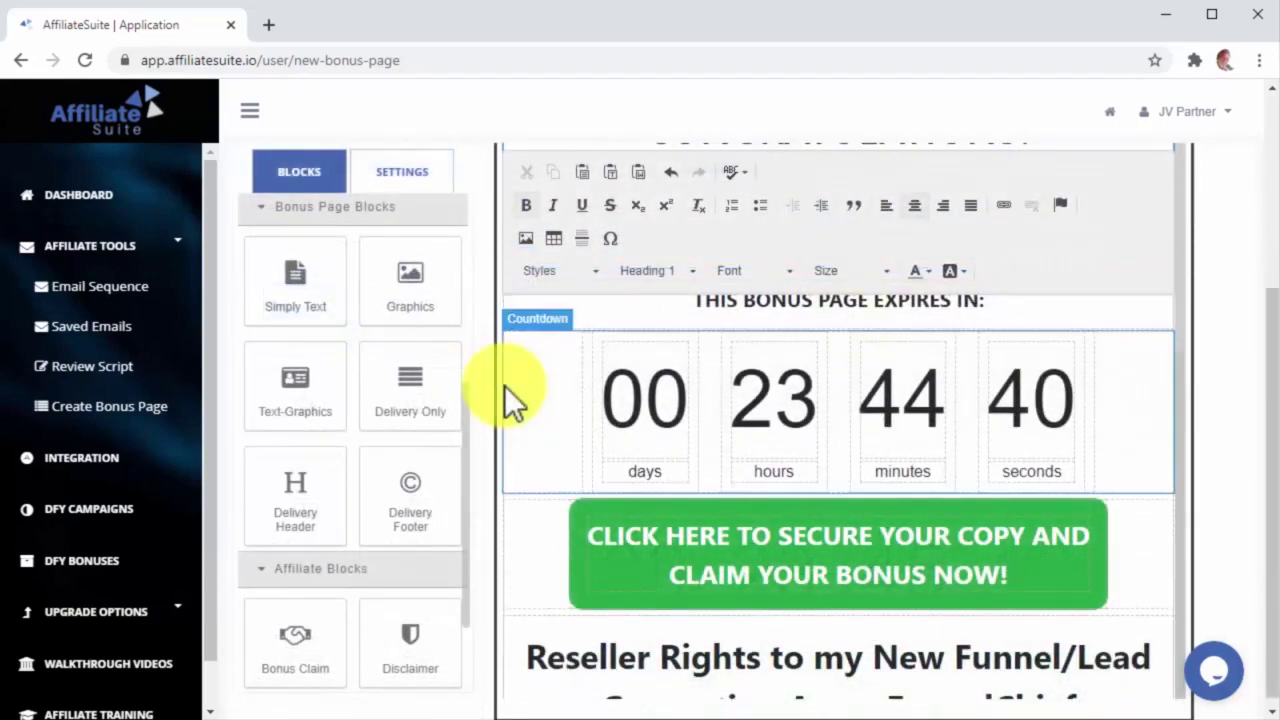
# Step: Add a Delivery Footer at the bottom and clear its placeholder text for the thank-you message
pyautogui.scroll(-9, 505, 395)
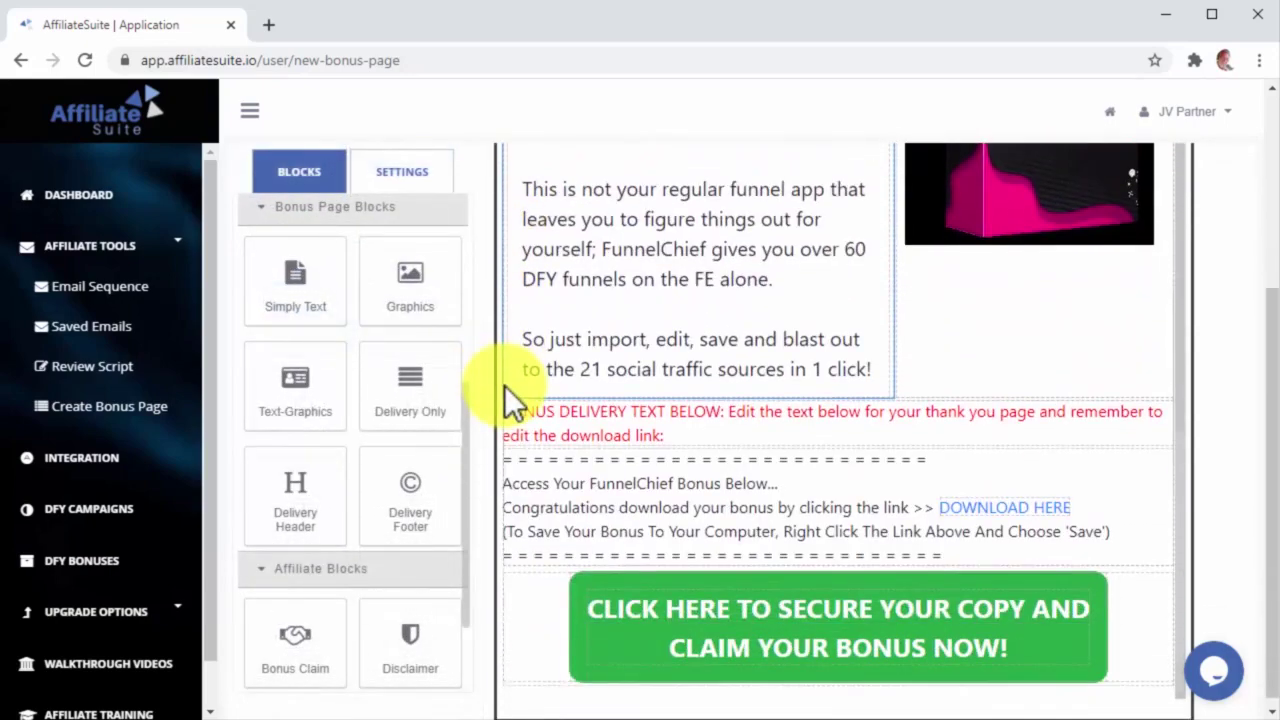
pyautogui.moveTo(412, 478); pyautogui.dragTo(556, 658)
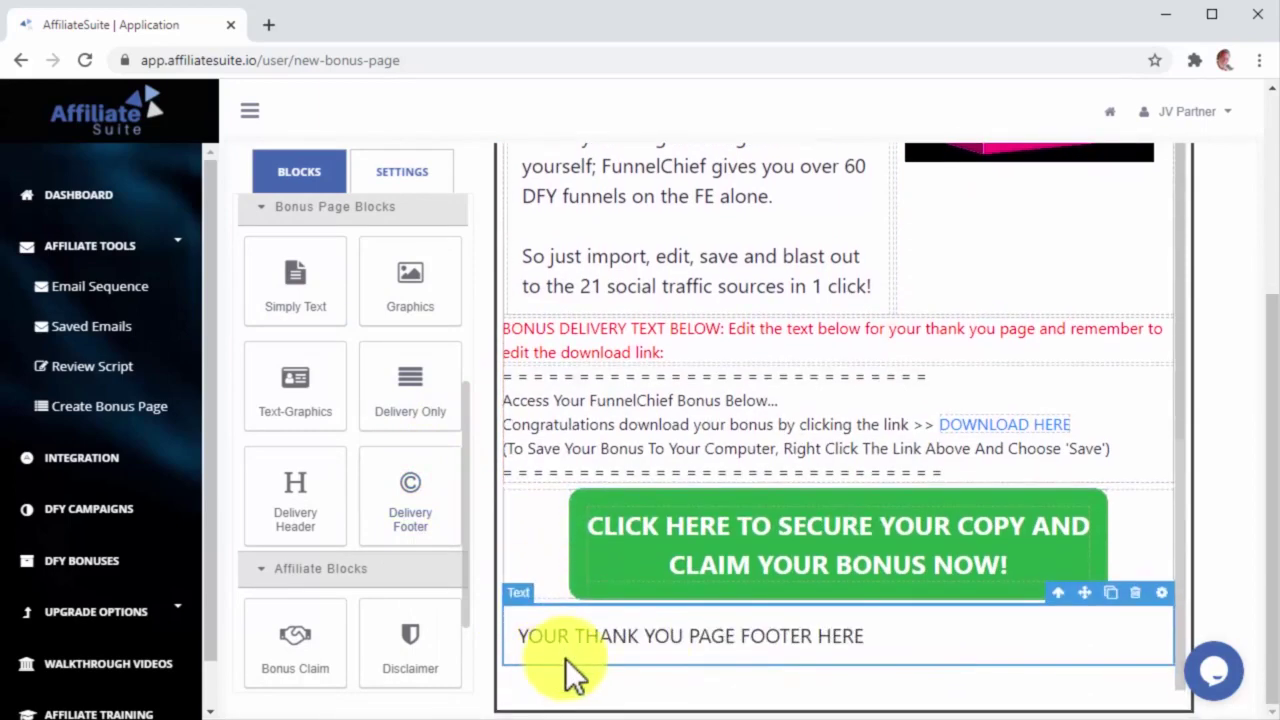
pyautogui.click(858, 638)
pyautogui.click(877, 637)
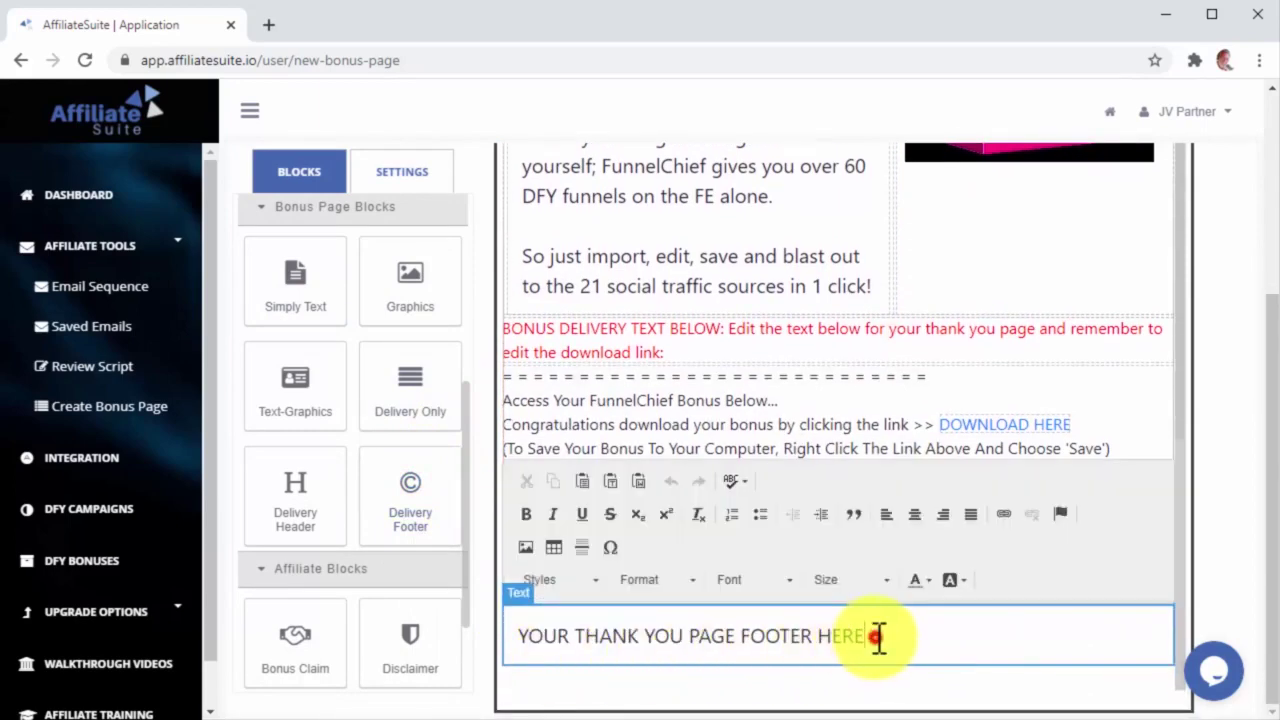
pyautogui.press('BackSpace')
pyautogui.press('BackSpace')
pyautogui.press('BackSpace')
pyautogui.press('BackSpace')
pyautogui.press('BackSpace')
pyautogui.press('BackSpace')
pyautogui.press('BackSpace')
pyautogui.press('BackSpace')
pyautogui.press('BackSpace')
pyautogui.press('BackSpace')
pyautogui.press('BackSpace')
pyautogui.press('BackSpace')
pyautogui.press('BackSpace')
pyautogui.press('BackSpace')
pyautogui.press('BackSpace')
pyautogui.press('BackSpace')
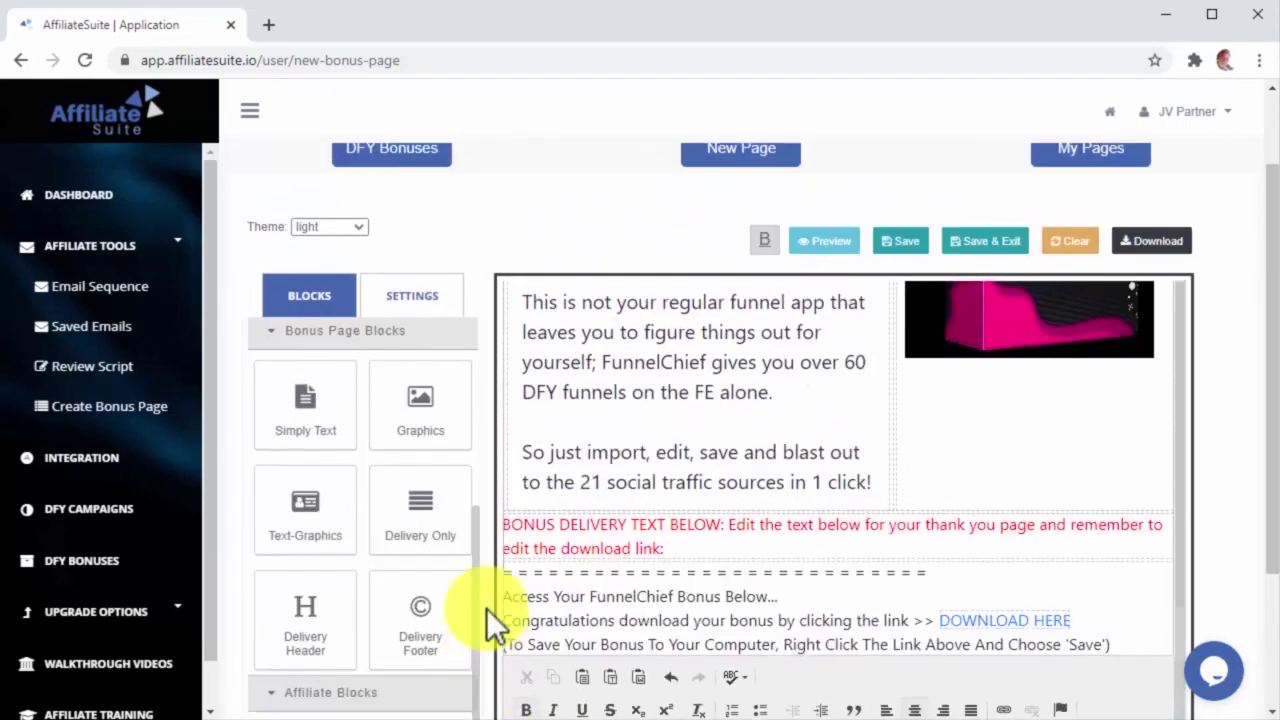
# Step: Open Page Settings and name the bonus page 'Your Exclusive Storey Bonus'
pyautogui.scroll(1, 486, 608)
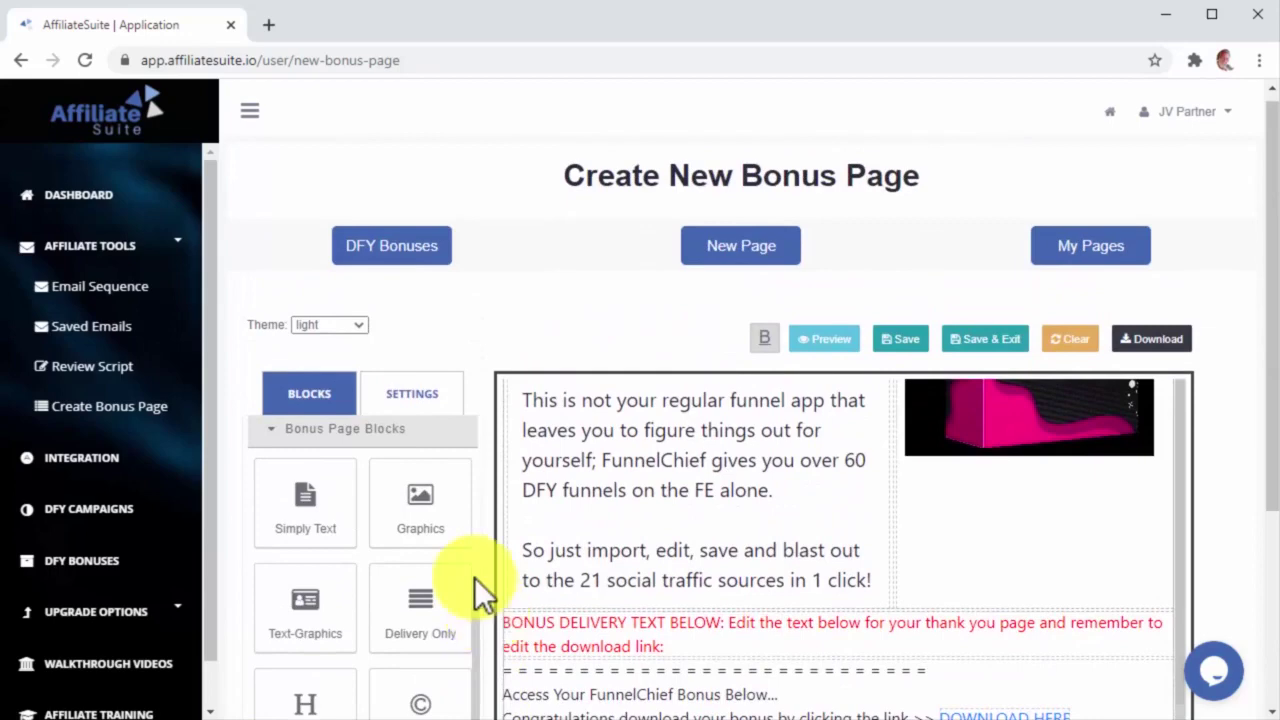
pyautogui.click(419, 400)
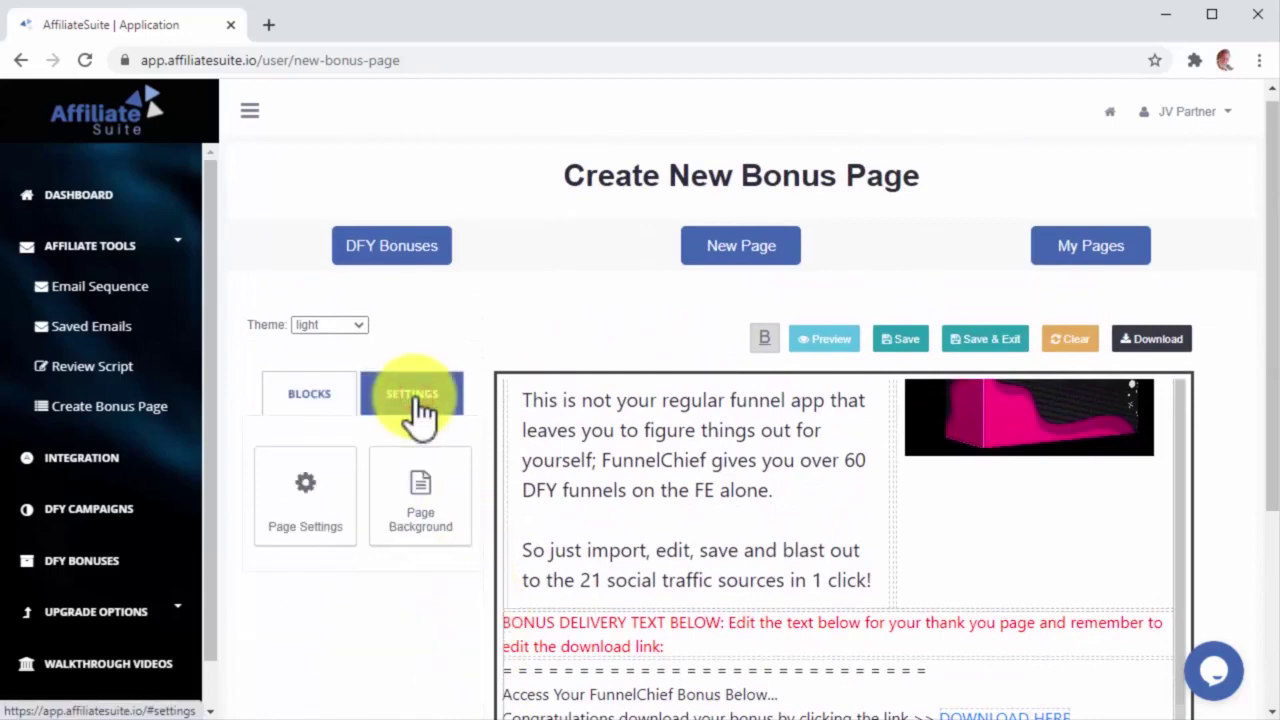
pyautogui.click(338, 524)
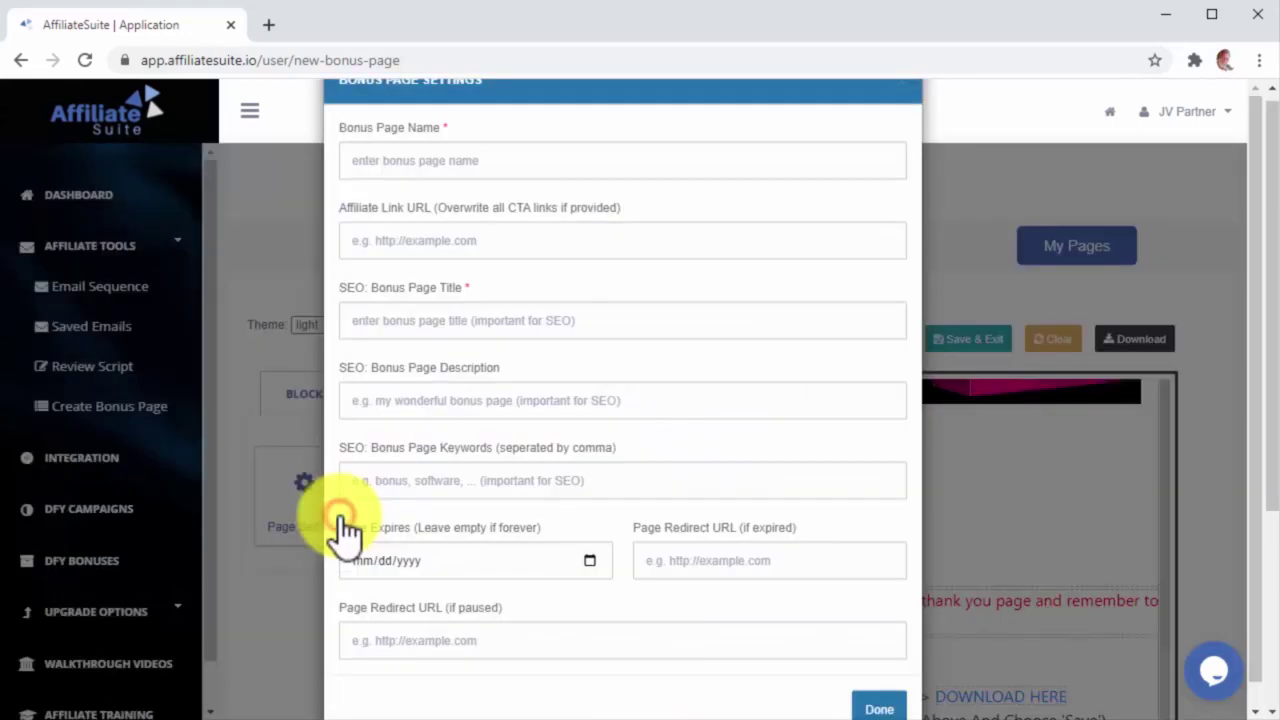
pyautogui.click(446, 166)
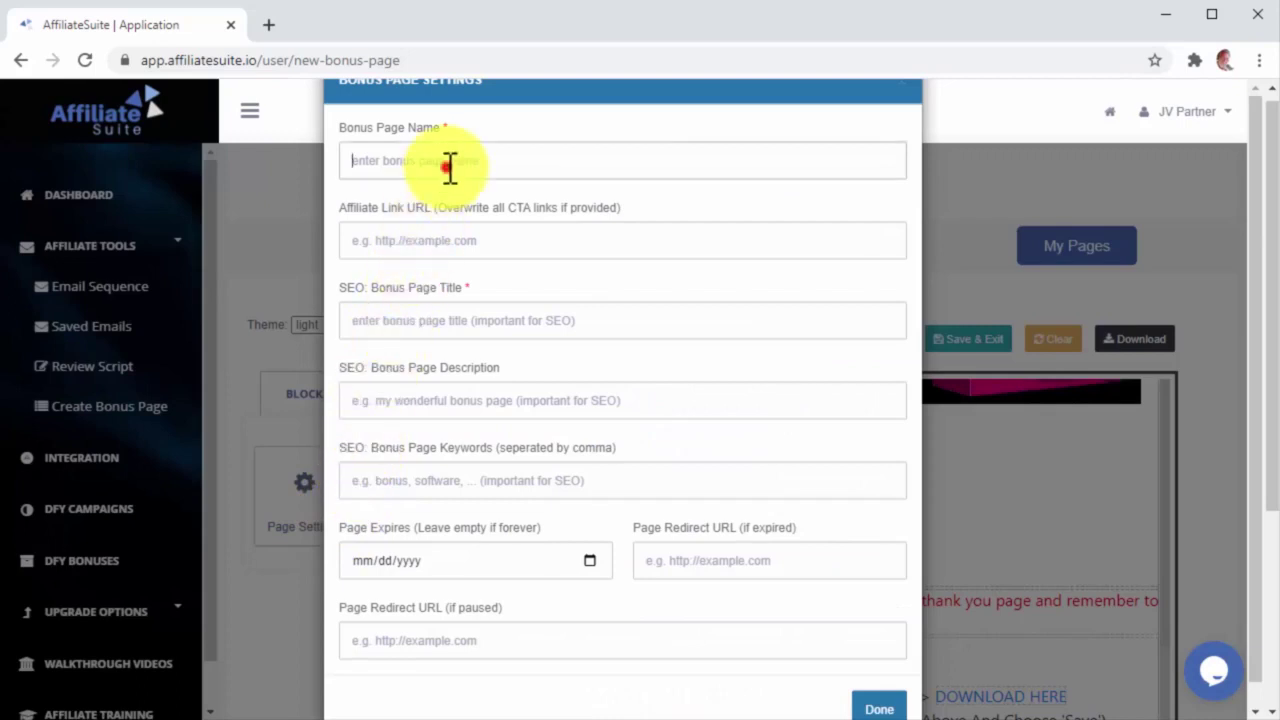
pyautogui.write('Your Exclusive Storey Bonus')
# Step: Paste the affiliate link, set the SEO title 'Your Exclsuive Affiliate Bonus', and confirm the settings
pyautogui.click(486, 242)
pyautogui.write('https://jvz6.com/c/907719/297531')
pyautogui.click(527, 322)
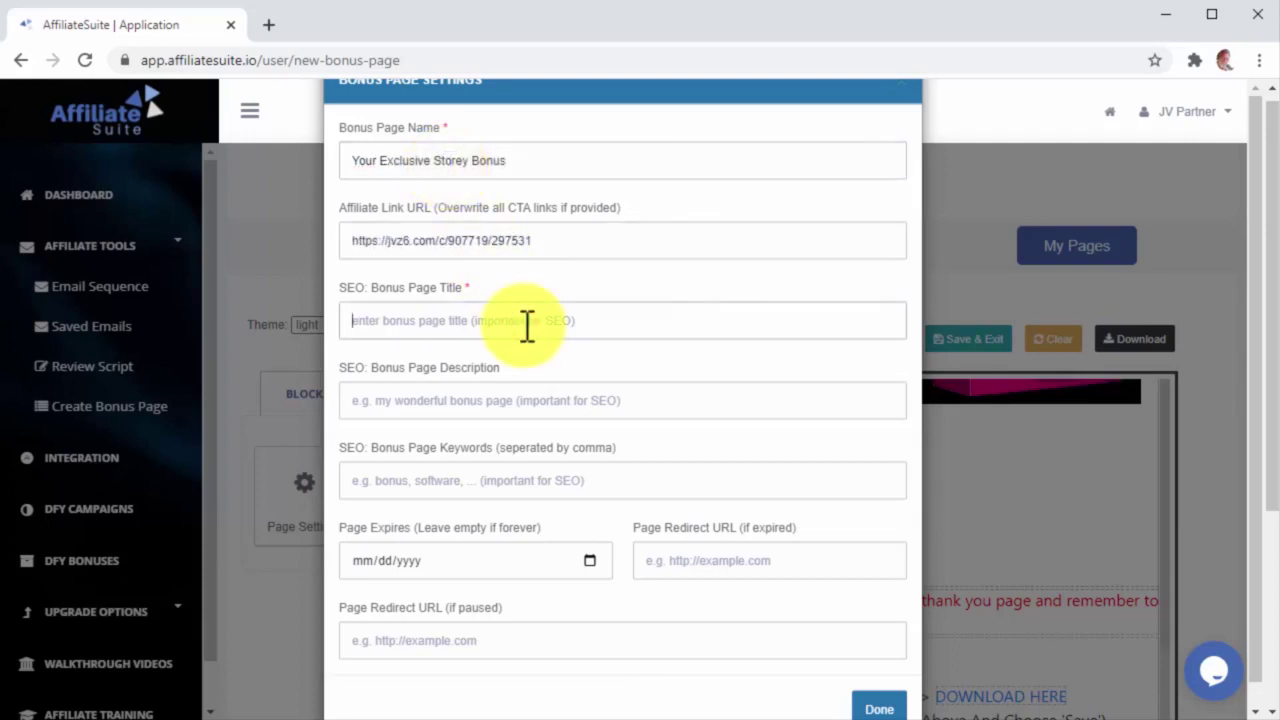
pyautogui.write('Your Excl')
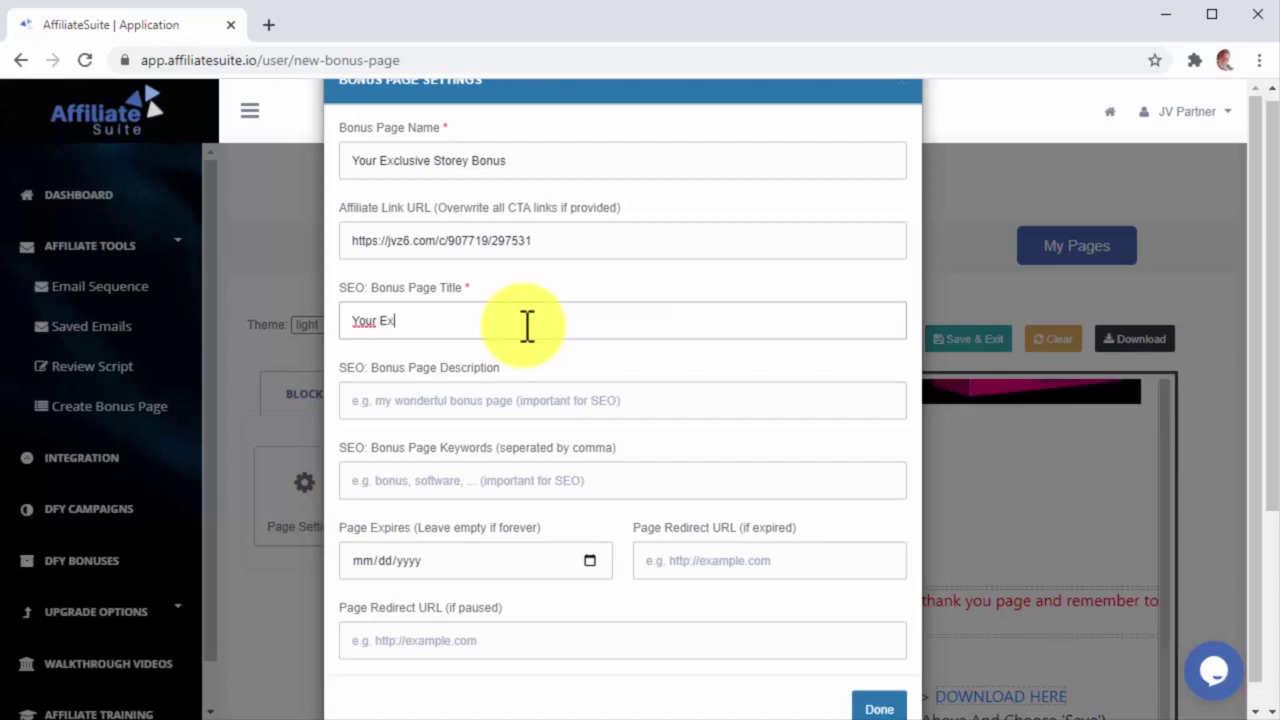
pyautogui.write('suive Affiliate Bonus - Storey')
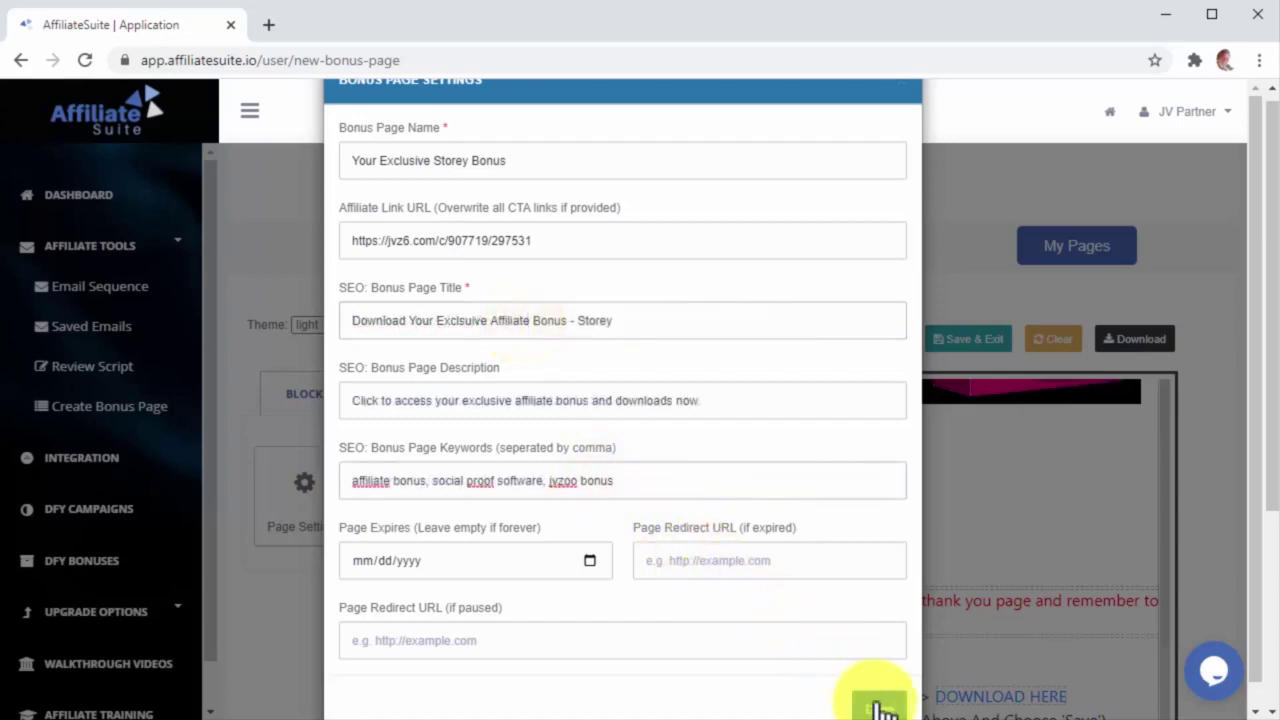
pyautogui.click(879, 708)
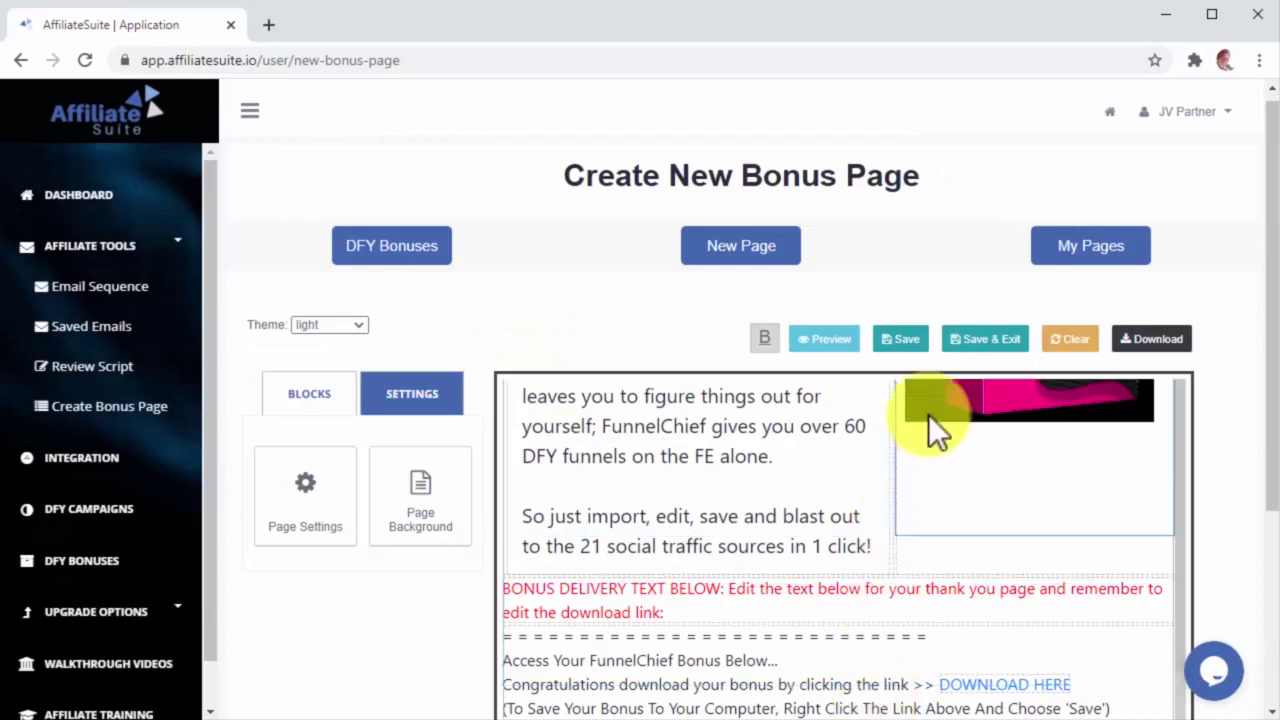
# Step: Save and exit the bonus page, copy its import code from the detail dialog, and close it
pyautogui.click(984, 342)
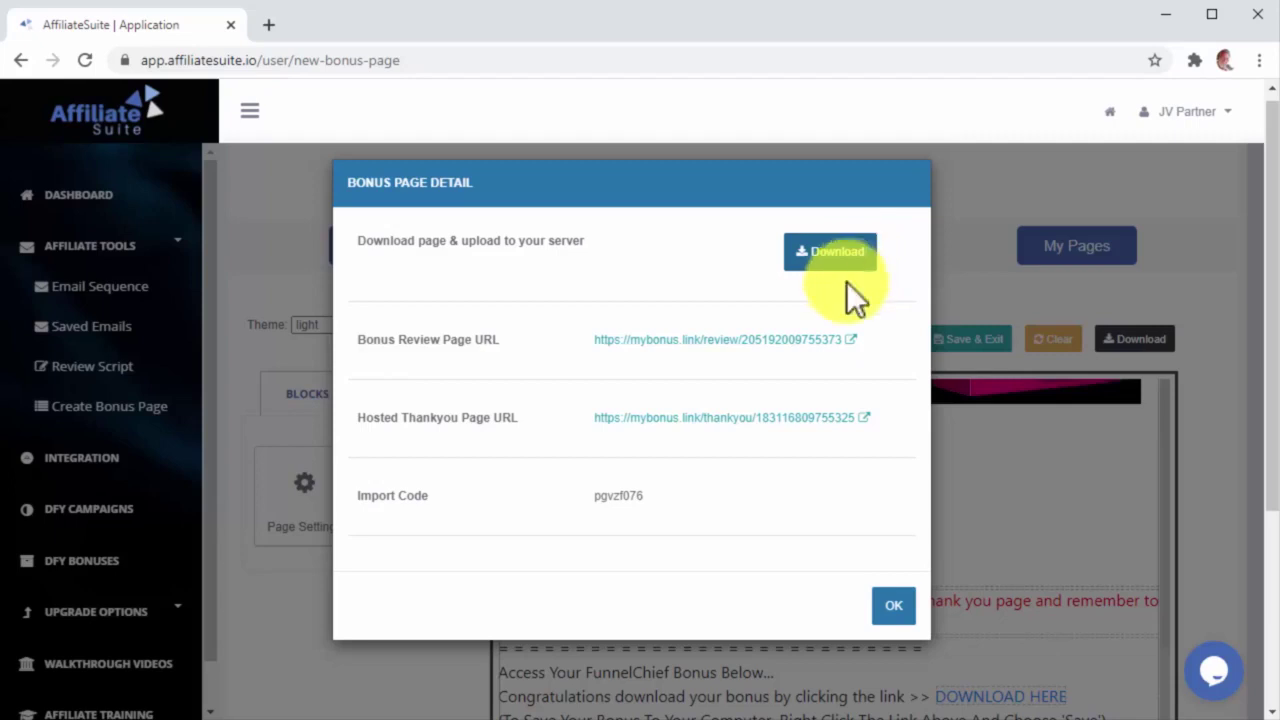
pyautogui.moveTo(691, 509); pyautogui.dragTo(594, 493)
pyautogui.rightClick(618, 497)
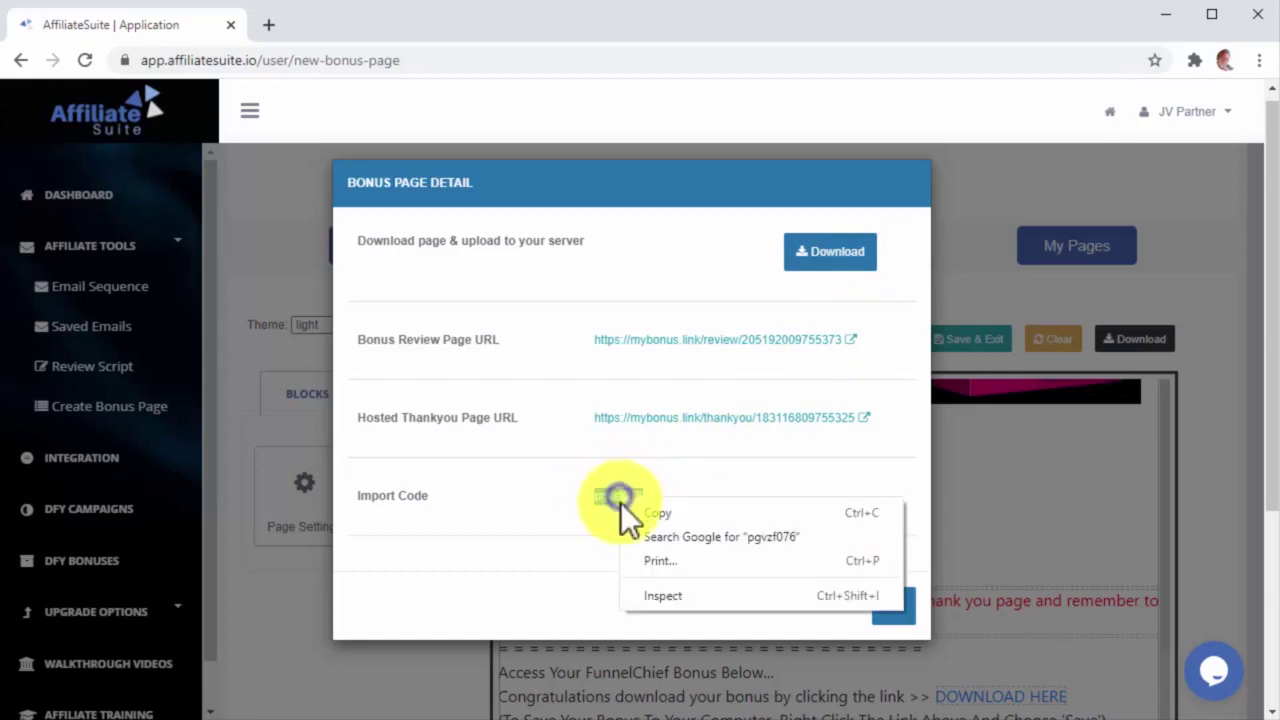
pyautogui.click(636, 514)
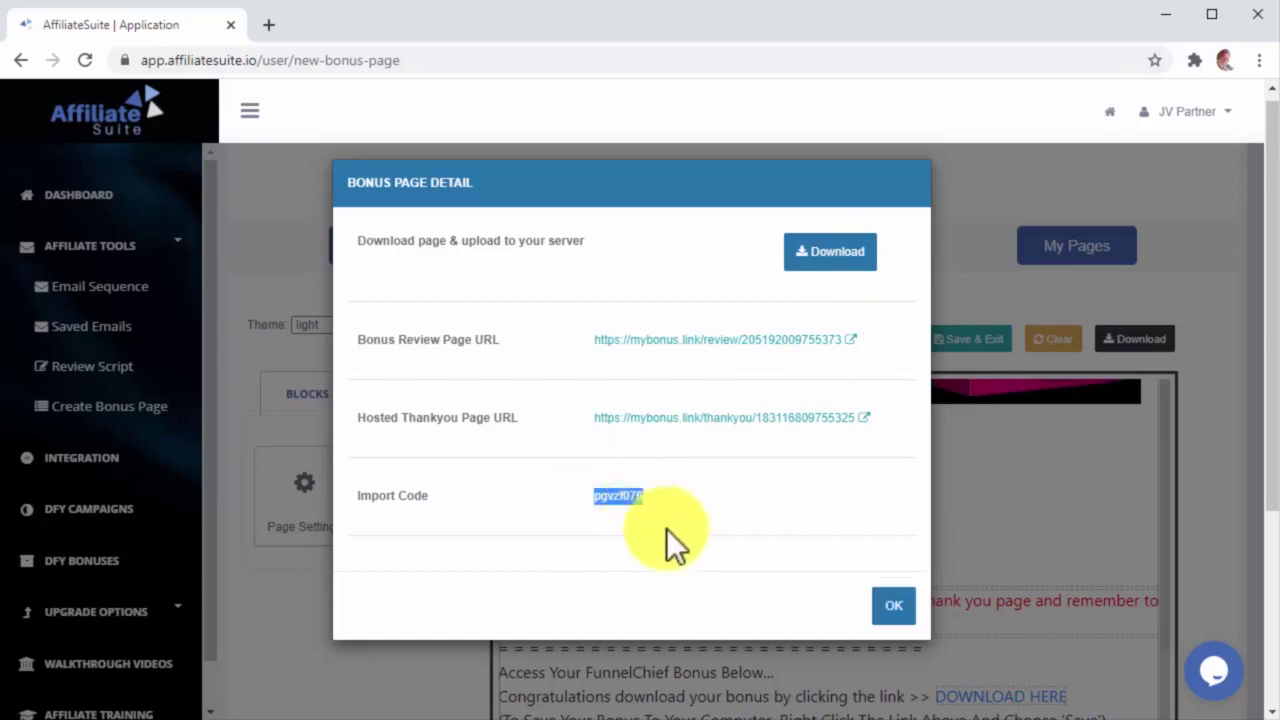
pyautogui.click(886, 606)
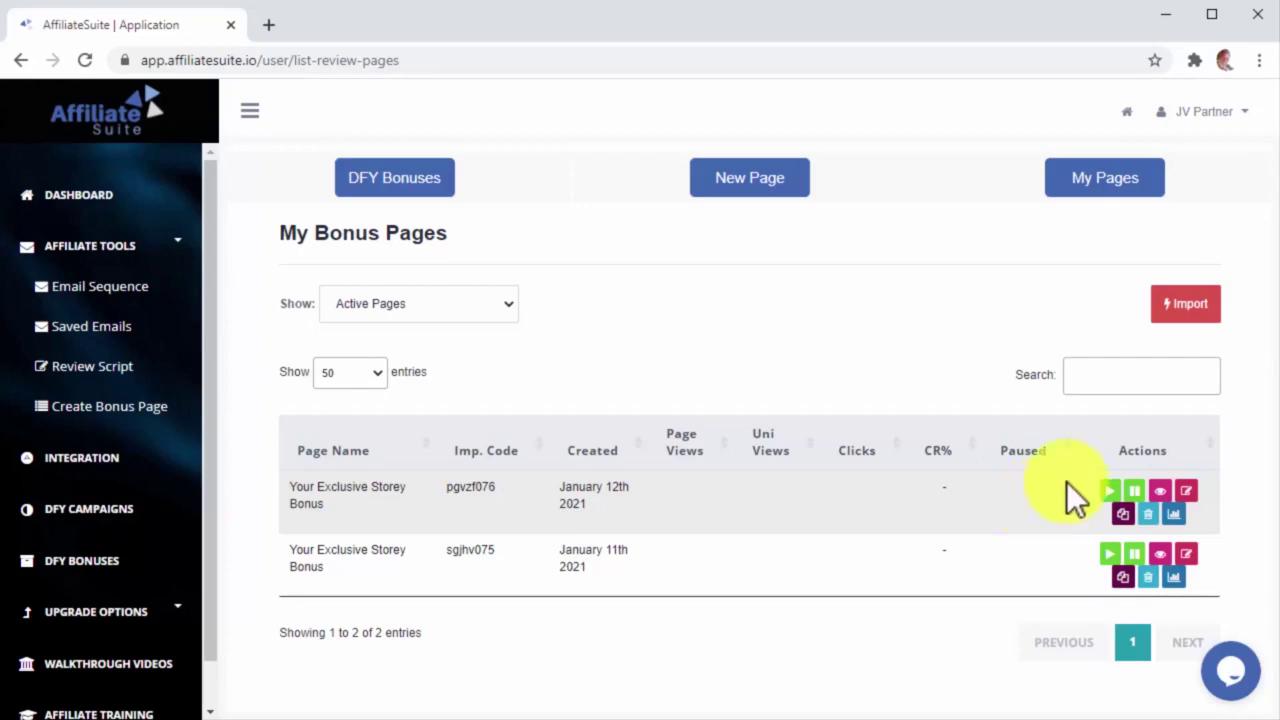
# Step: Paste the copied import code into the Import form and import the Storey bonus page
pyautogui.click(1198, 318)
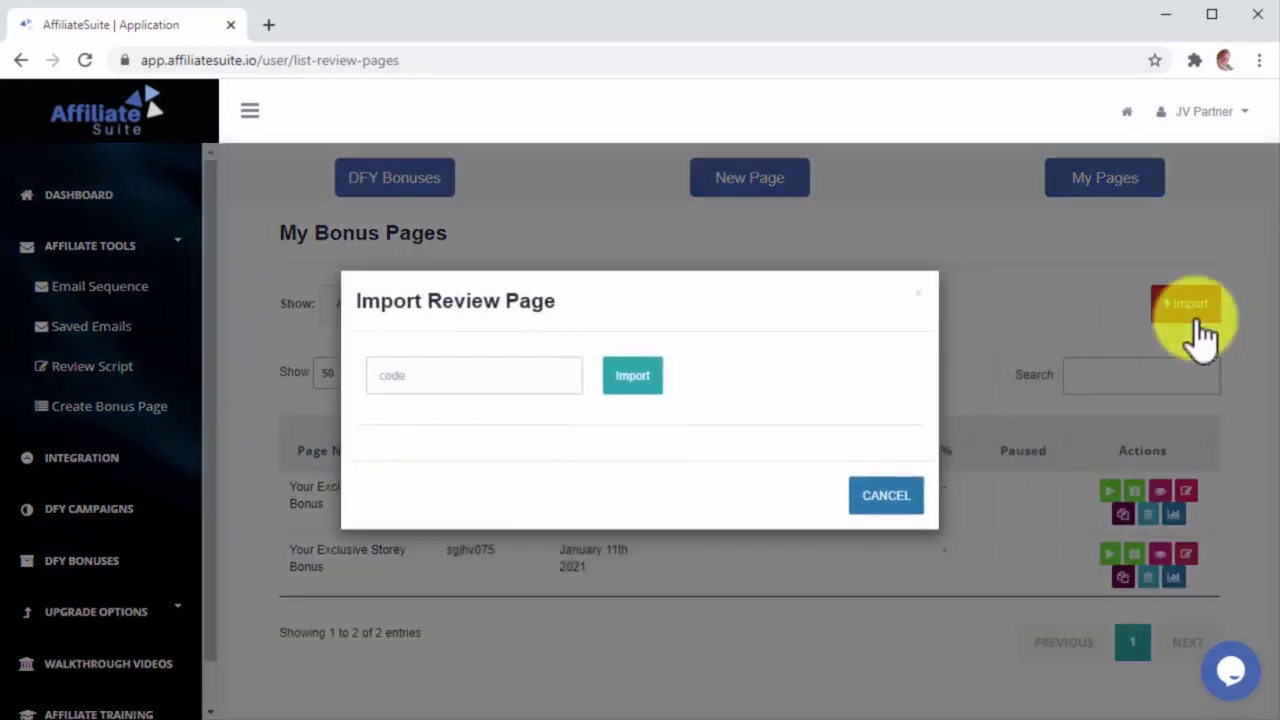
pyautogui.click(553, 380)
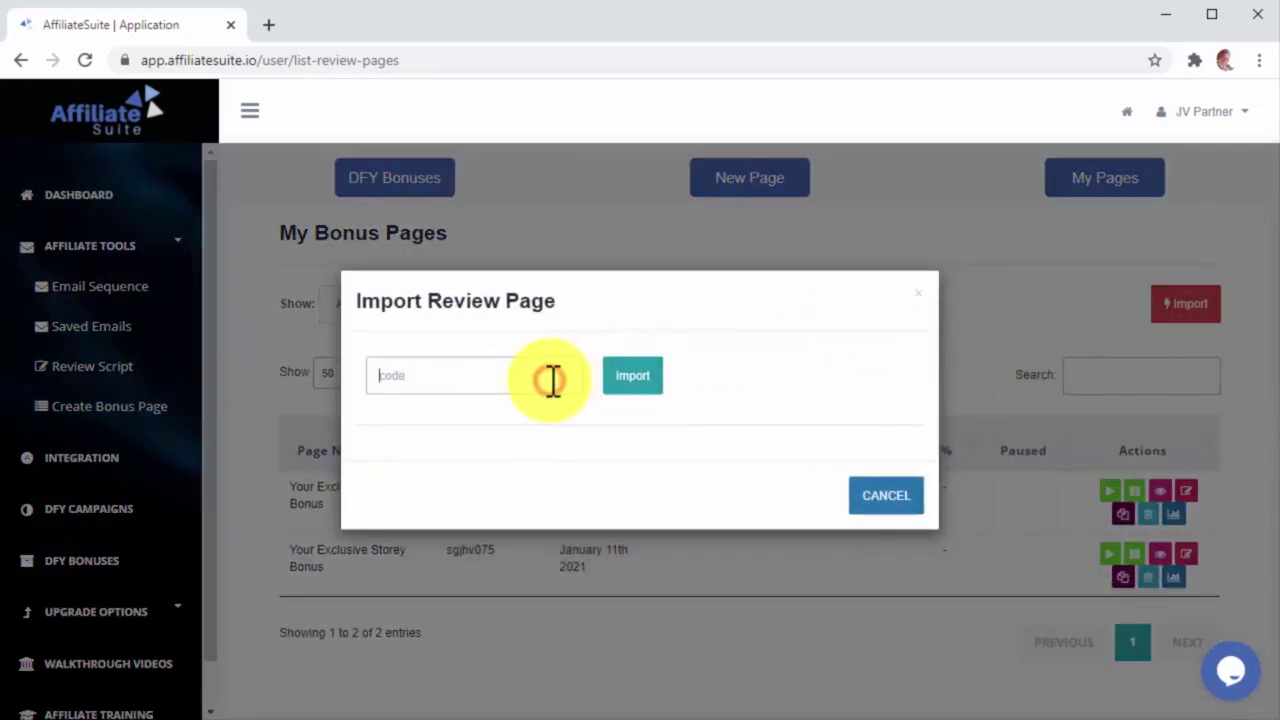
pyautogui.hotkey('ctrl', 'v')
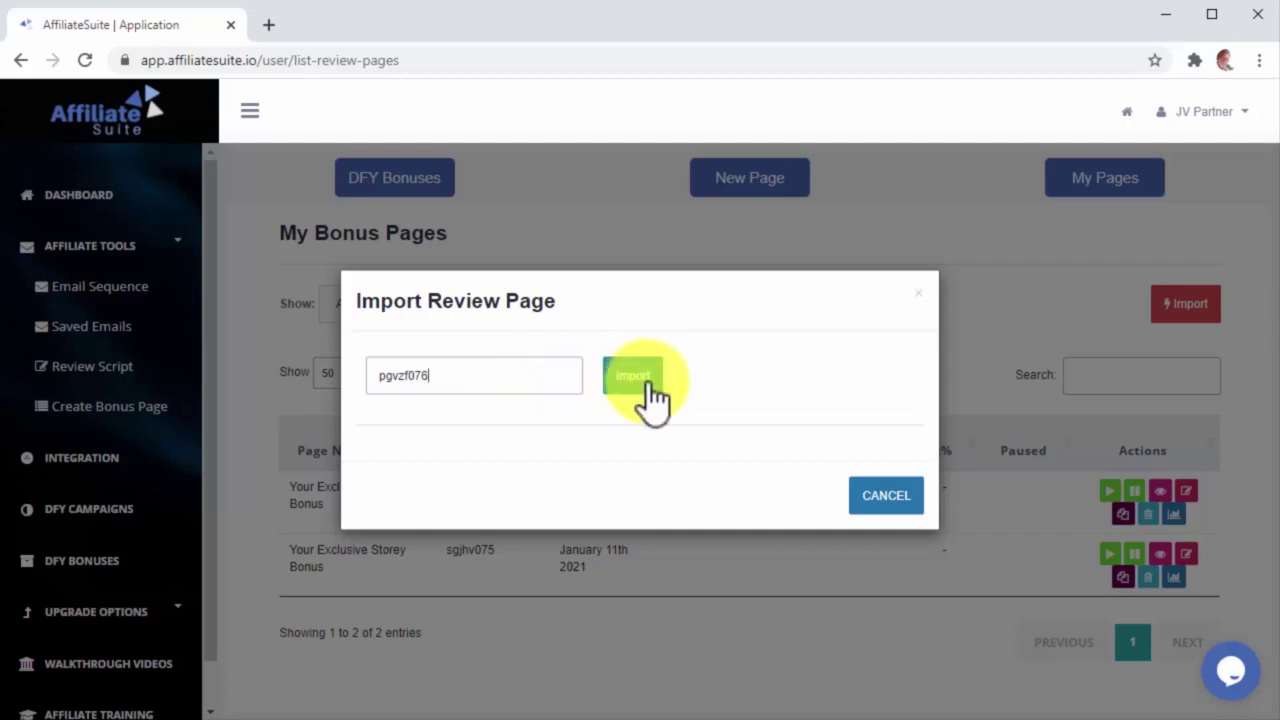
pyautogui.click(648, 380)
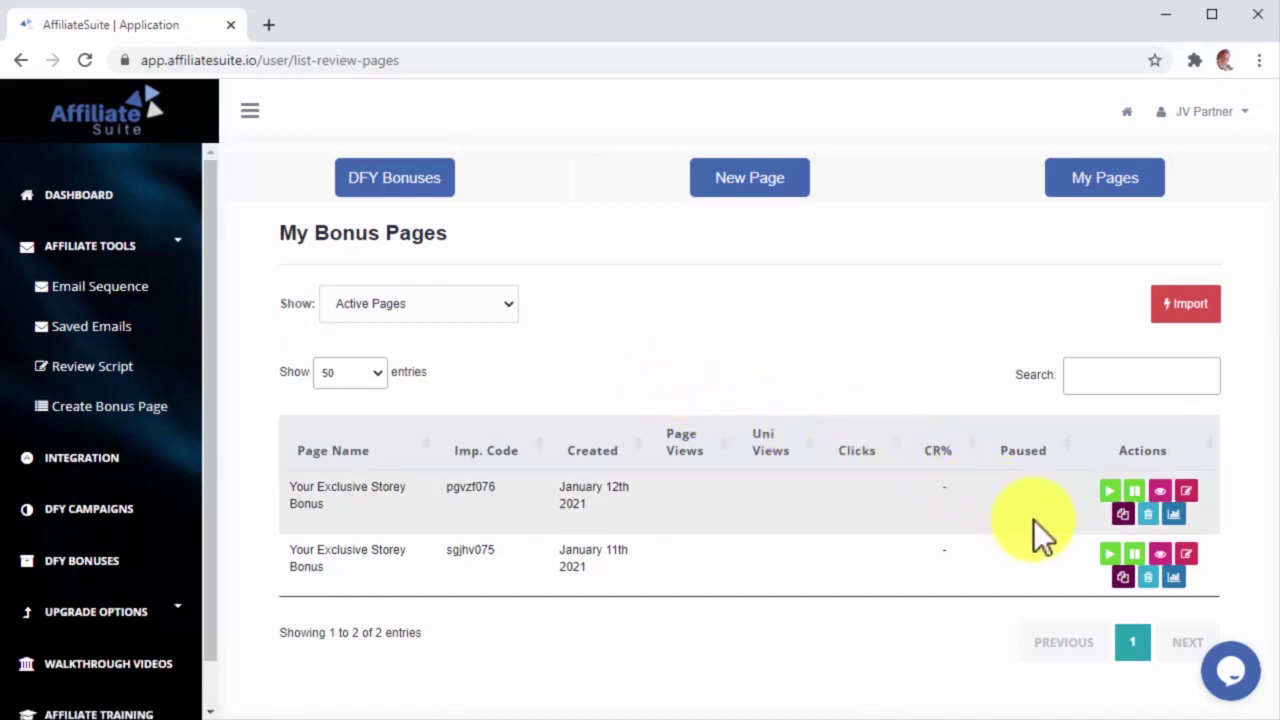
pyautogui.click(1175, 515)
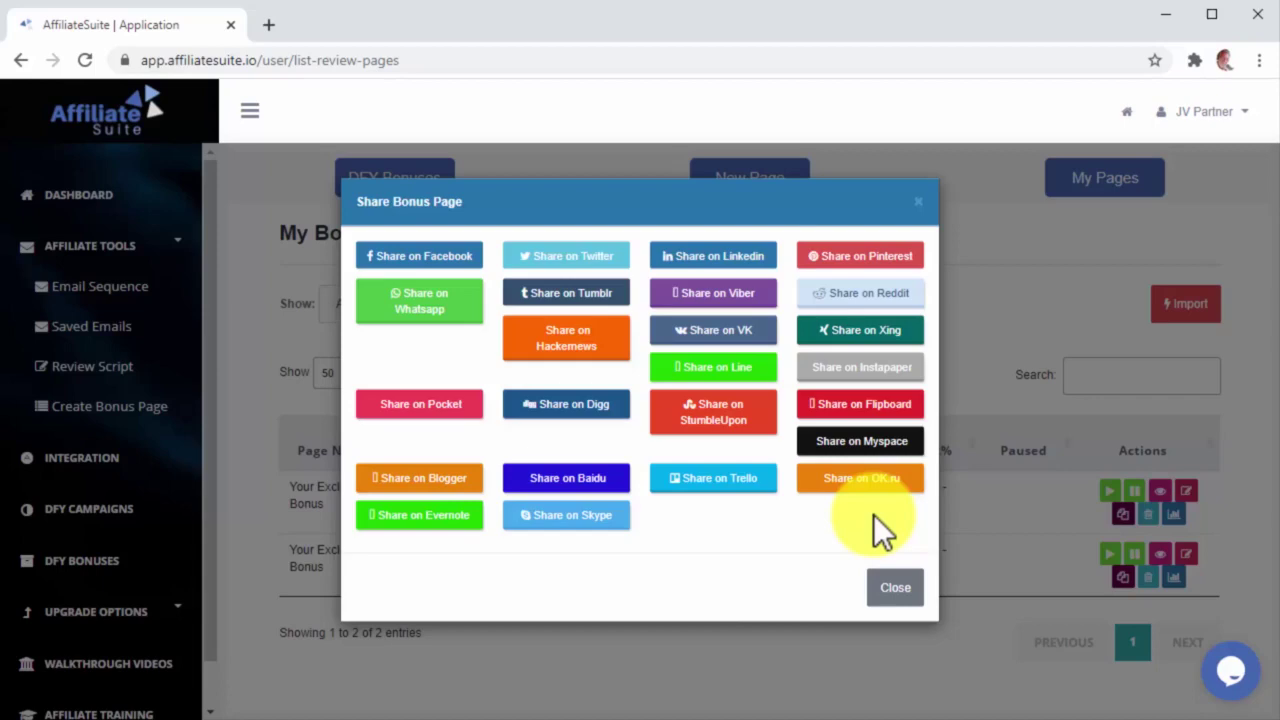
pyautogui.press('Escape')
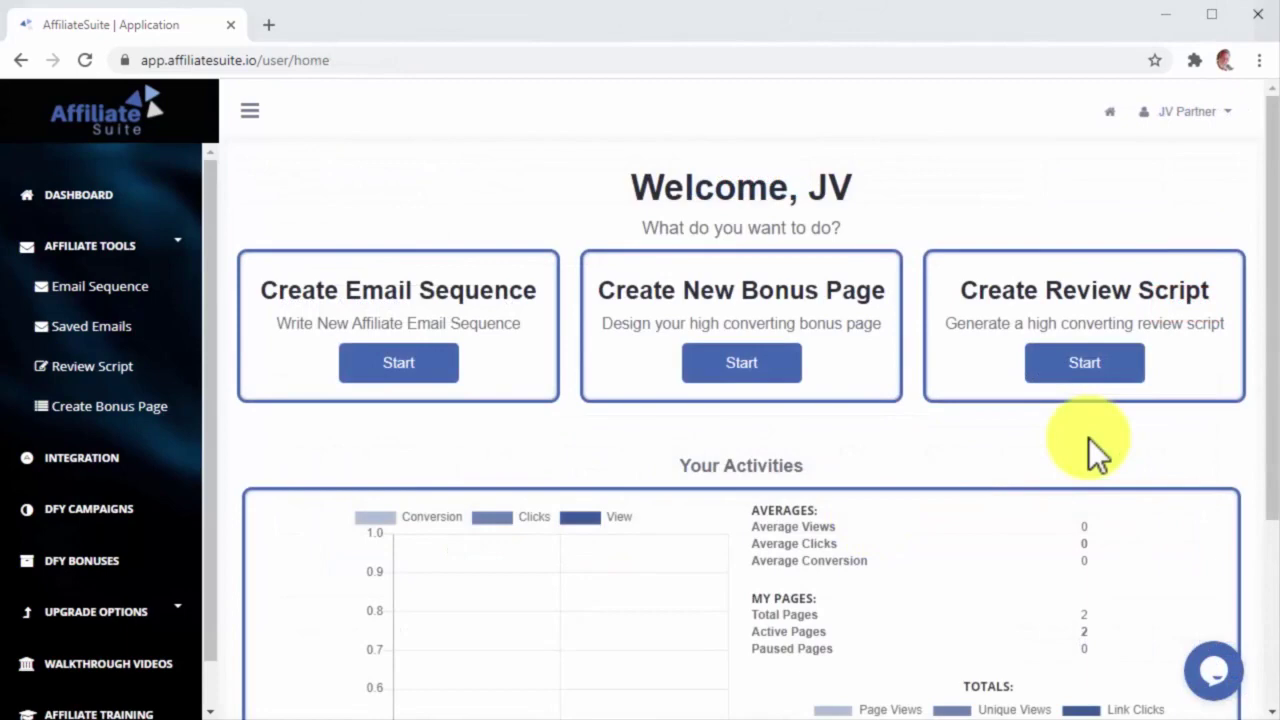
# Step: Start a new review script from the Create Review Script card on the Dashboard
pyautogui.click(1077, 368)
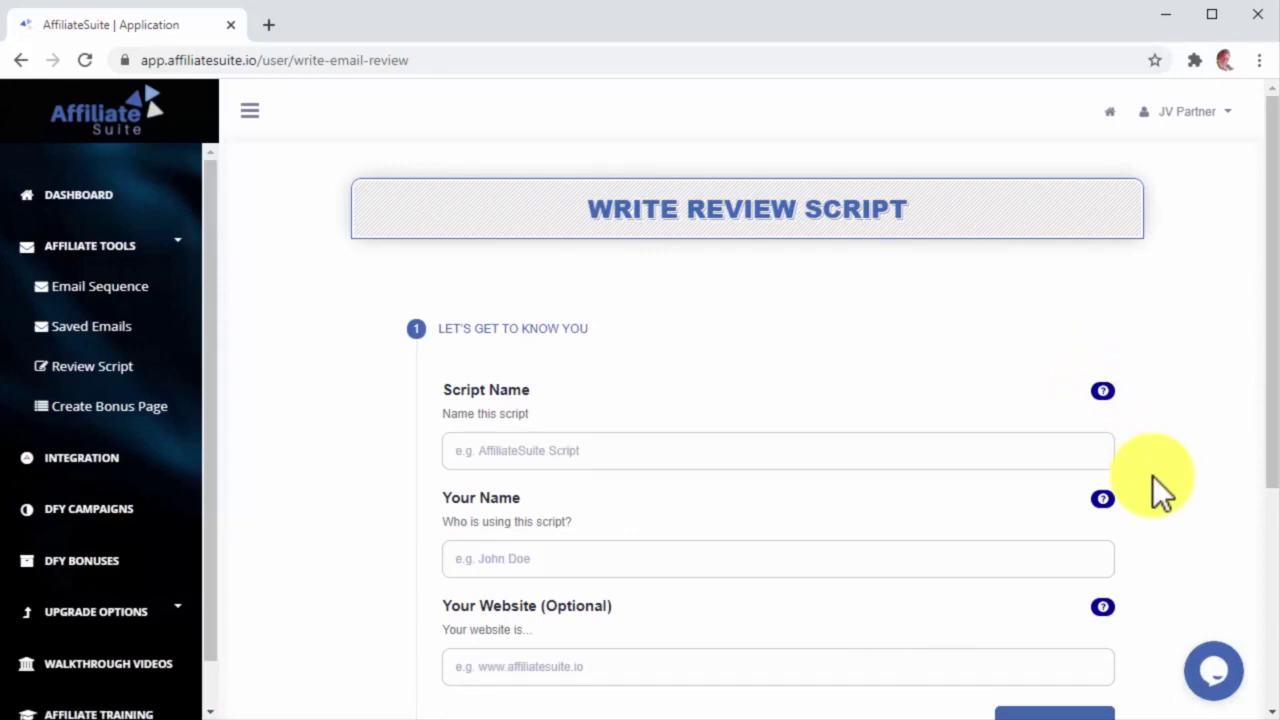
# Step: Enter the script name and your details in the Get to Know You step
pyautogui.click(1087, 445)
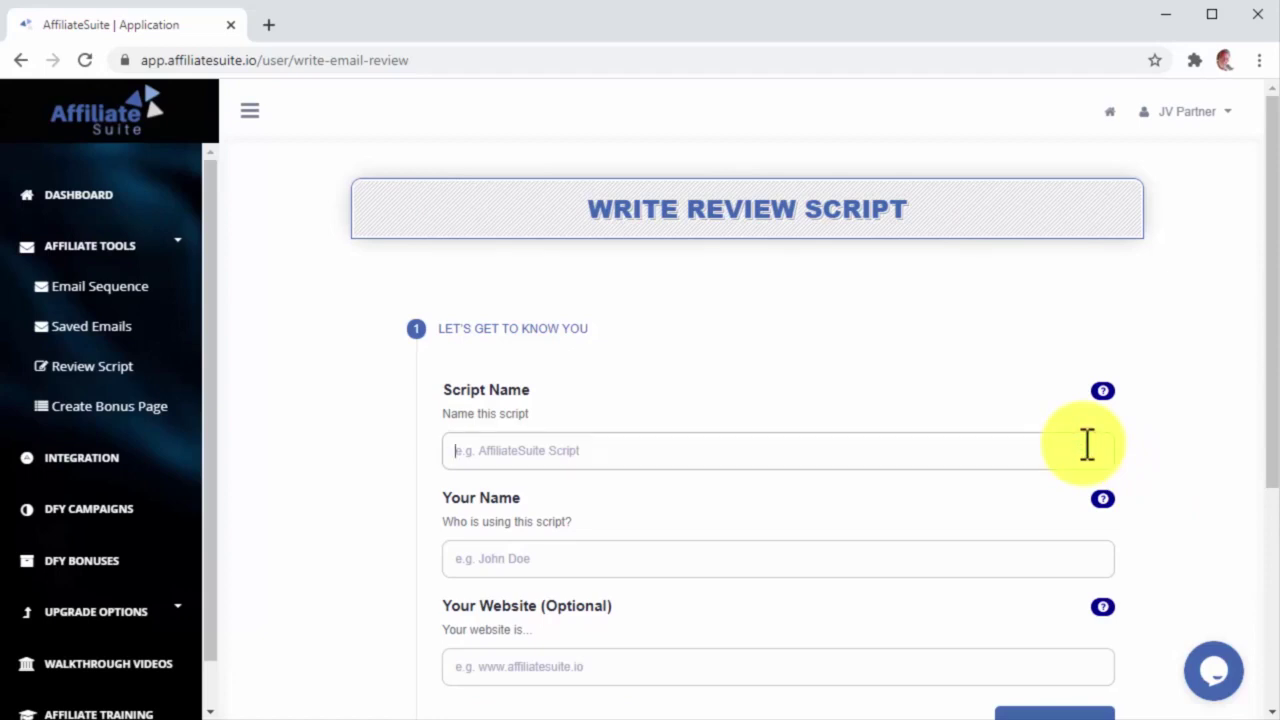
pyautogui.write('Stote')
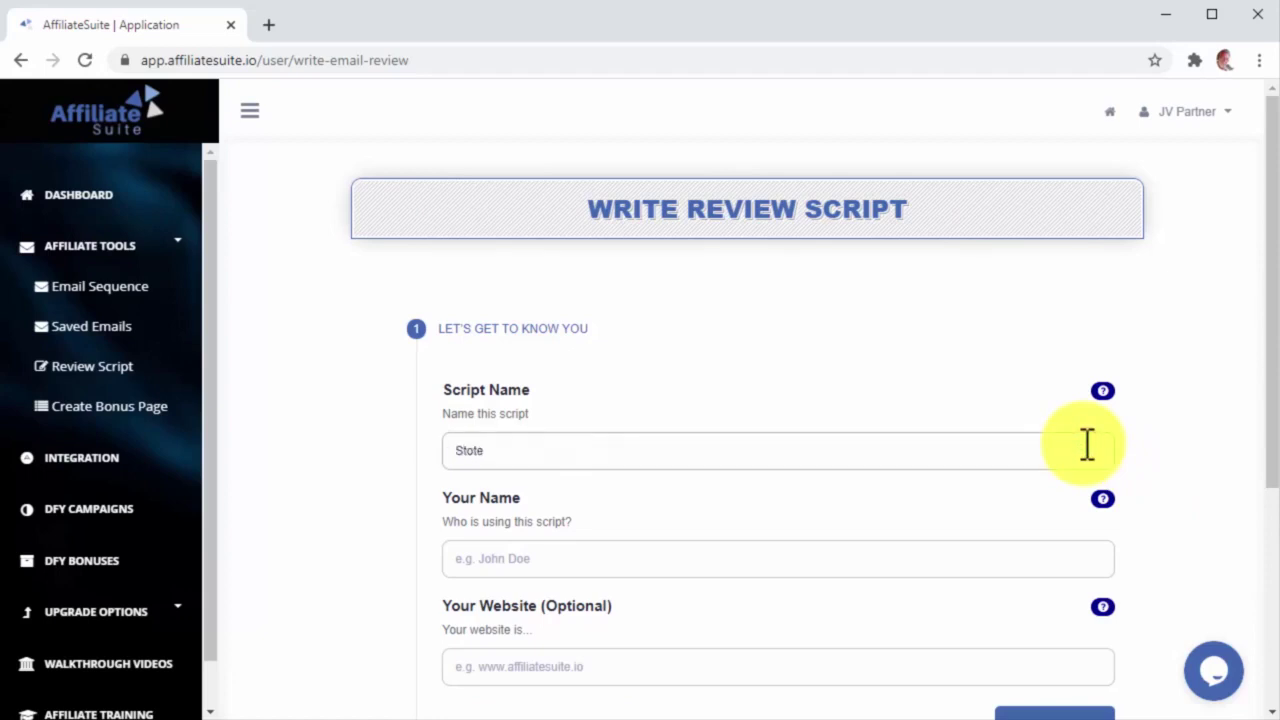
pyautogui.press('BackSpace')
pyautogui.press('BackSpace')
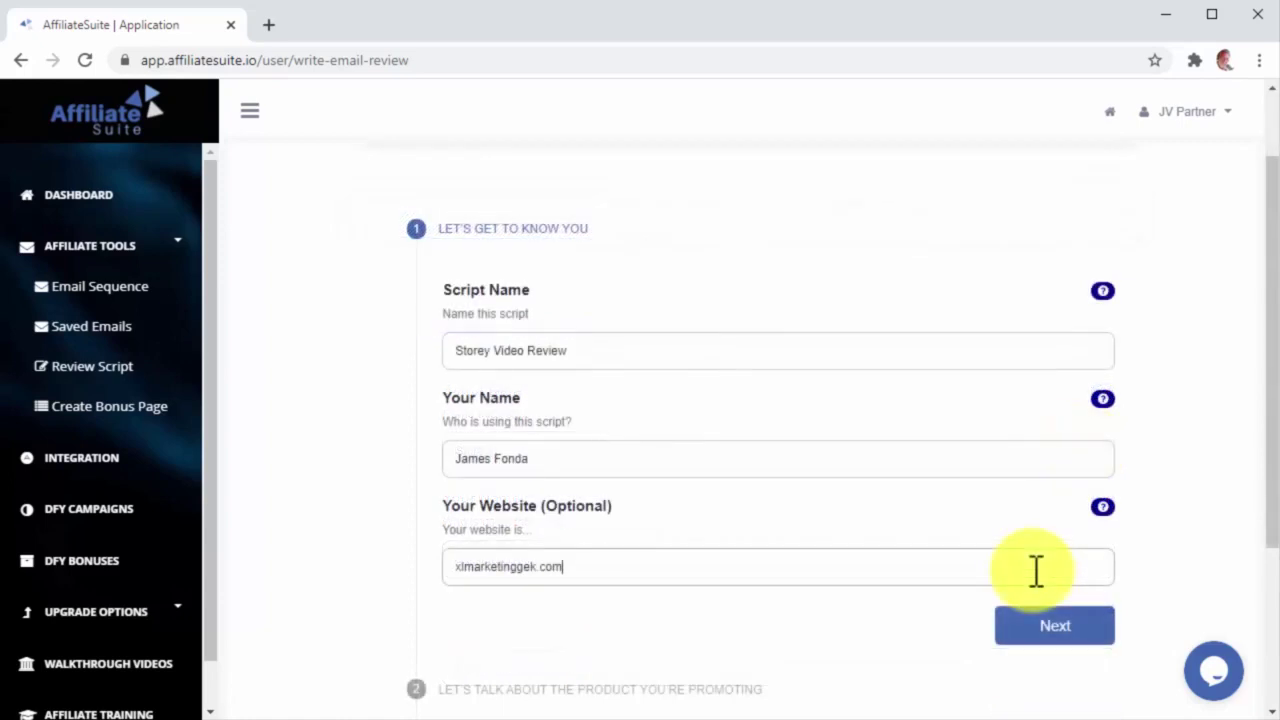
pyautogui.click(1082, 634)
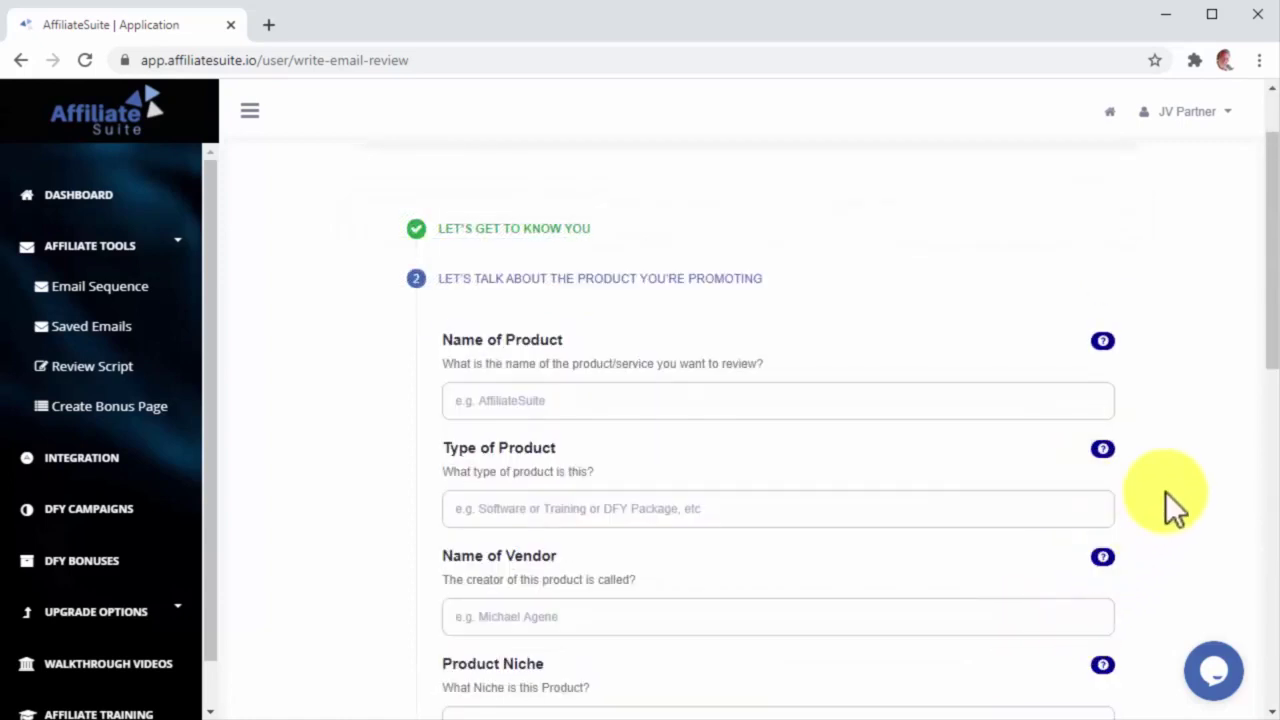
# Step: Enter product name Storey, paste its main benefit, and set the number of upsells to 3
pyautogui.click(1000, 410)
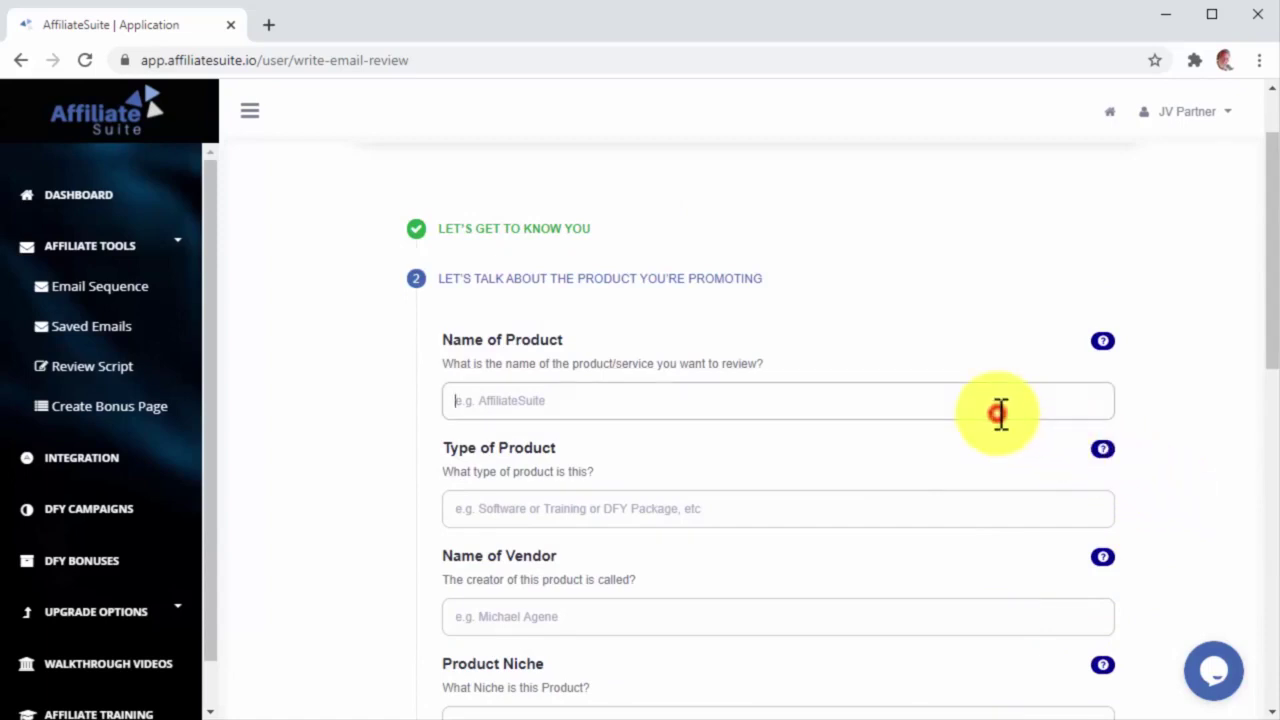
pyautogui.write('Storey')
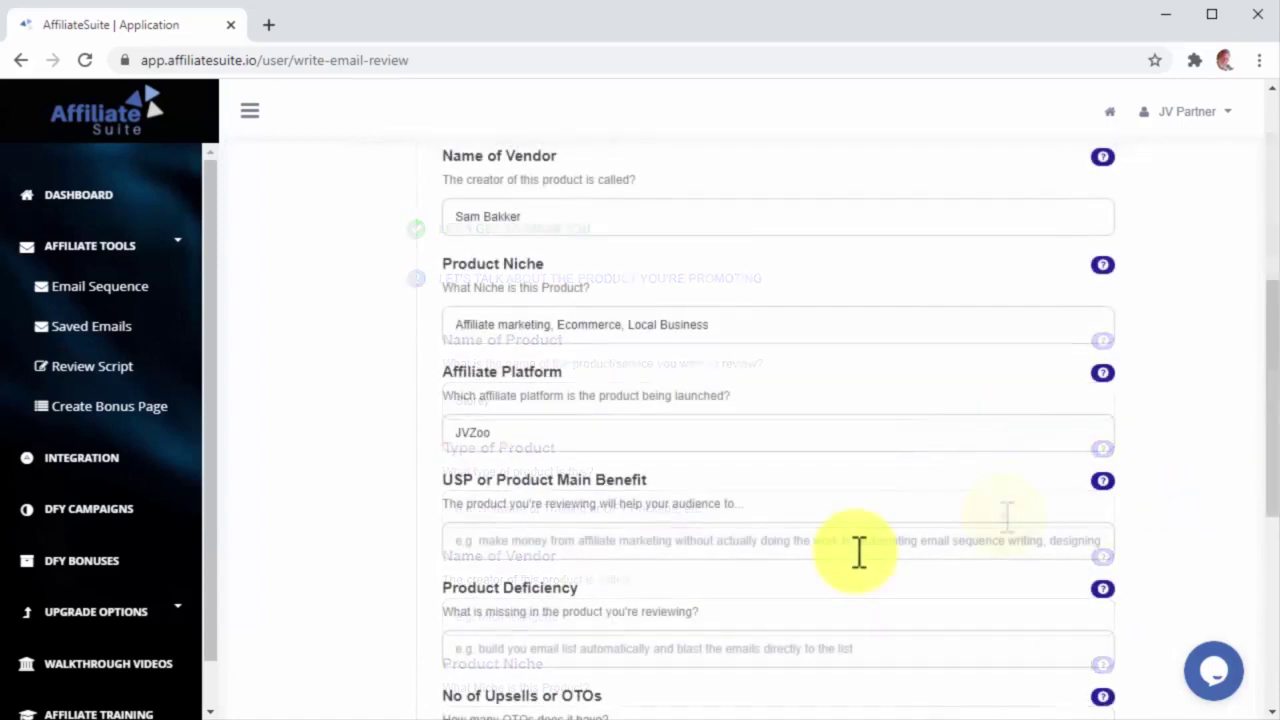
pyautogui.click(858, 551)
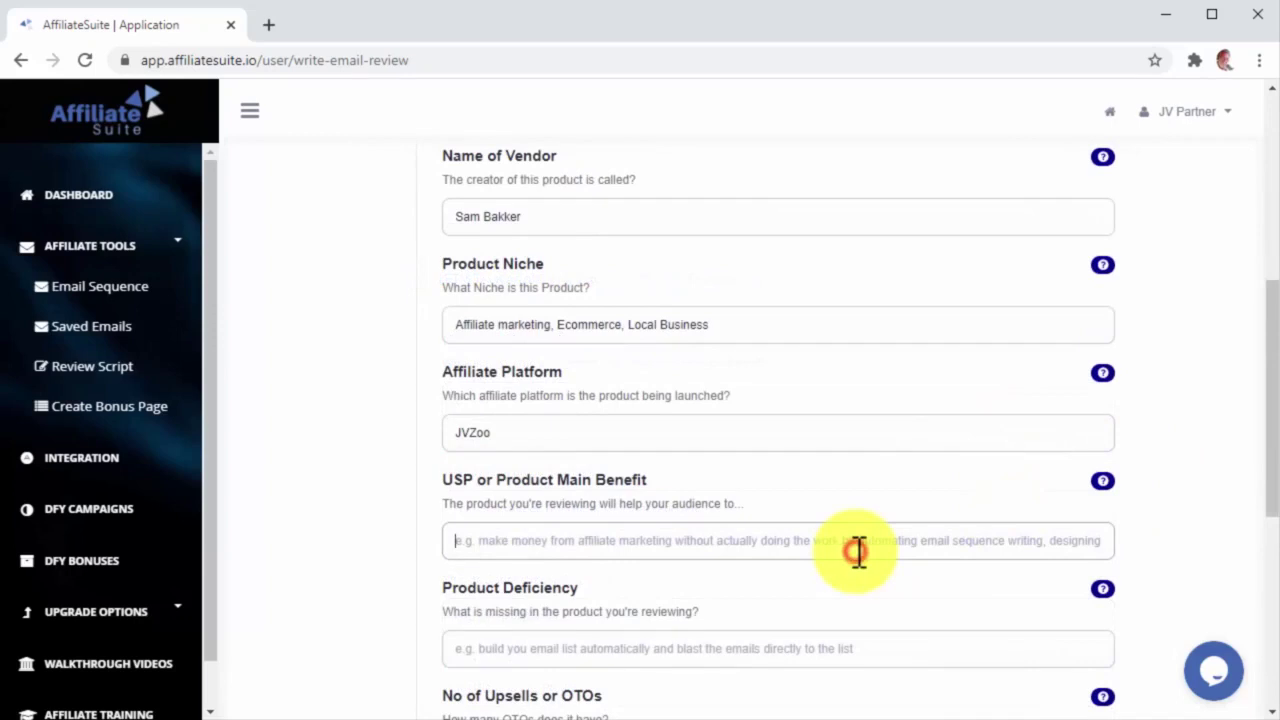
pyautogui.write('Transform Customer Testimonials into Authentic Video Stories')
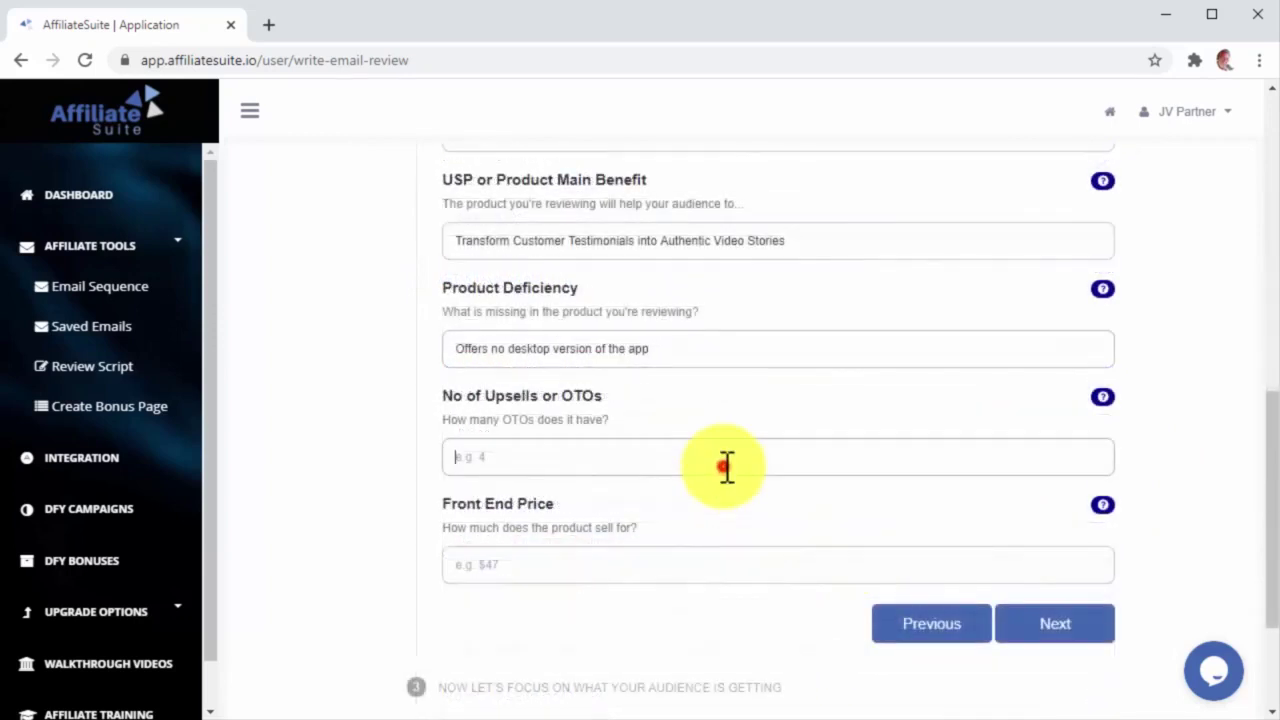
pyautogui.click(730, 466)
pyautogui.write('3')
pyautogui.click(790, 566)
# Step: Set the front end price to $37 and fill in the front end features
pyautogui.write('$37')
pyautogui.click(1040, 625)
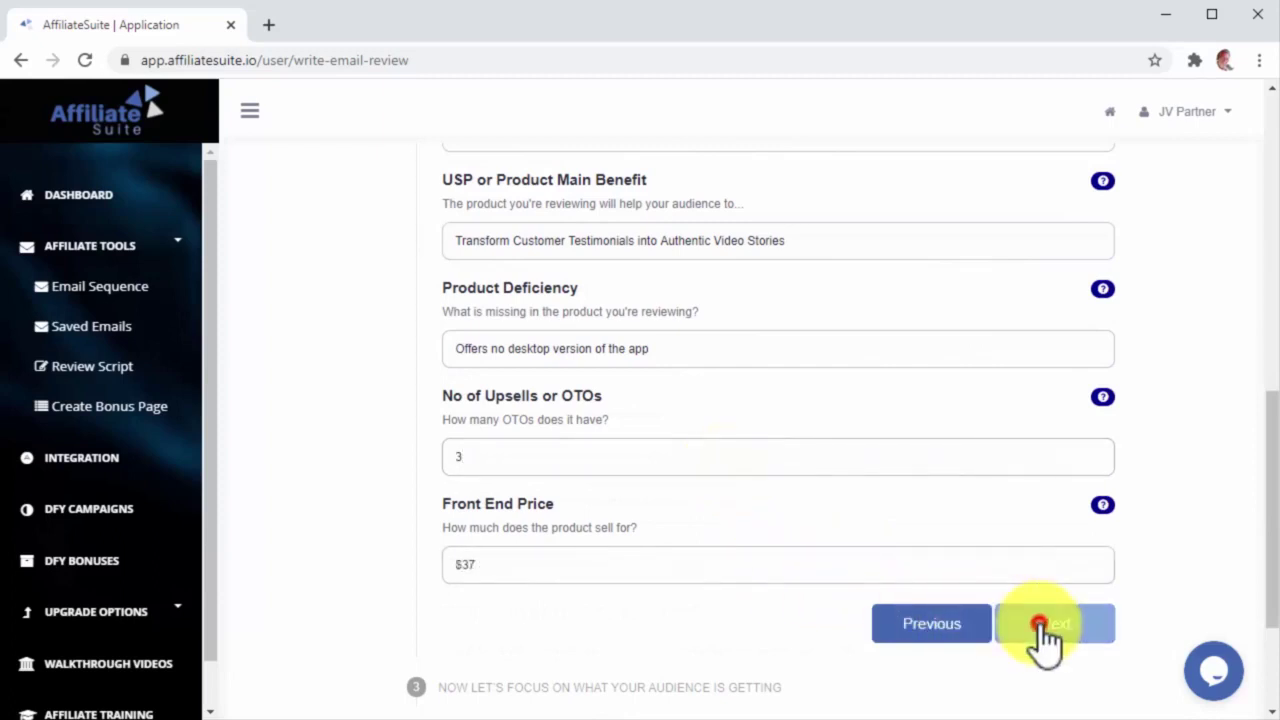
pyautogui.scroll(4, 1043, 623)
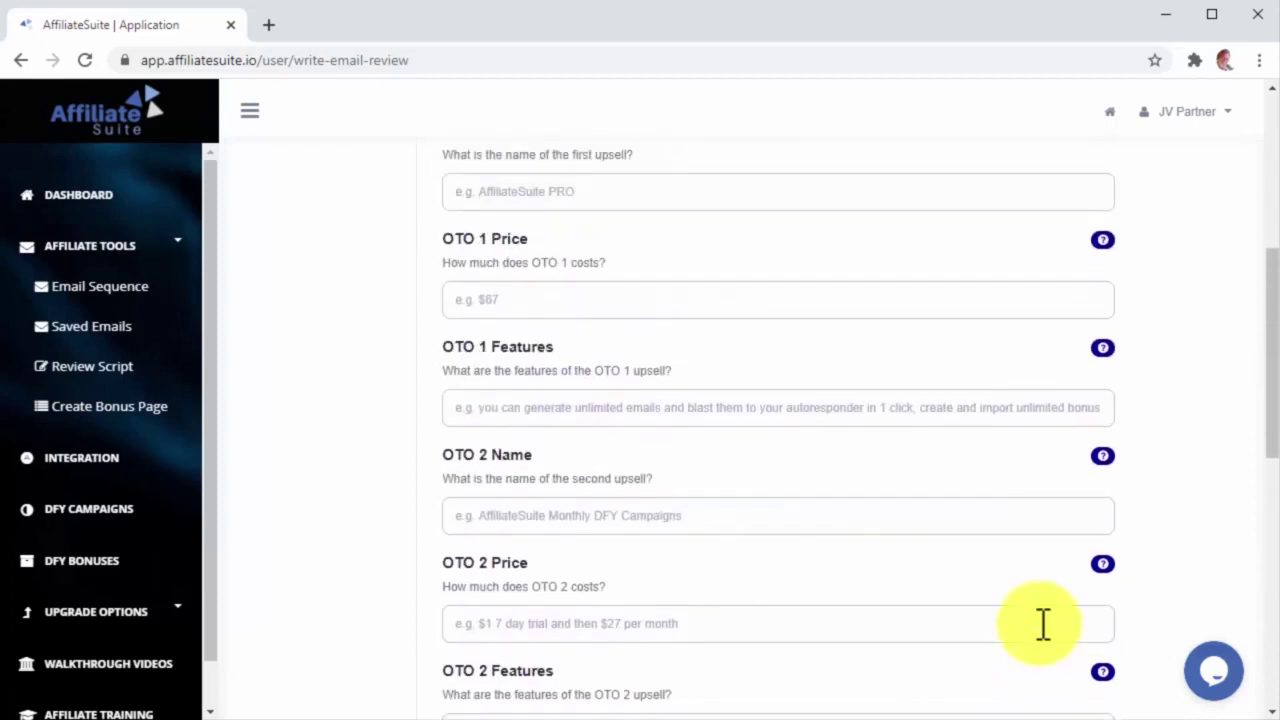
pyautogui.scroll(3, 1043, 623)
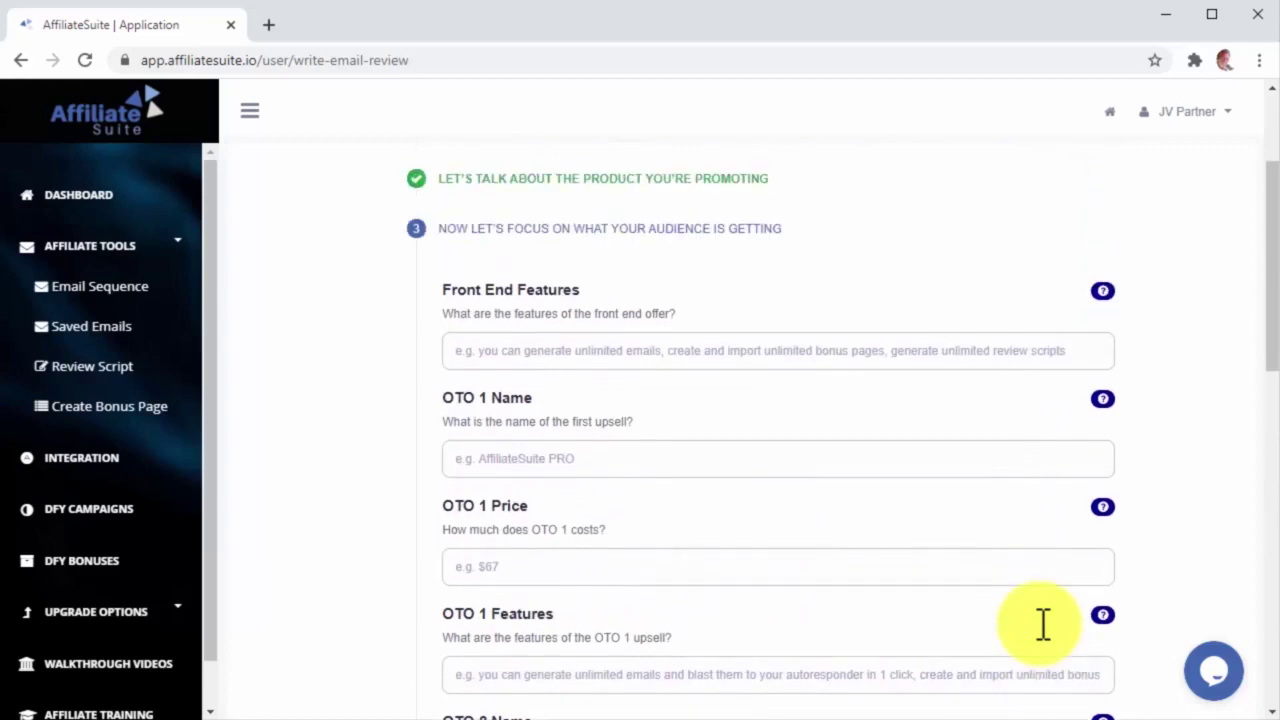
pyautogui.click(910, 362)
pyautogui.write('You can ')
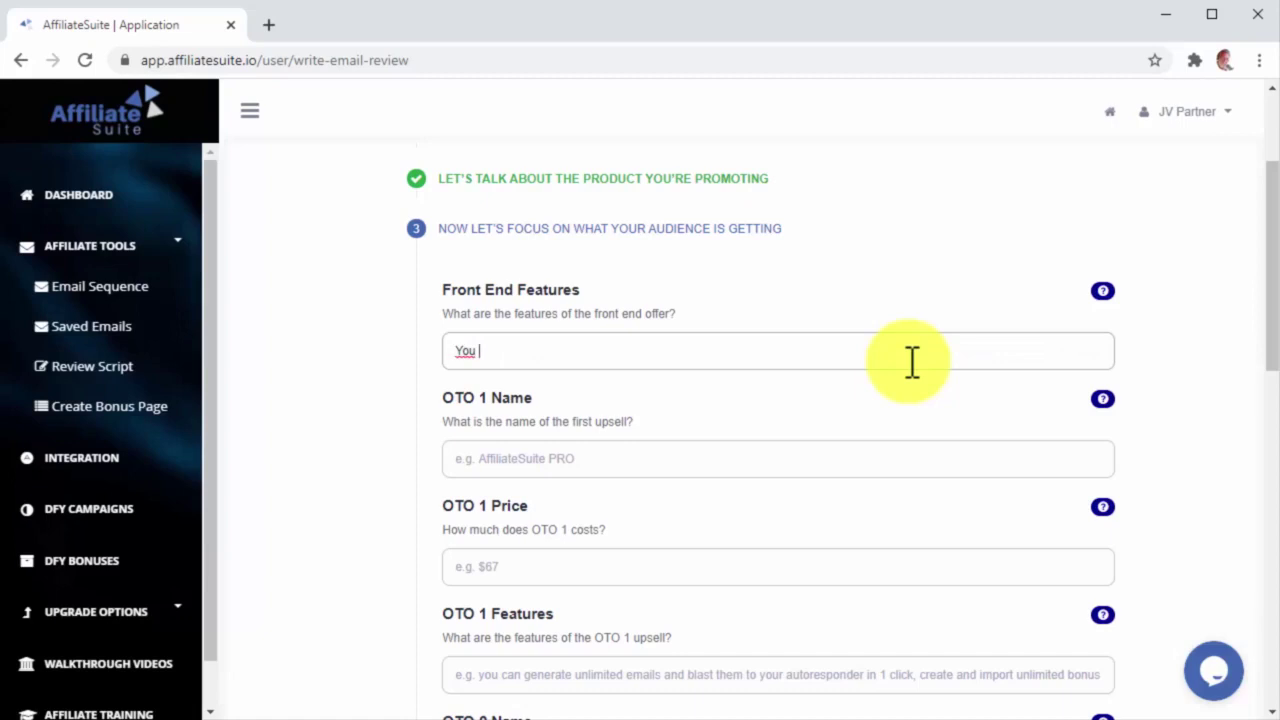
pyautogui.write('crea')
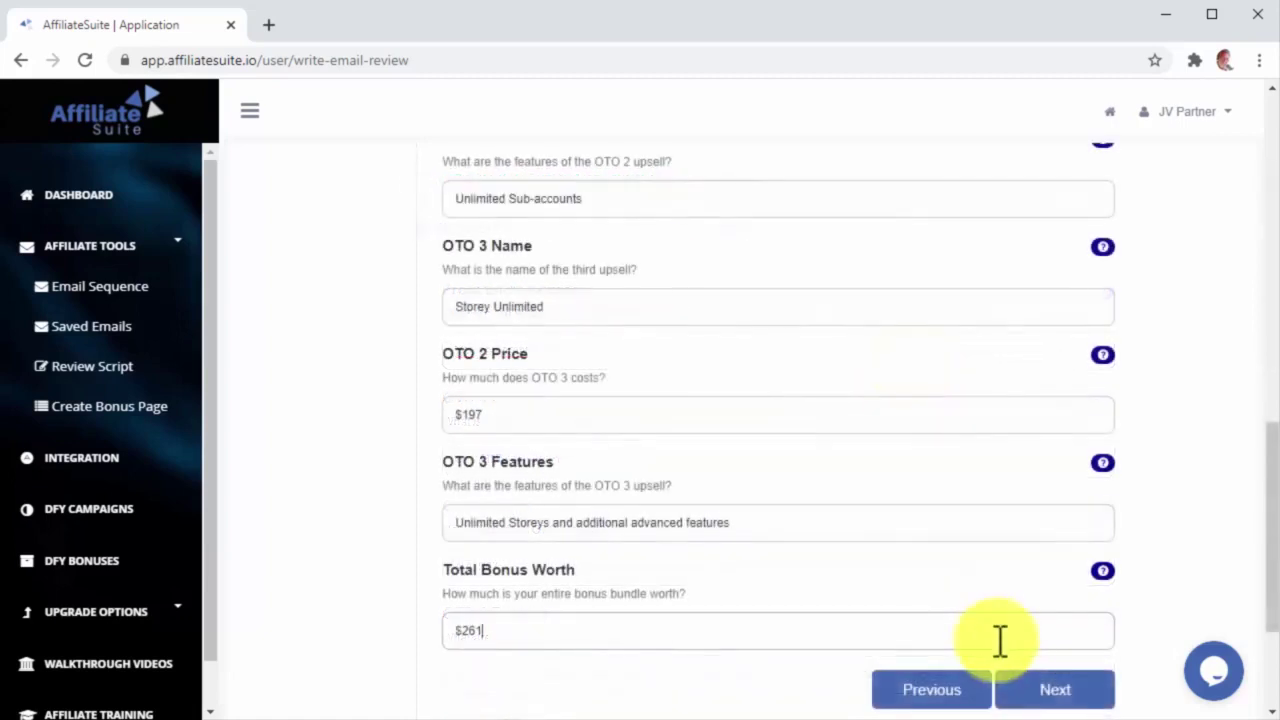
# Step: Enter the FunnelChief Reseller Rights bonus and its description, reaching the Almost Done step
pyautogui.click(1030, 688)
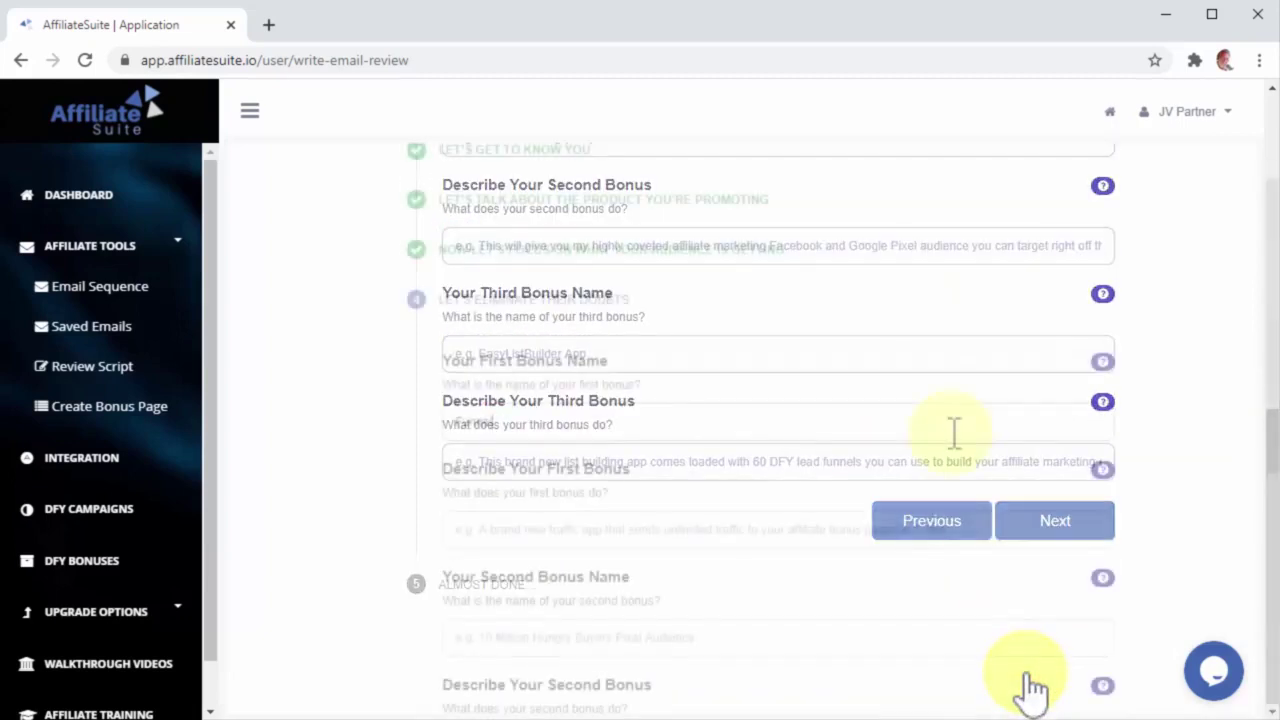
pyautogui.write('i')
pyautogui.write('ef Reseller Rights')
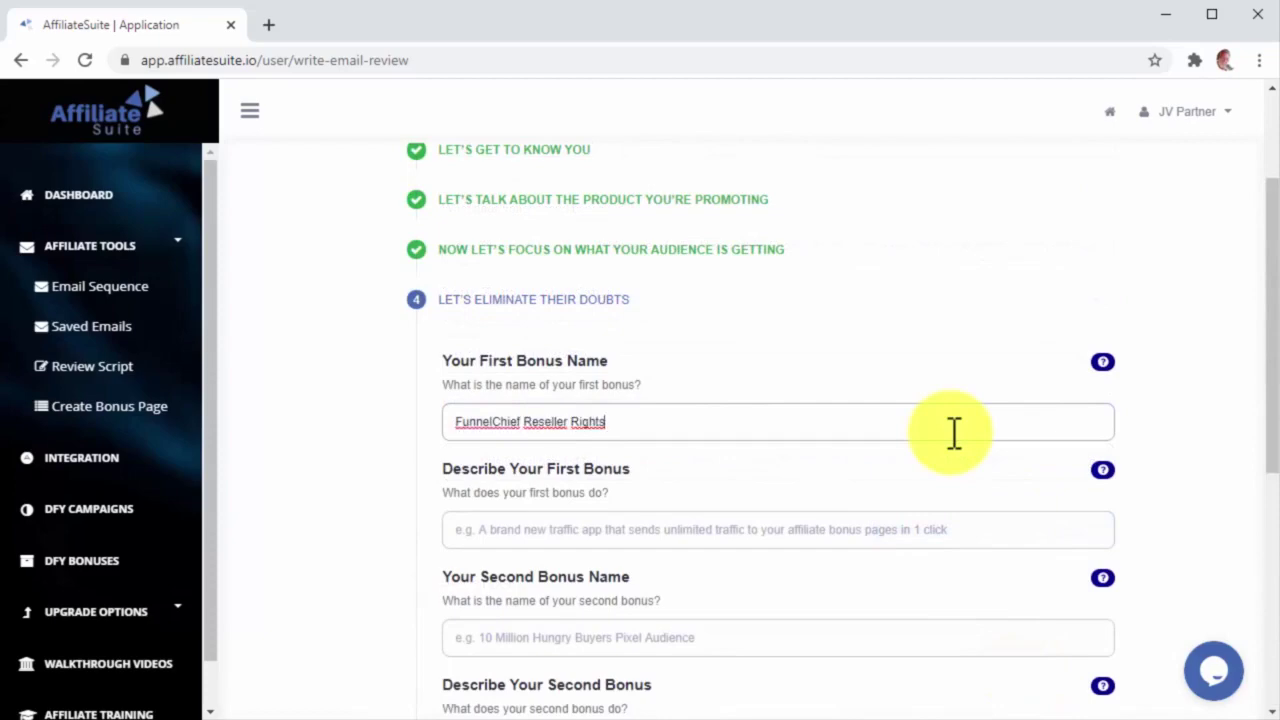
pyautogui.click(957, 531)
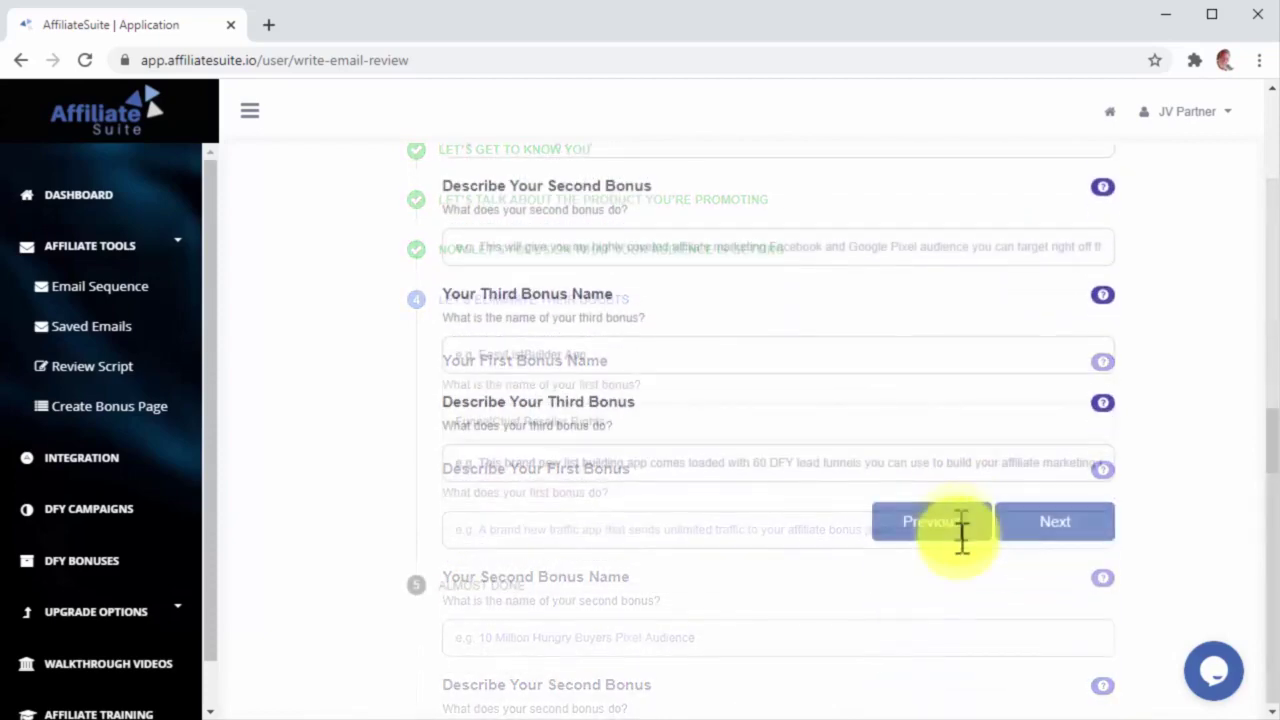
pyautogui.click(1040, 535)
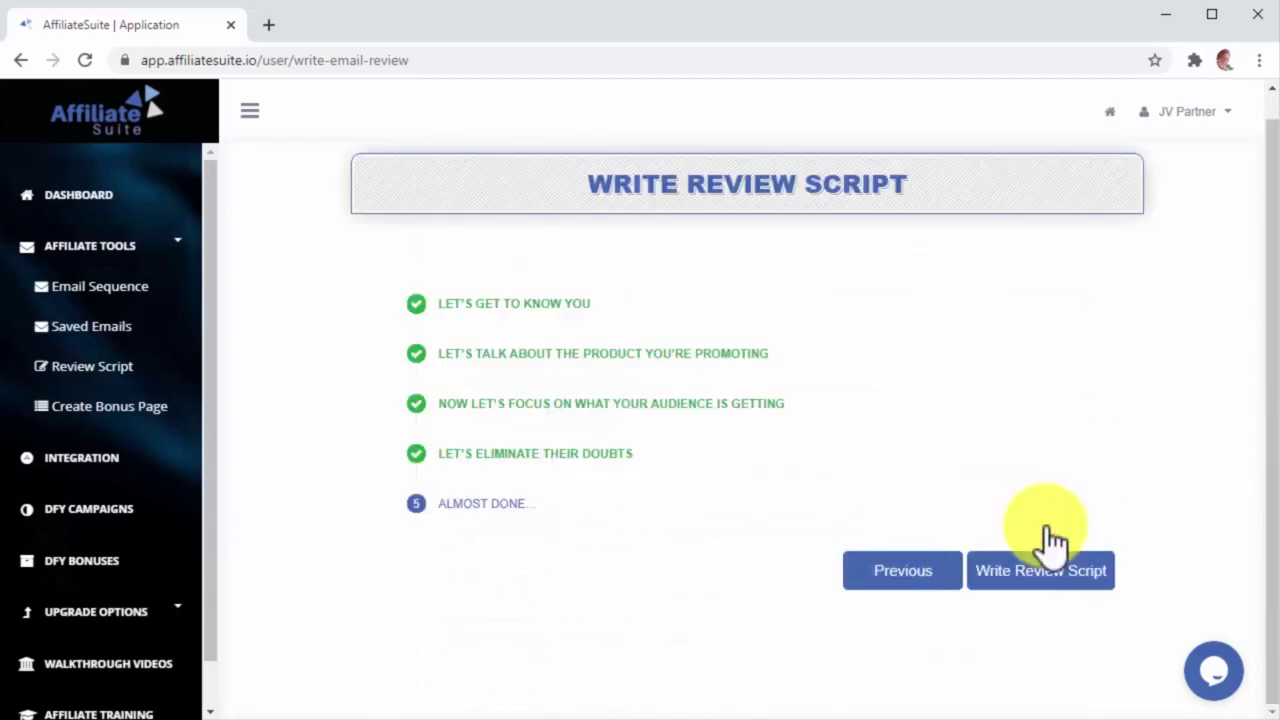
# Step: Generate the Storey review script, scroll through the result, and save it as Storey Video Review
pyautogui.click(1082, 574)
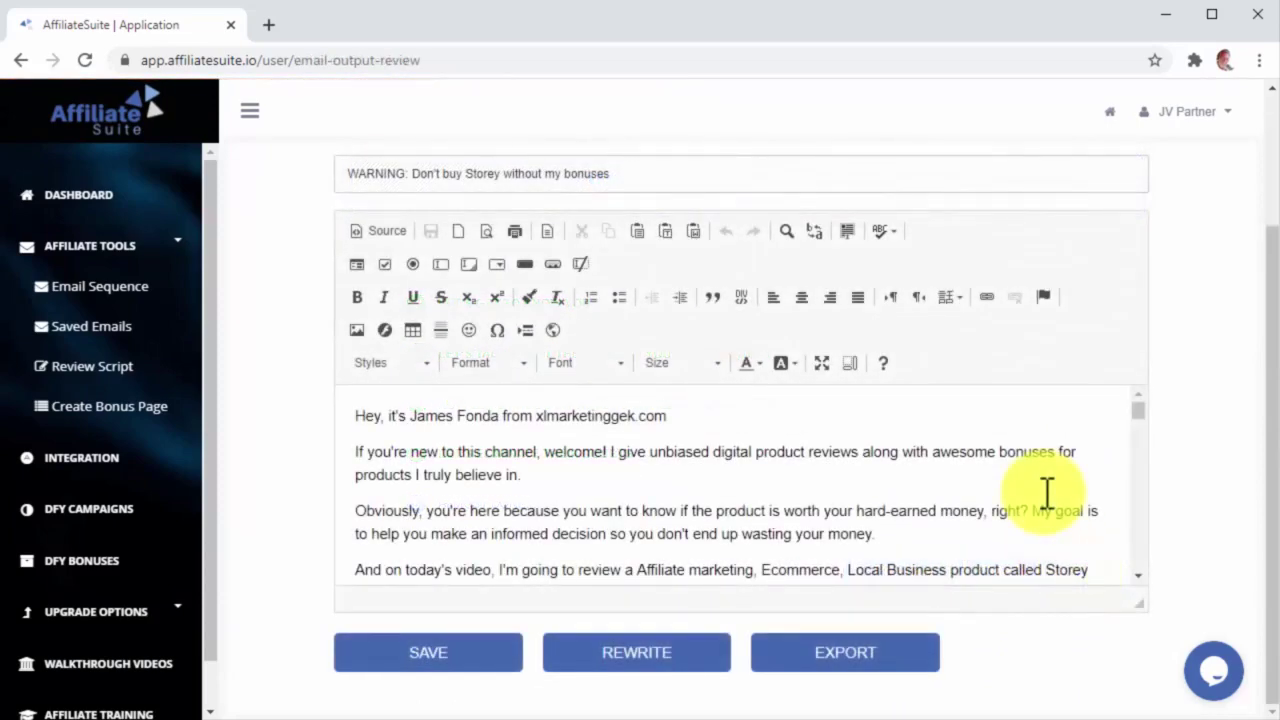
pyautogui.scroll(-2, 1046, 492)
pyautogui.scroll(-4, 1046, 492)
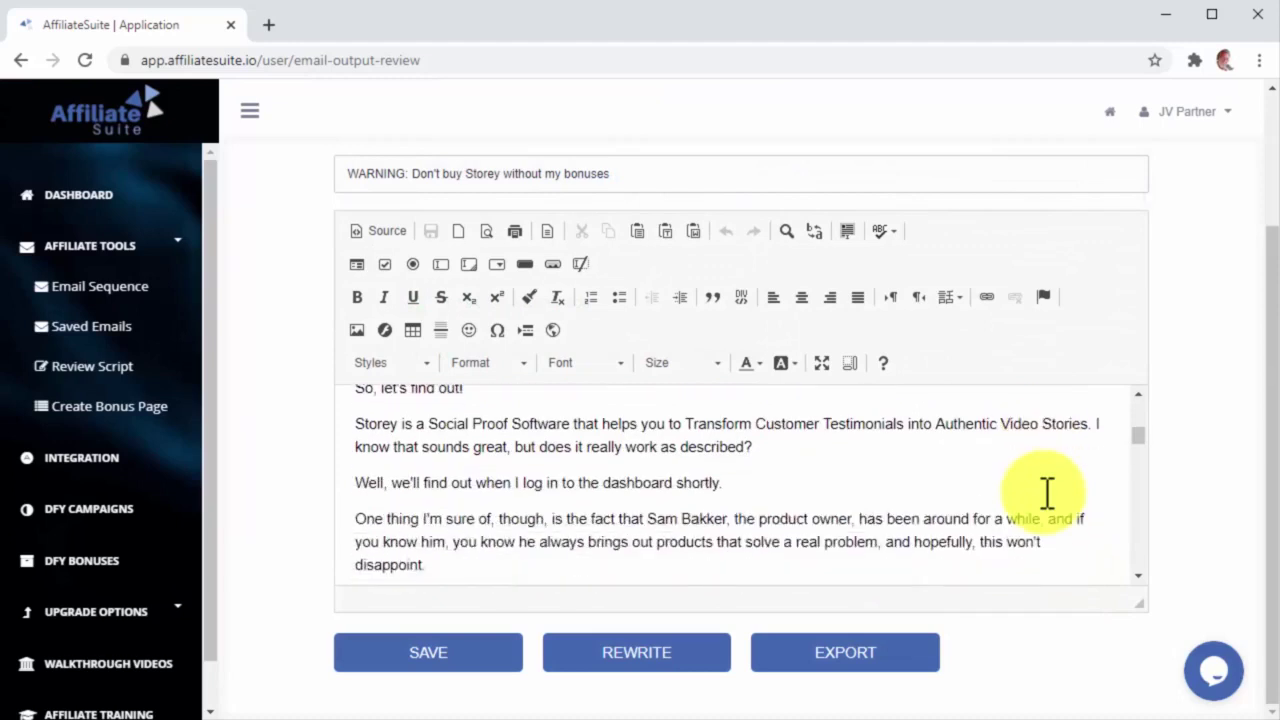
pyautogui.scroll(-2, 1046, 492)
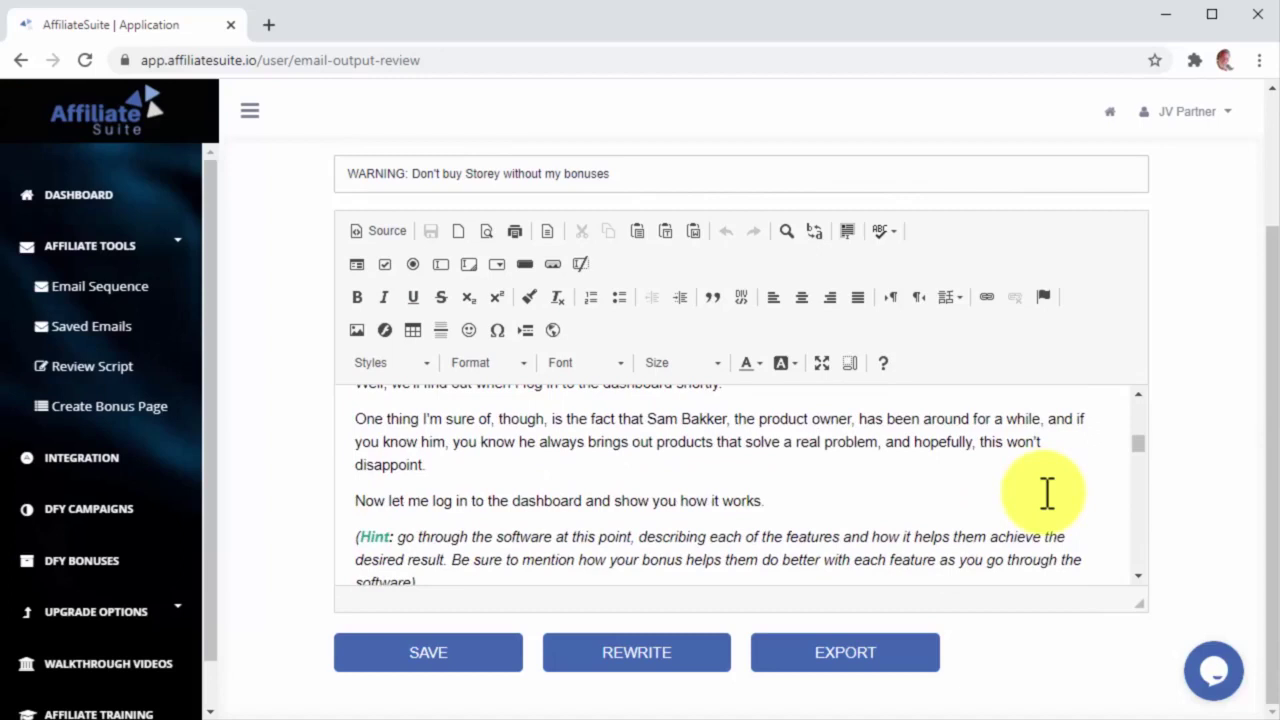
pyautogui.scroll(-2, 1046, 492)
pyautogui.scroll(-5, 1046, 492)
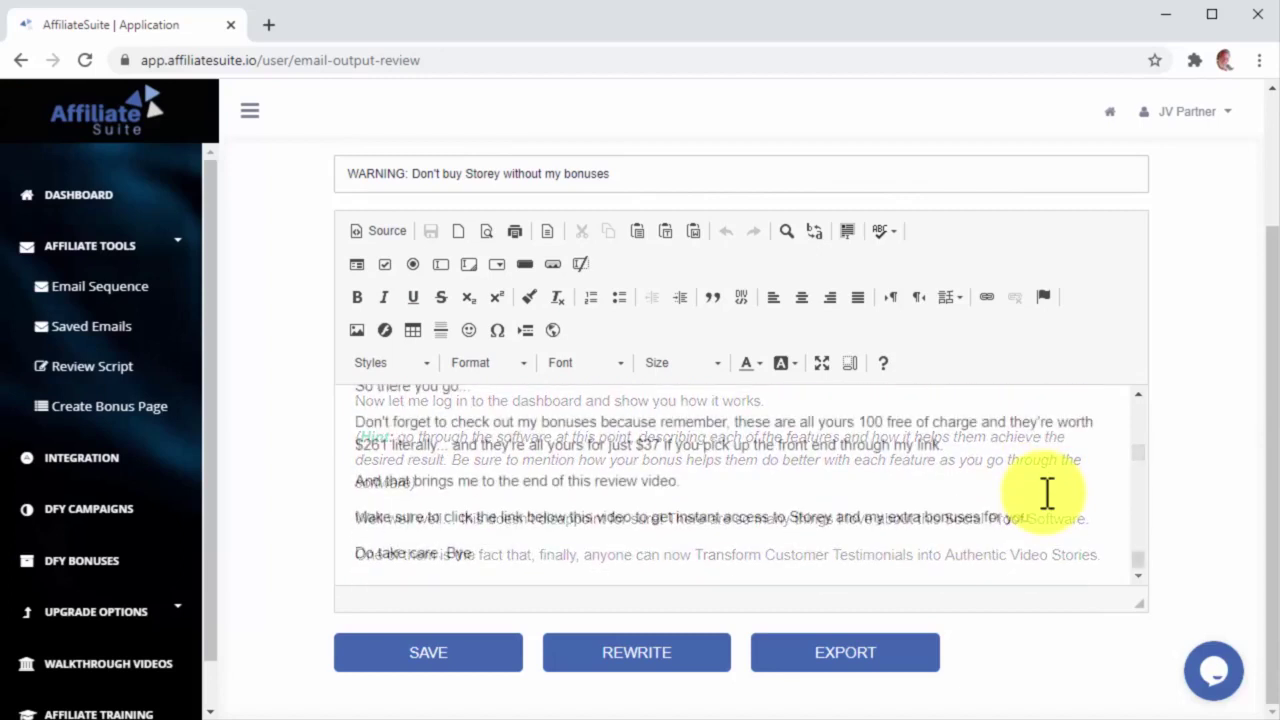
pyautogui.click(488, 660)
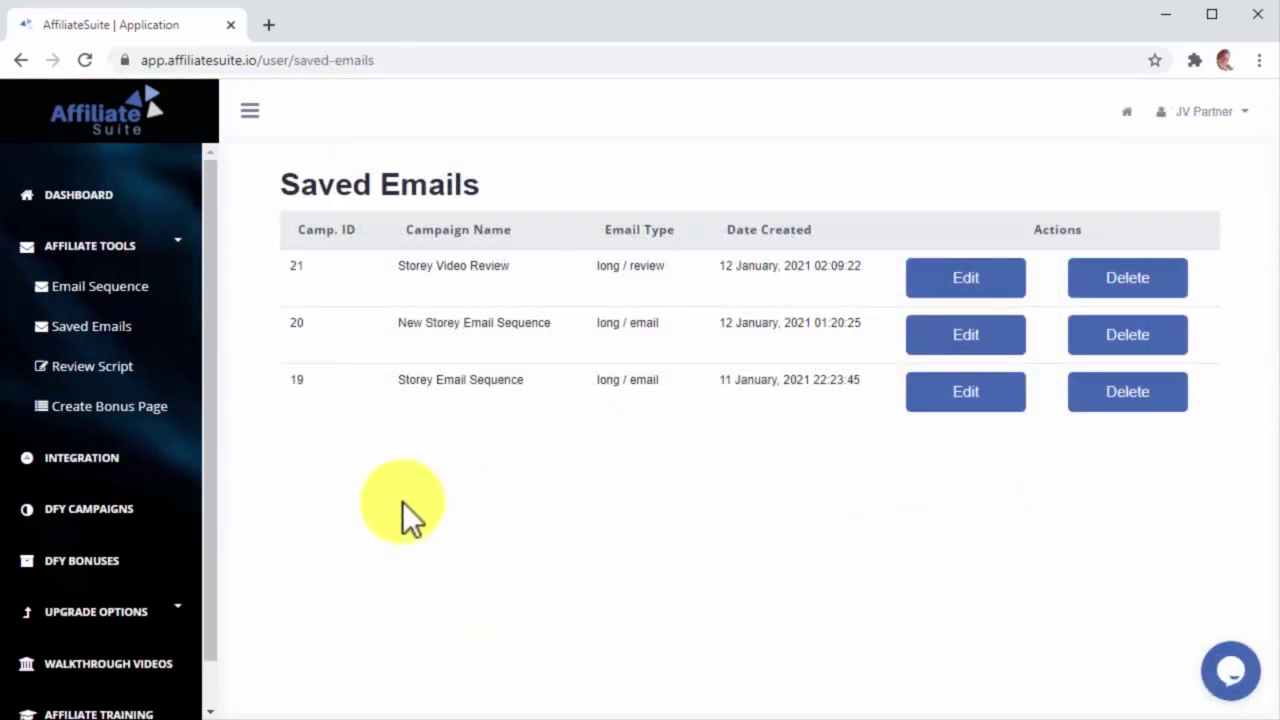
# Step: From the January 2021 DFY campaigns, import the DoodleMaker bonus page into the editor
pyautogui.click(168, 520)
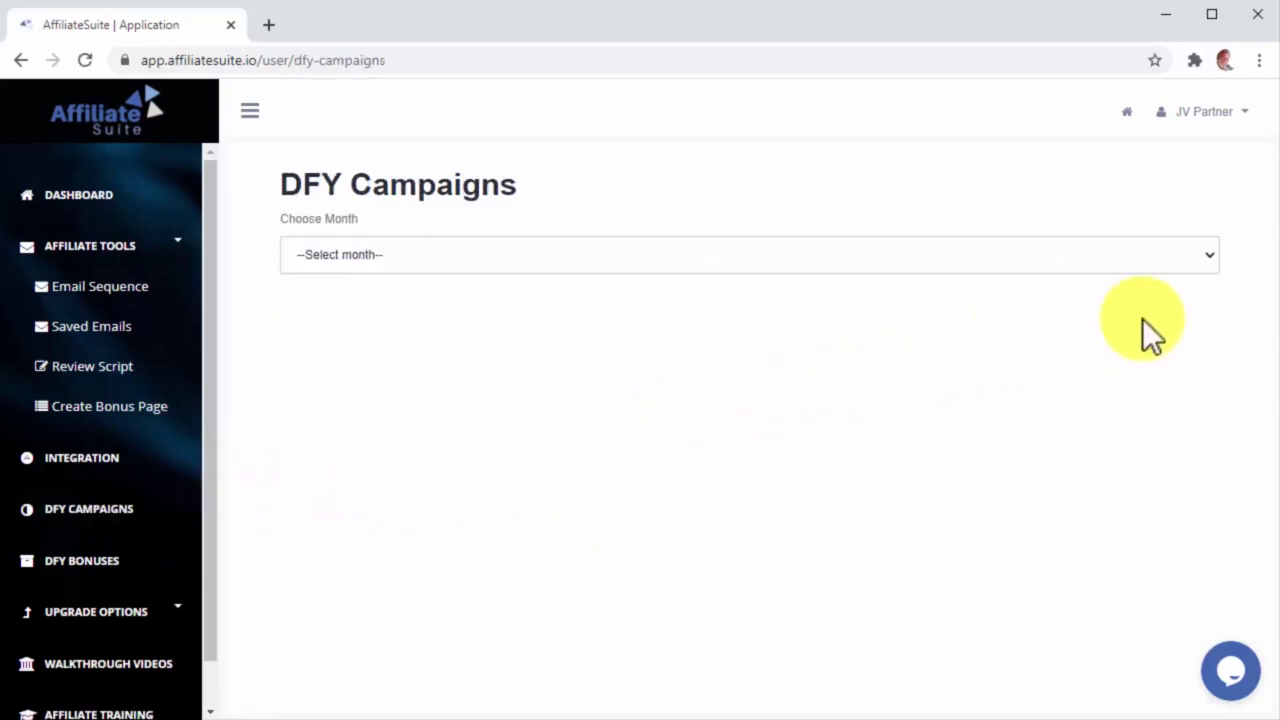
pyautogui.click(1114, 262)
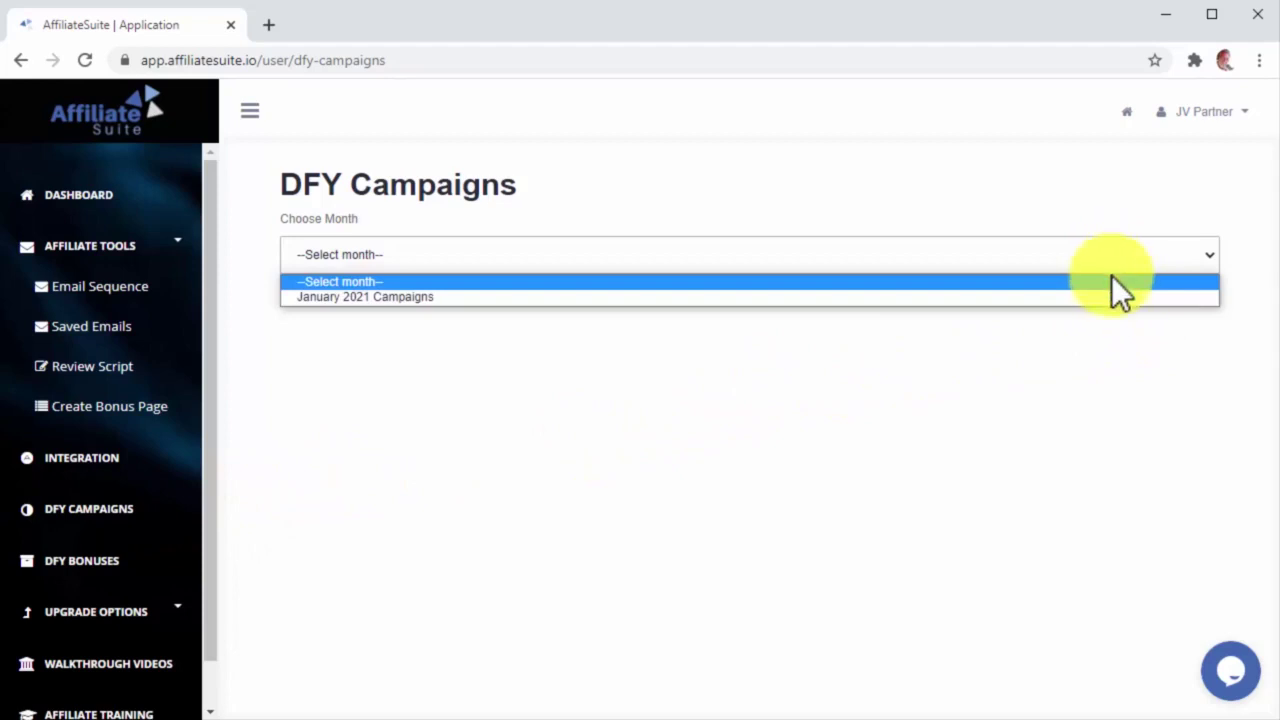
pyautogui.click(1119, 301)
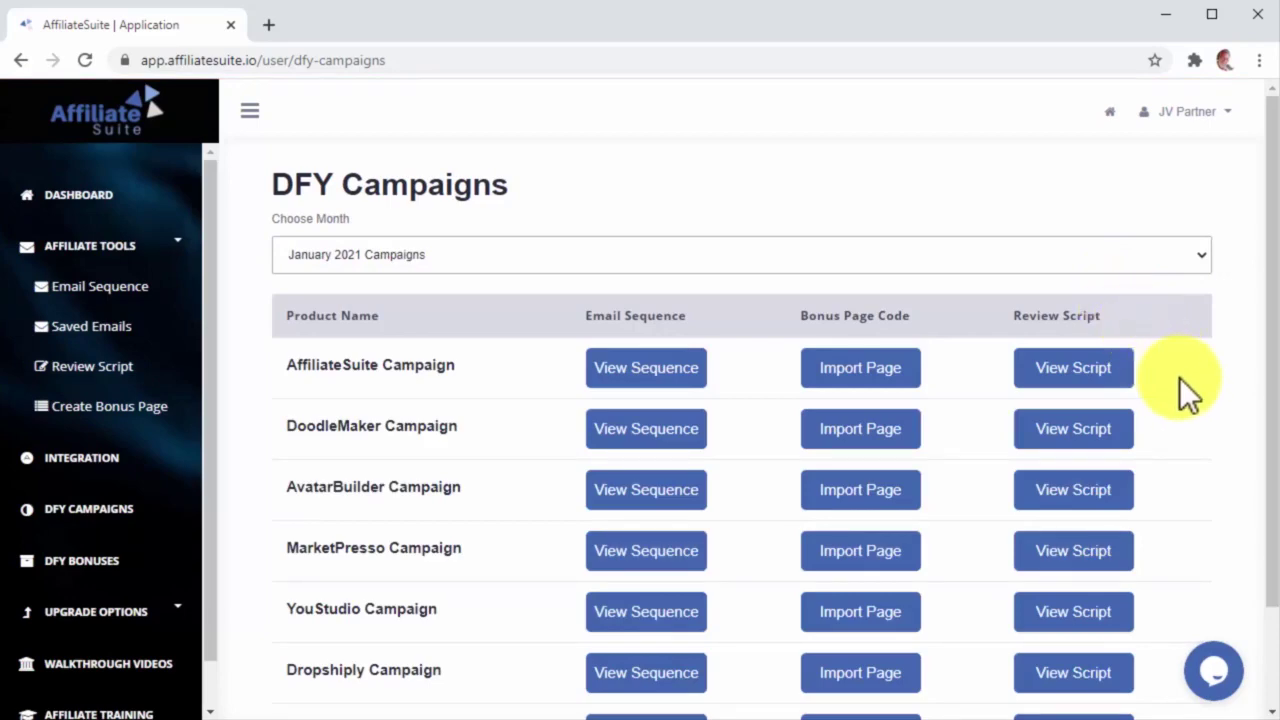
pyautogui.scroll(-1, 1179, 377)
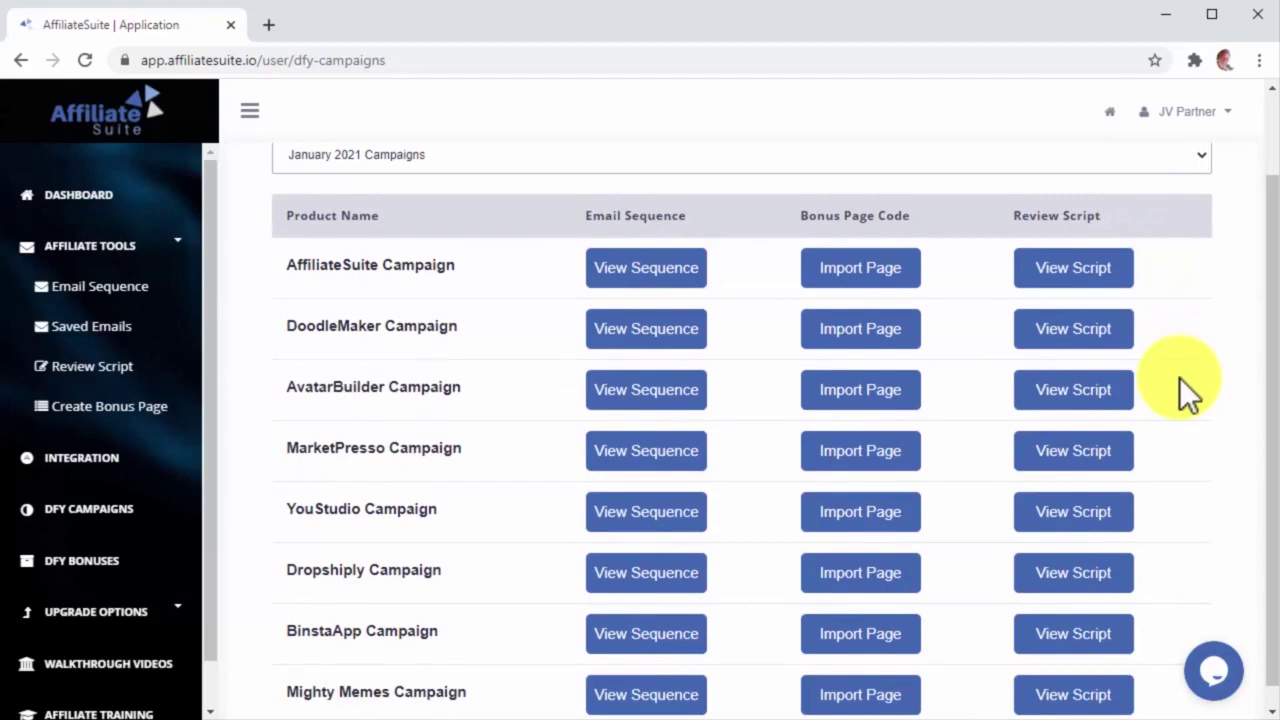
pyautogui.scroll(-1, 1179, 377)
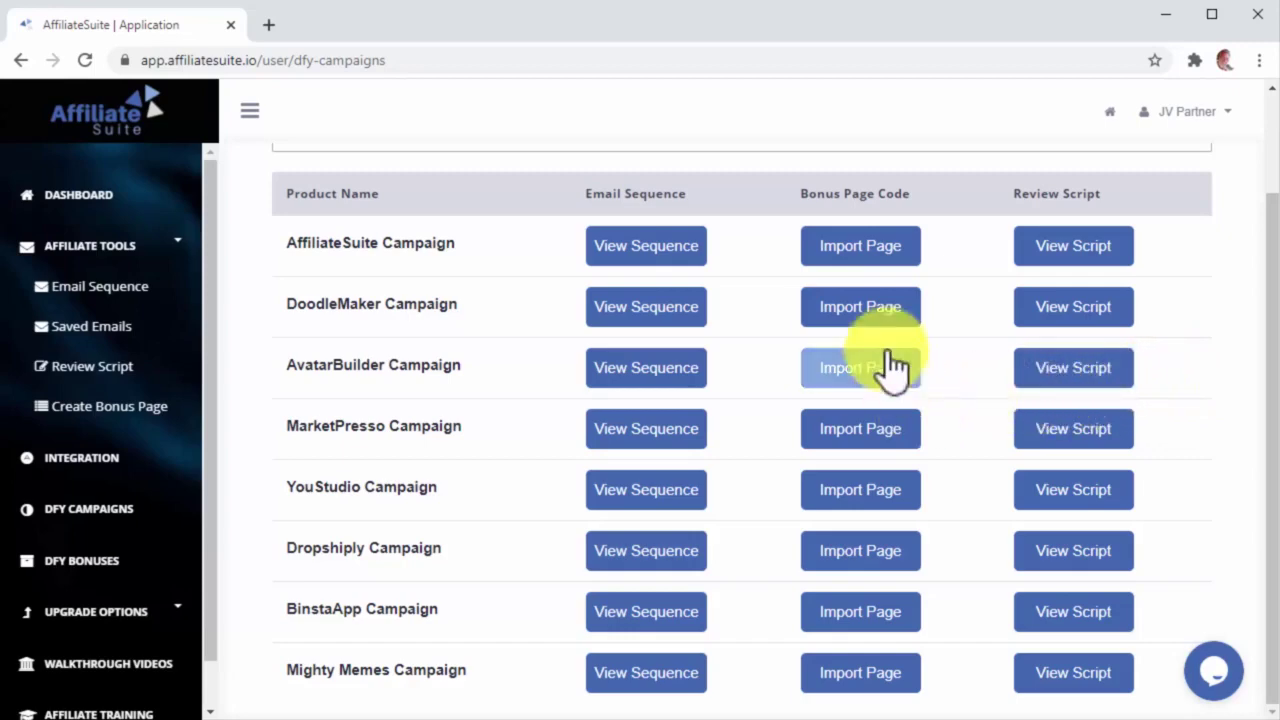
pyautogui.click(877, 325)
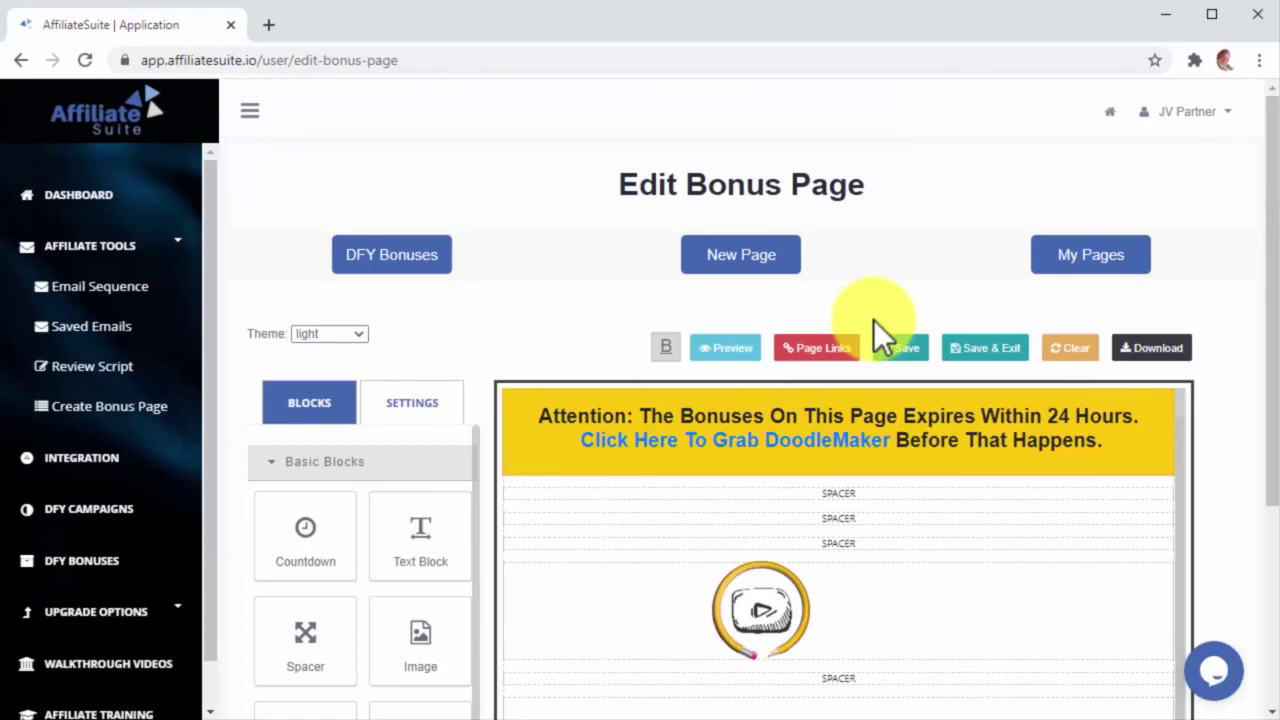
# Step: In Page Settings, name the bonus page 'Your Exclusive Bonus' and paste the affiliate link URL
pyautogui.click(416, 414)
pyautogui.click(330, 515)
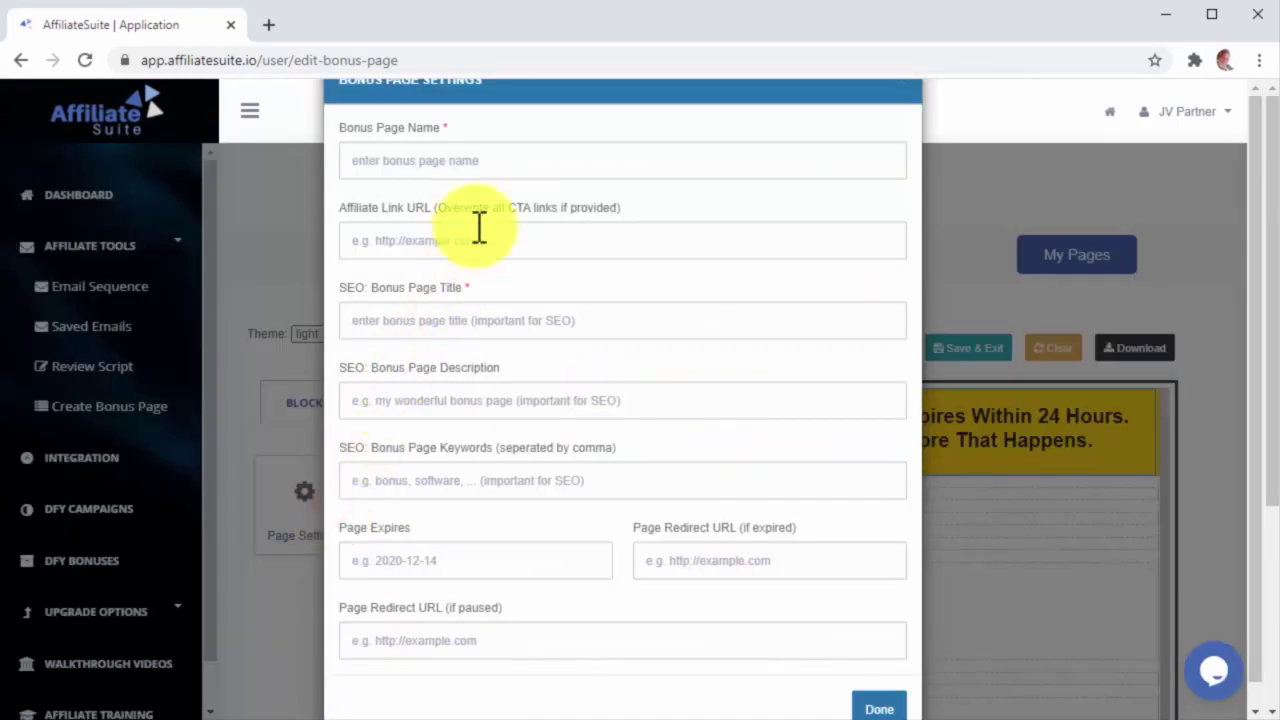
pyautogui.click(503, 163)
pyautogui.write('You')
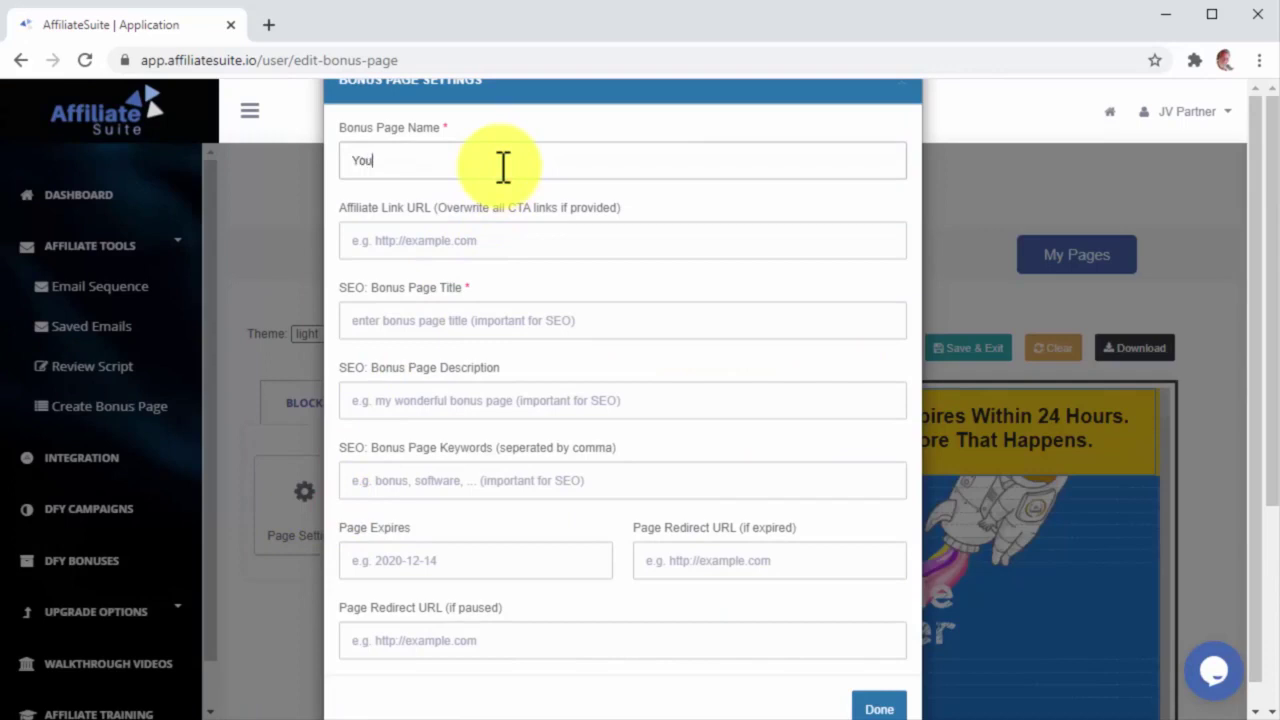
pyautogui.write('r Exclusive Bonus')
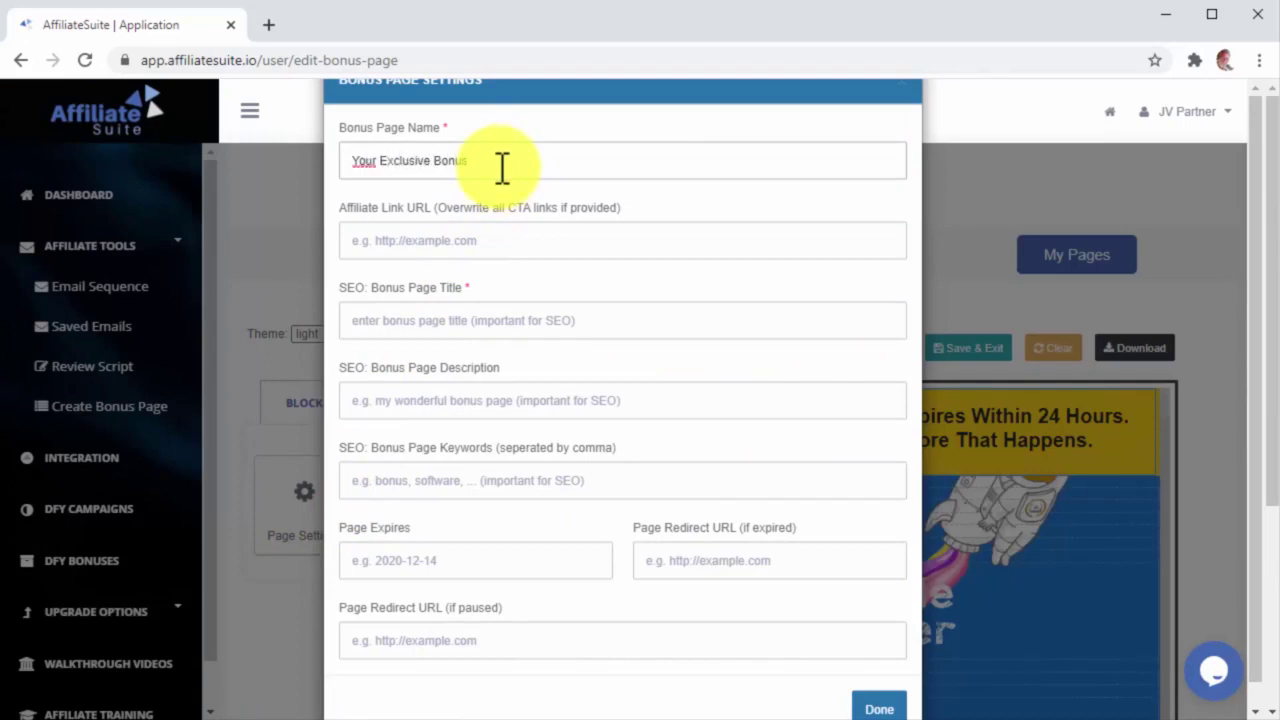
pyautogui.click(524, 240)
pyautogui.write('https://jvz6.com/c/907719/297531')
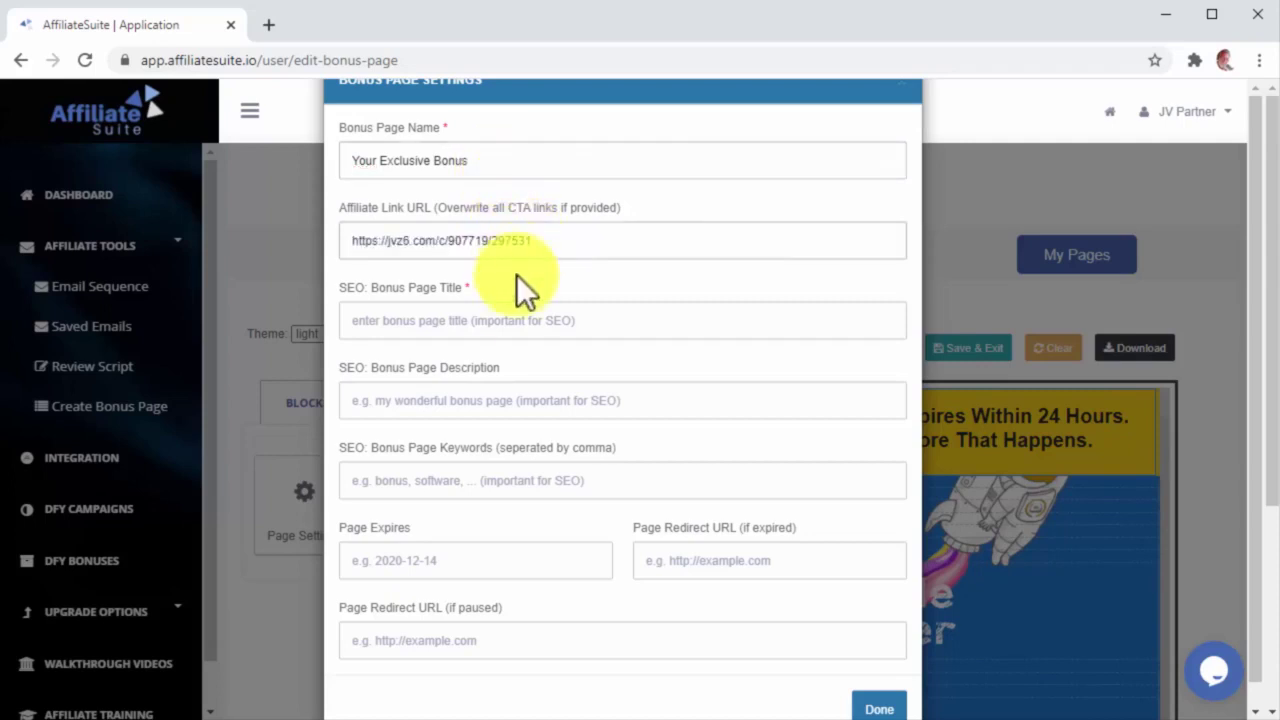
pyautogui.click(511, 320)
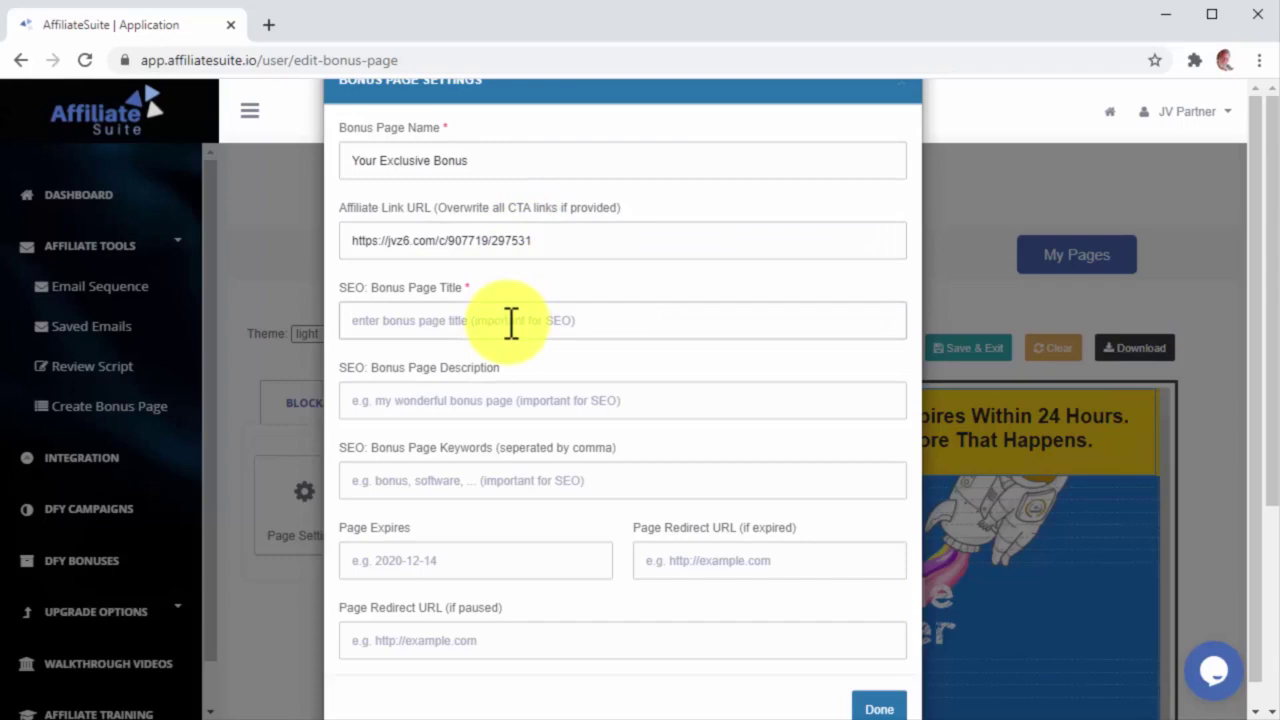